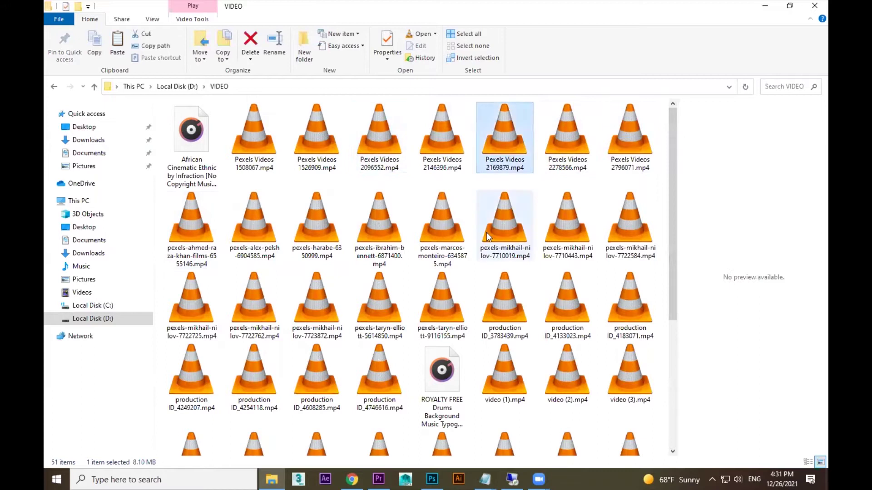
Preview production ID_4746616.mp4 and the pexels clip ending in 7723872 from the VIDEO folder, closing the player after each
scroll(487, 233, "down", 5)
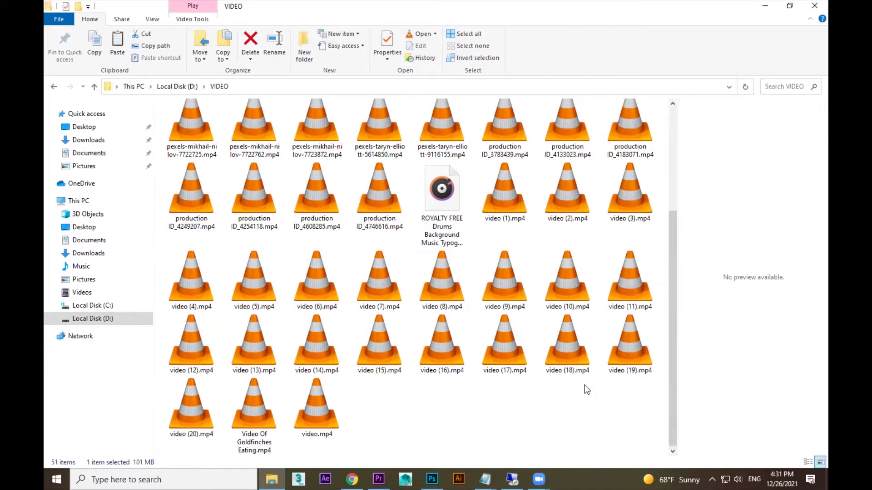
double_click(392, 189)
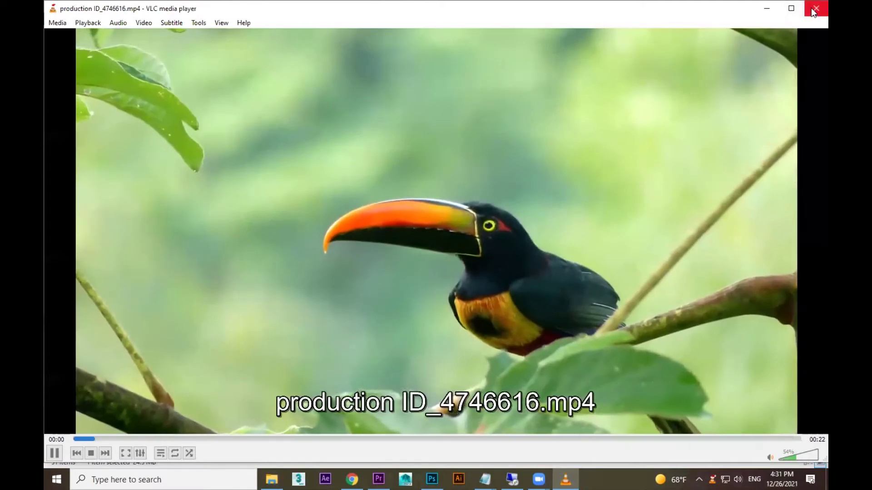
key("ctrl+q")
double_click(323, 116)
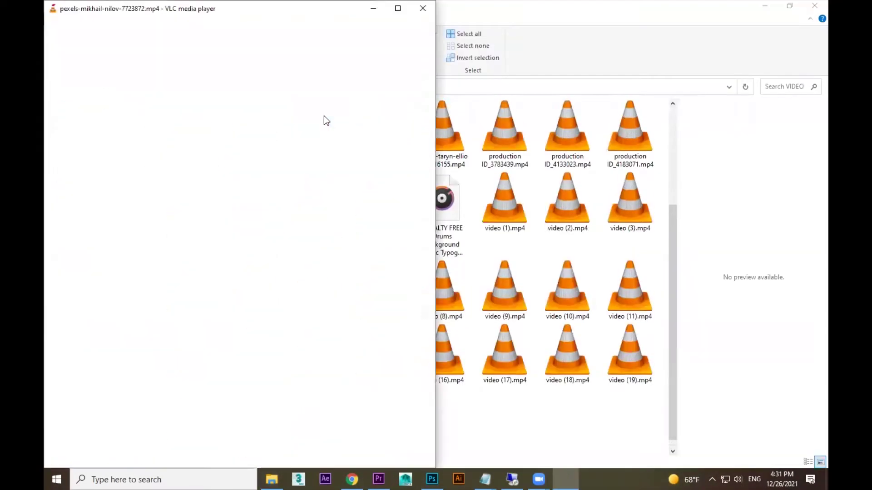
left_click(812, 8)
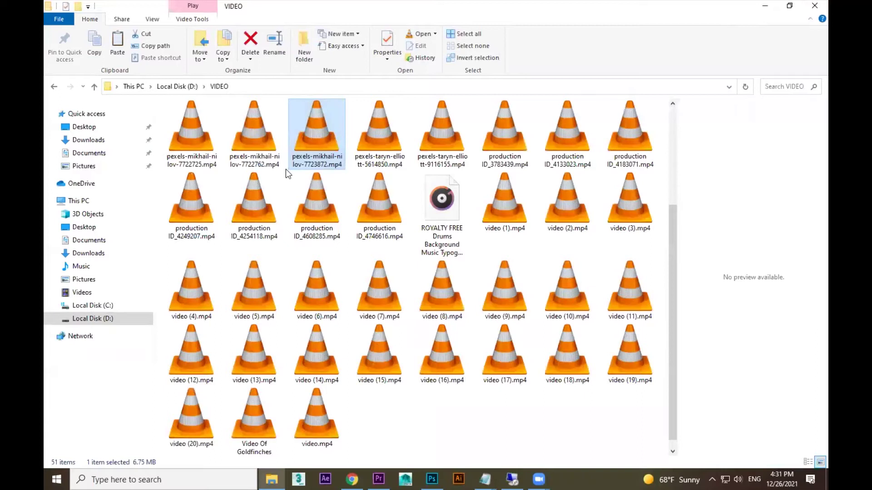
scroll(285, 169, "up", 3)
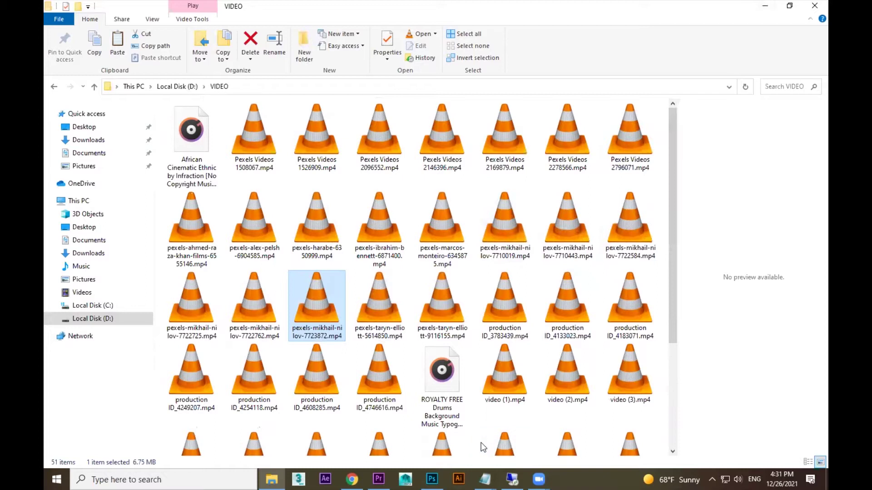
key("alt+Tab")
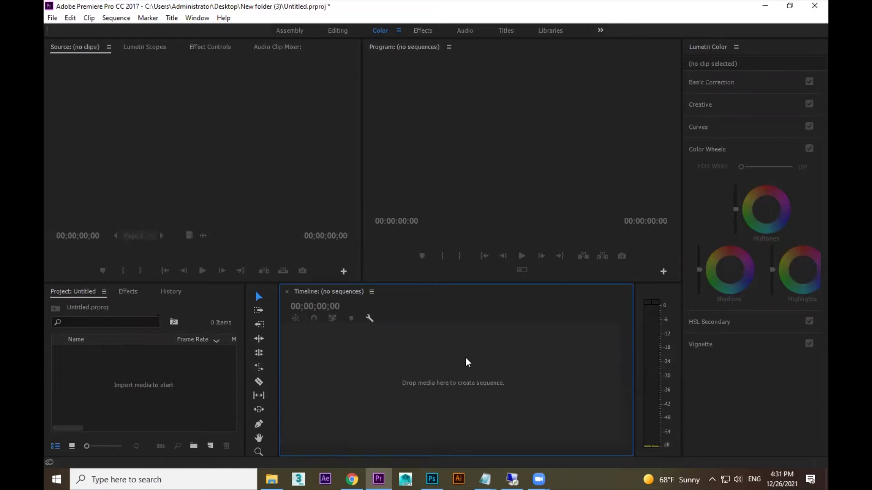
left_click(764, 6)
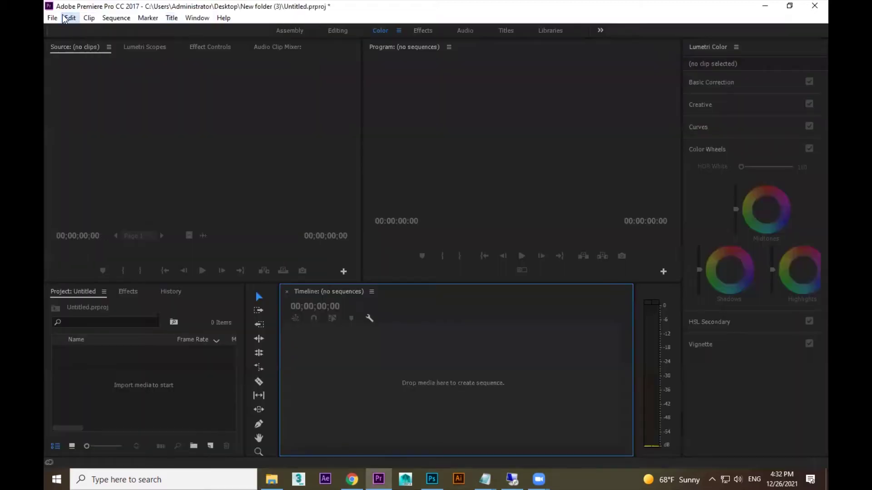
left_click(68, 18)
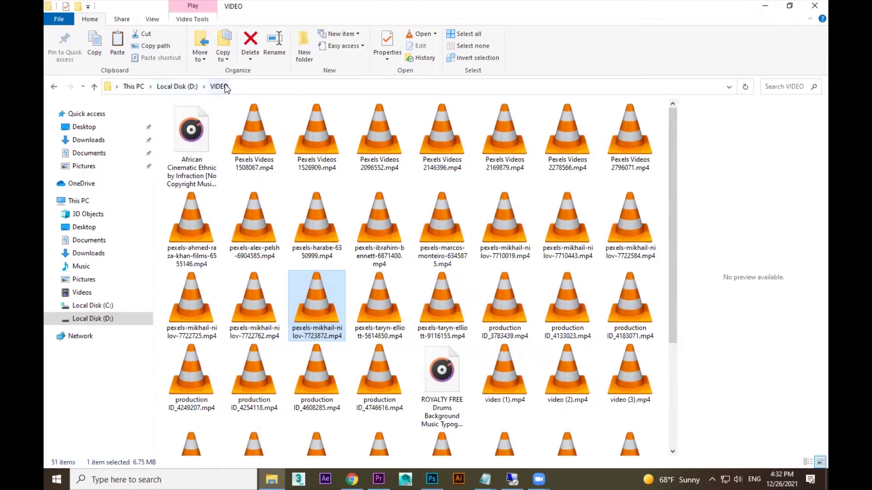
scroll(419, 295, "down", 3)
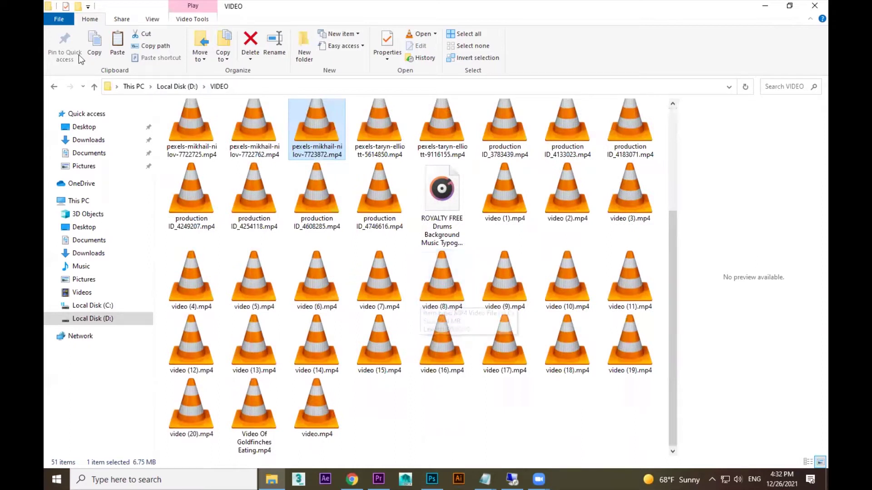
key("super+d")
left_click(271, 480)
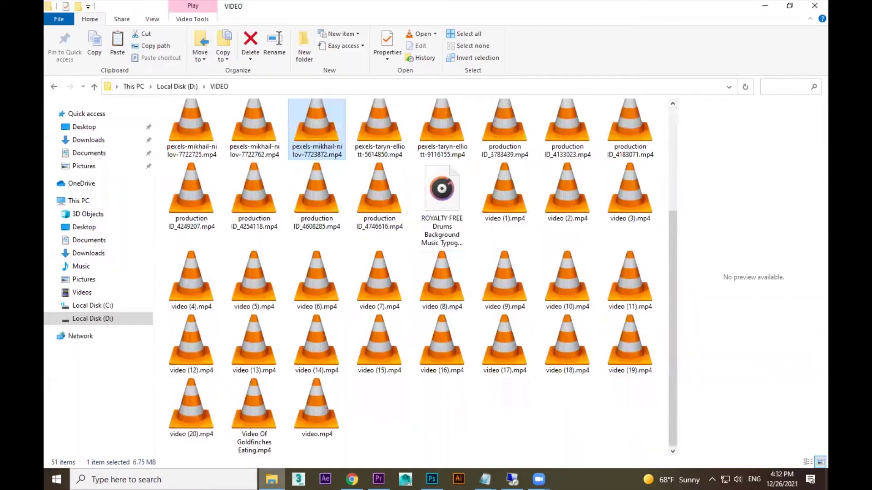
Switch to Premiere Pro and start a new project without saving changes to the open Untitled project
left_click(379, 480)
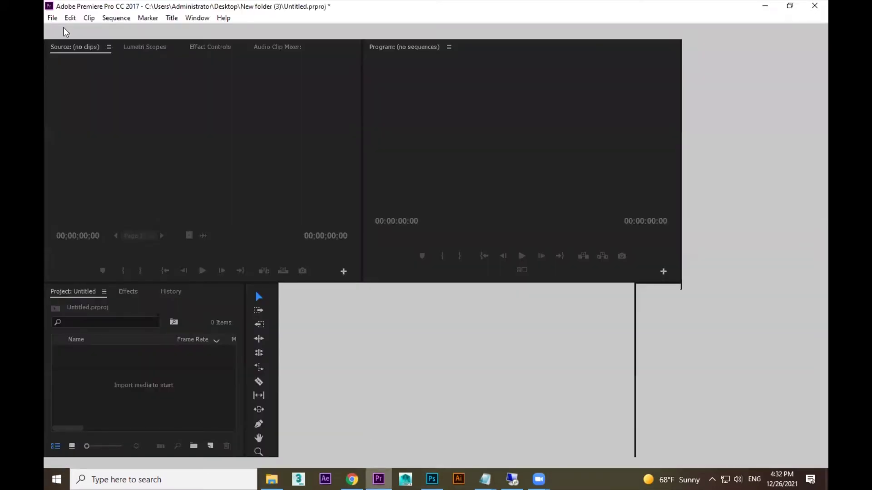
left_click(52, 18)
mouse_move(68, 29)
left_click(295, 41)
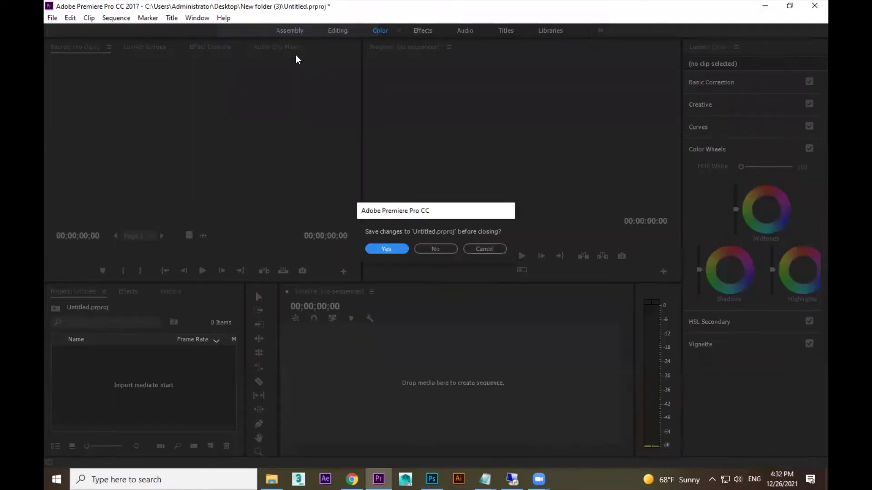
left_click(438, 248)
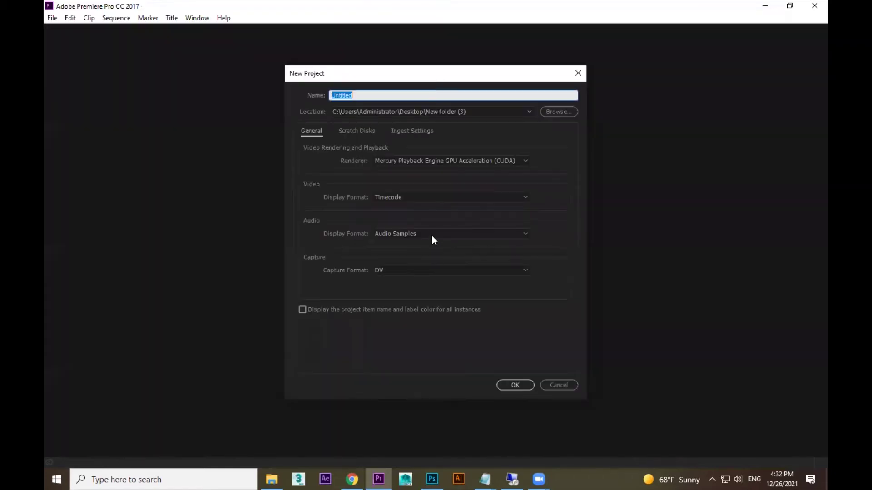
Set the new project's location to D:\VIDEO and create the project under the name Untitled
left_click(555, 113)
left_click(291, 359)
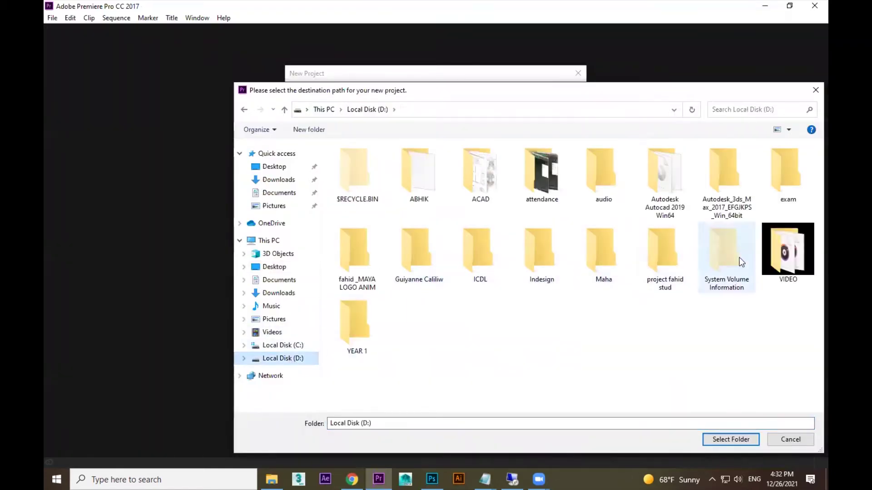
left_click(606, 179)
key("v")
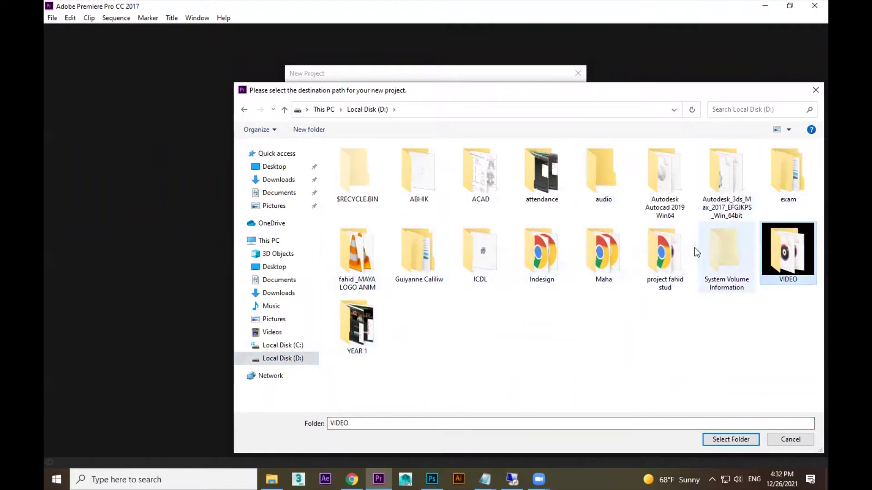
double_click(791, 252)
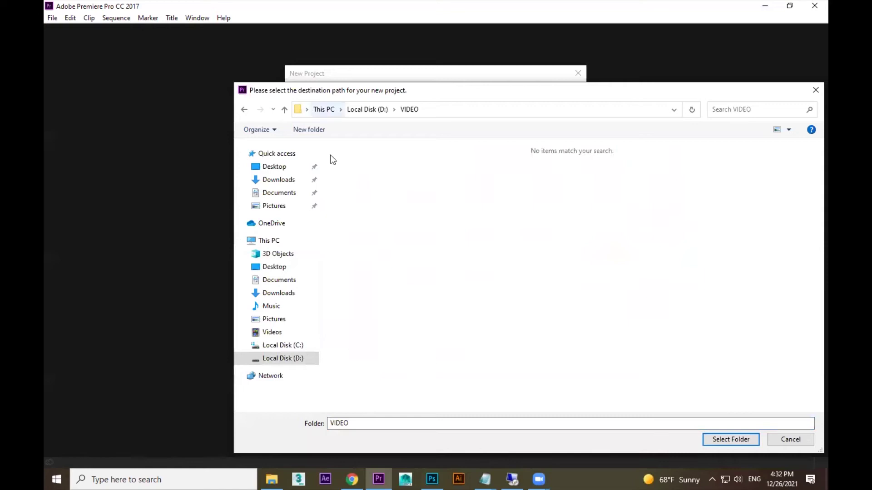
left_click(745, 437)
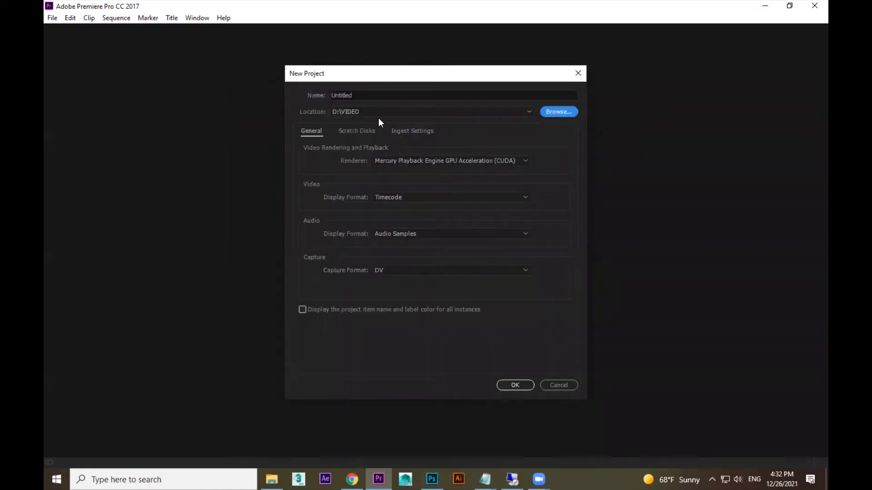
left_click(527, 384)
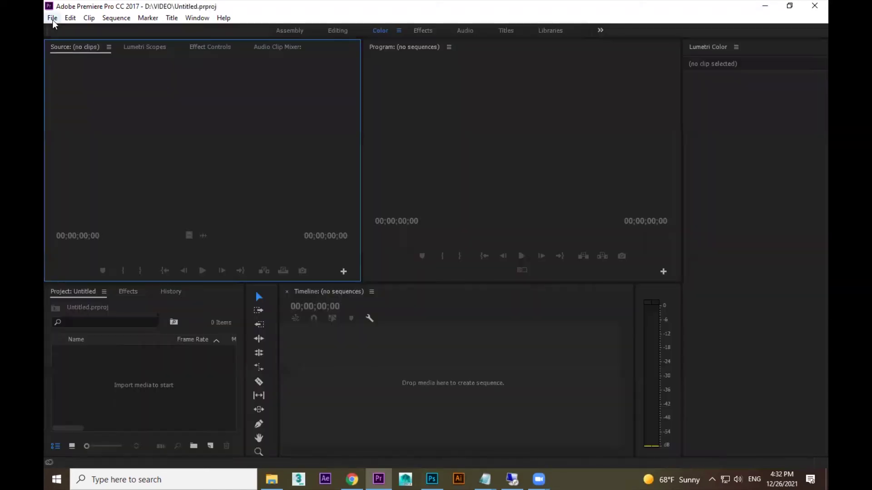
Start a new sequence and set its editing mode to Custom
left_click(53, 18)
mouse_move(89, 18)
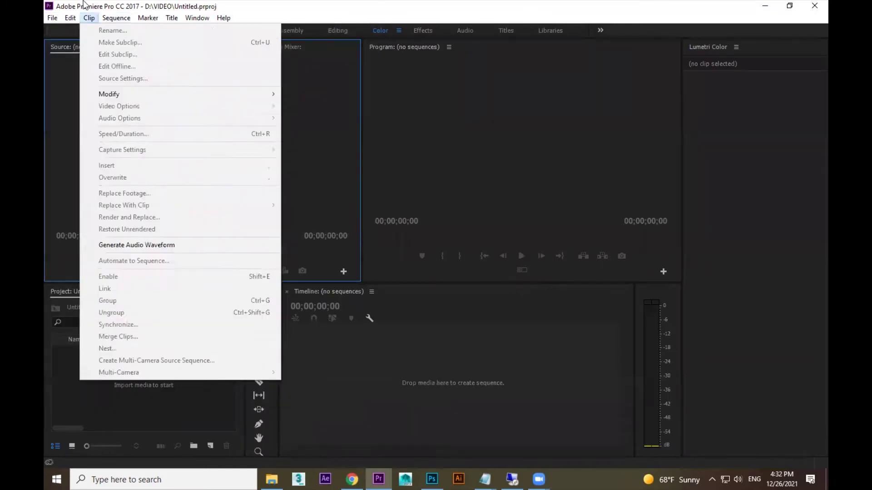
mouse_move(52, 18)
left_click(274, 55)
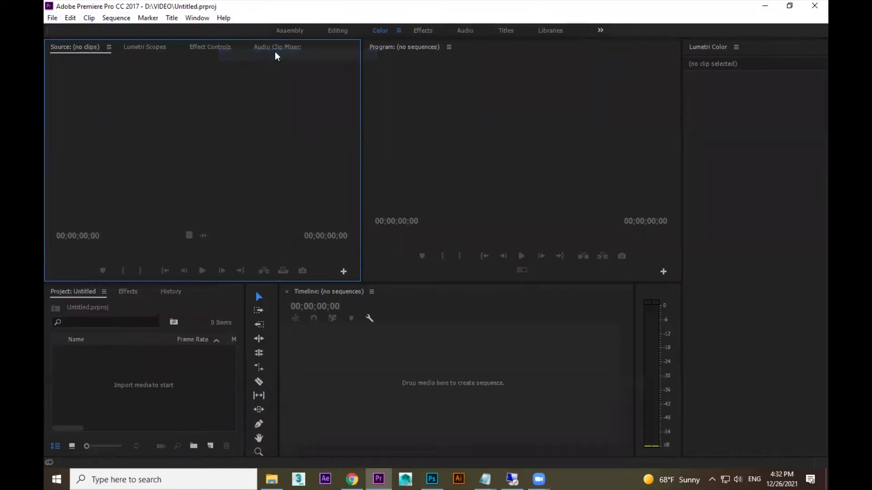
left_click(301, 71)
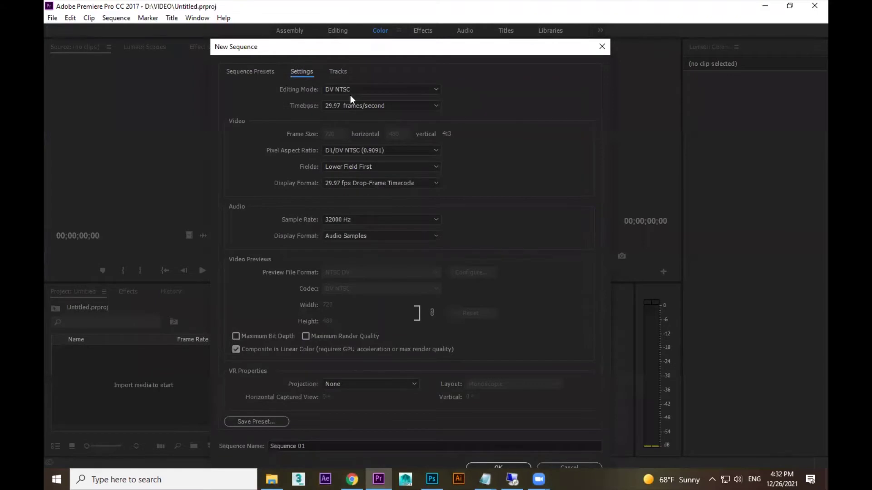
left_click(364, 89)
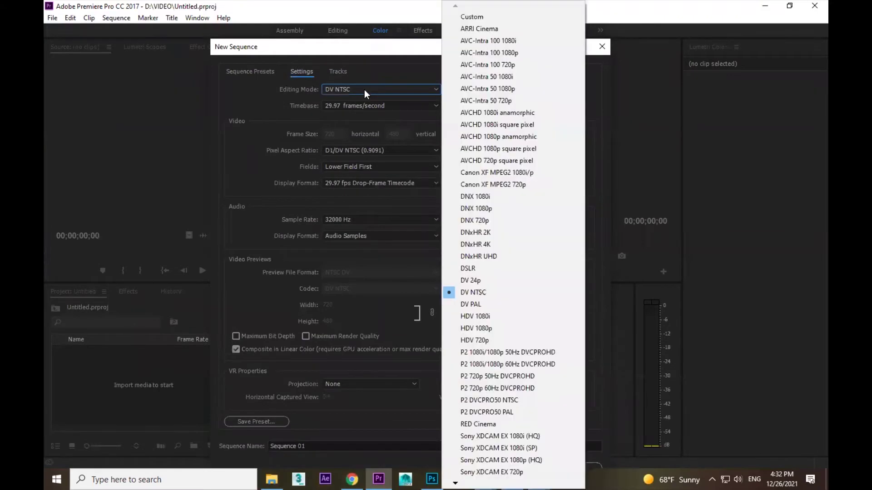
left_click(480, 20)
Set the sequence's frame size to 1920 horizontal by 1080 vertical
double_click(334, 134)
type("1920")
double_click(399, 132)
type("10850")
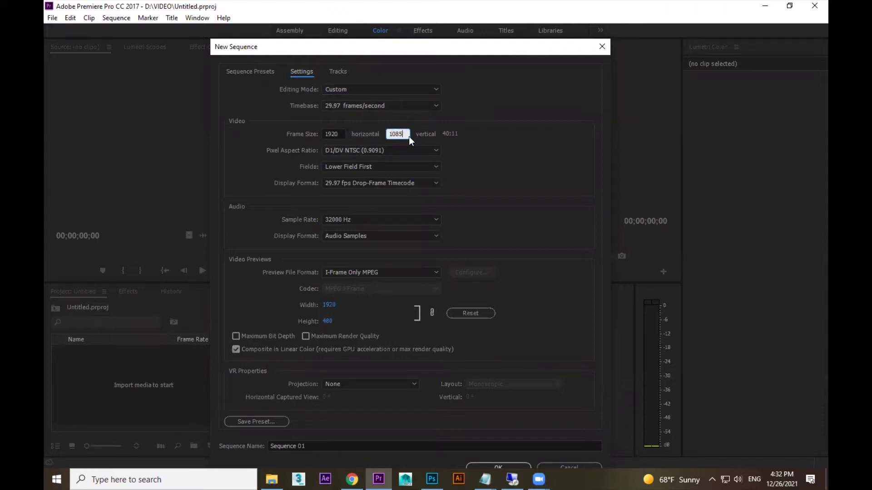
key("BackSpace")
key("BackSpace")
type("0")
left_click(486, 149)
Set the sequence's pixel aspect ratio to Square Pixels (1.0) and its timebase to 25.00 frames/second
left_click(388, 150)
left_click(383, 162)
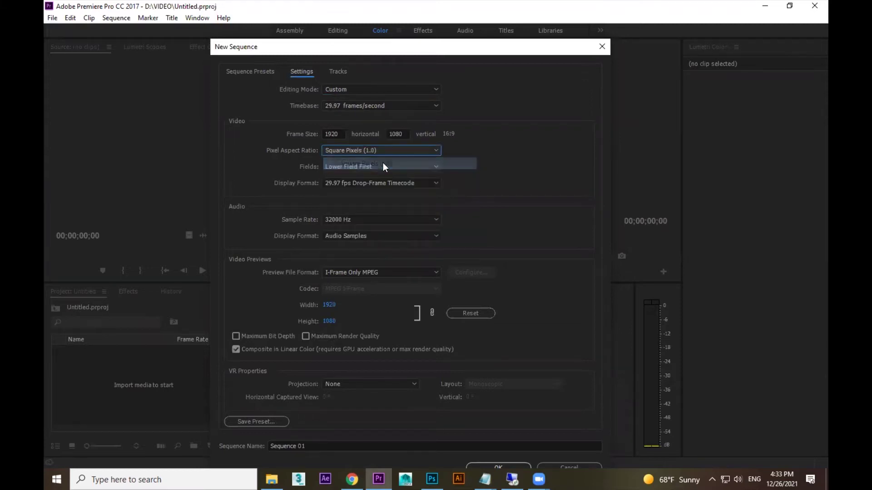
left_click(356, 105)
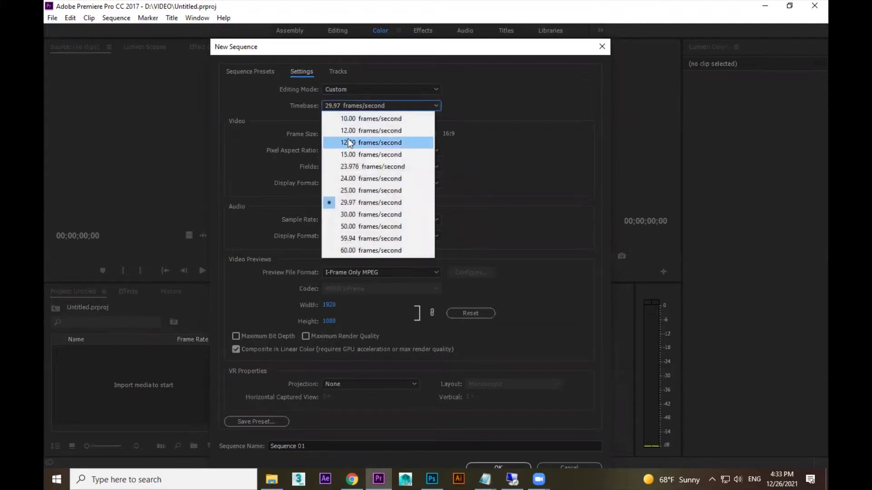
left_click(353, 191)
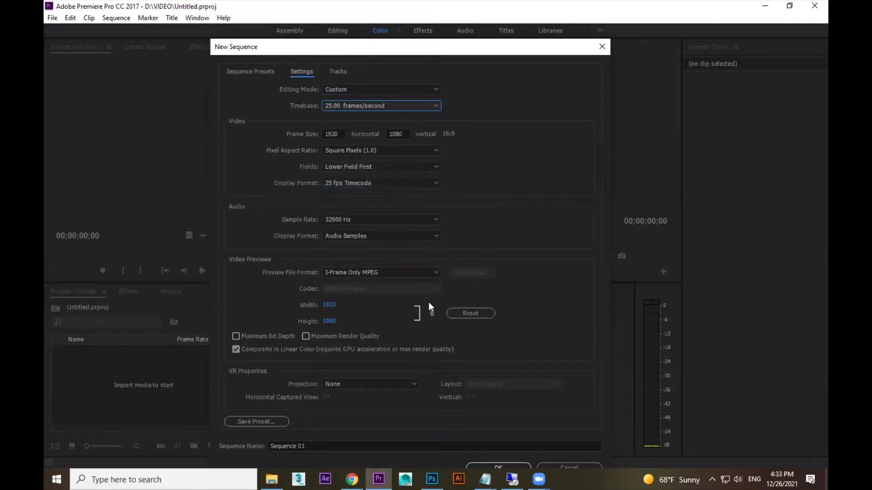
Set the audio sample rate to 48000 Hz and create the sequence as Sequence 01
left_click(369, 220)
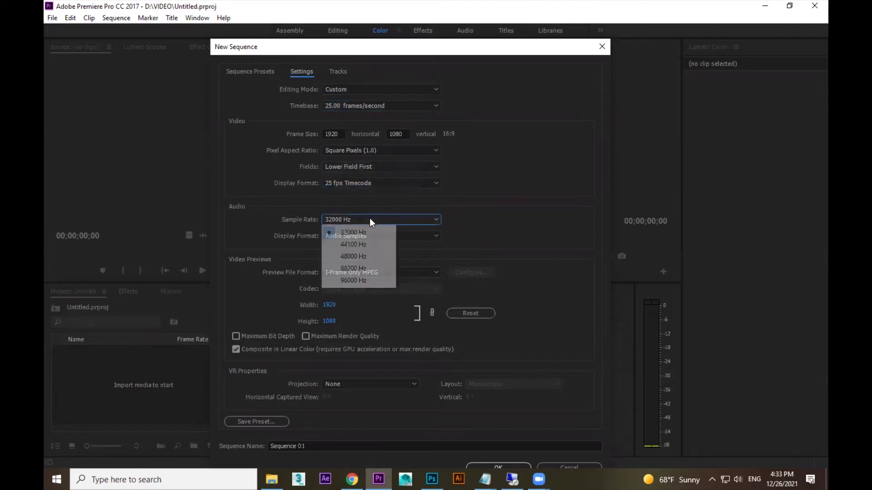
left_click(362, 256)
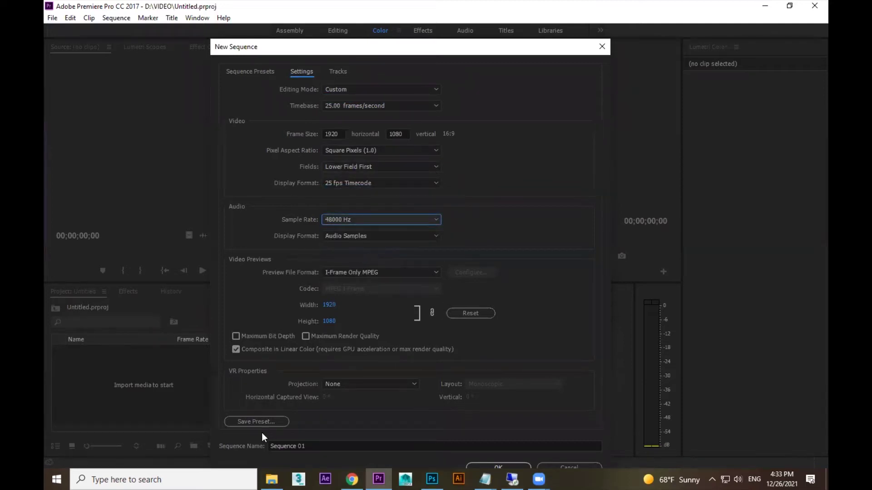
left_click_drag(503, 40, 506, 1)
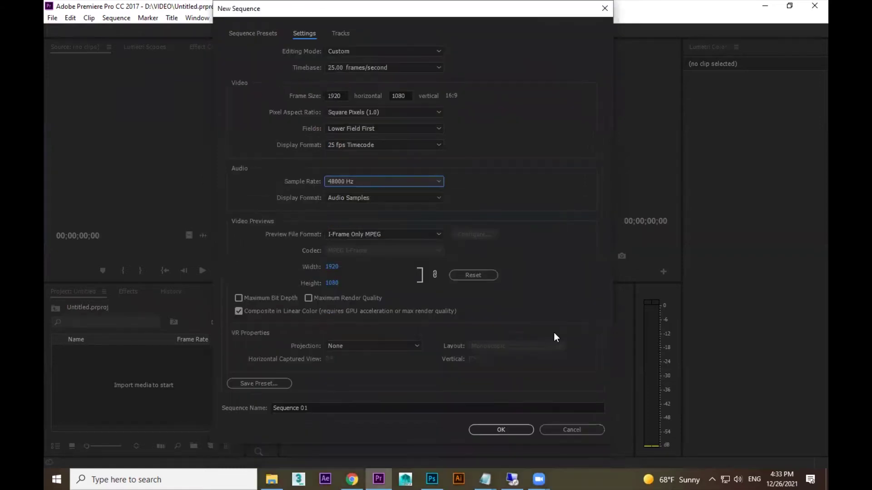
left_click(508, 427)
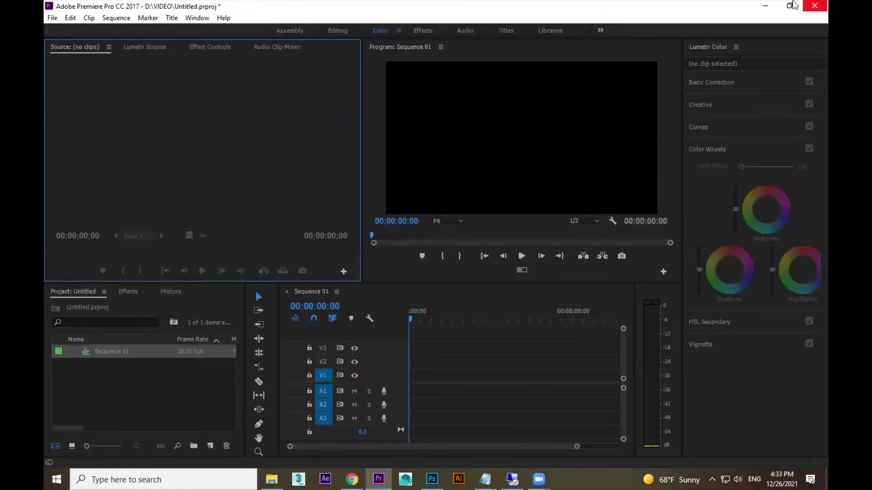
Place the ROYALTY FREE Drums background music file from the VIDEO folder on audio track A1 of Sequence 01
left_click(765, 6)
left_click_drag(420, 239, 768, 5)
left_click(765, 6)
left_click_drag(442, 204, 453, 405)
left_click(437, 311)
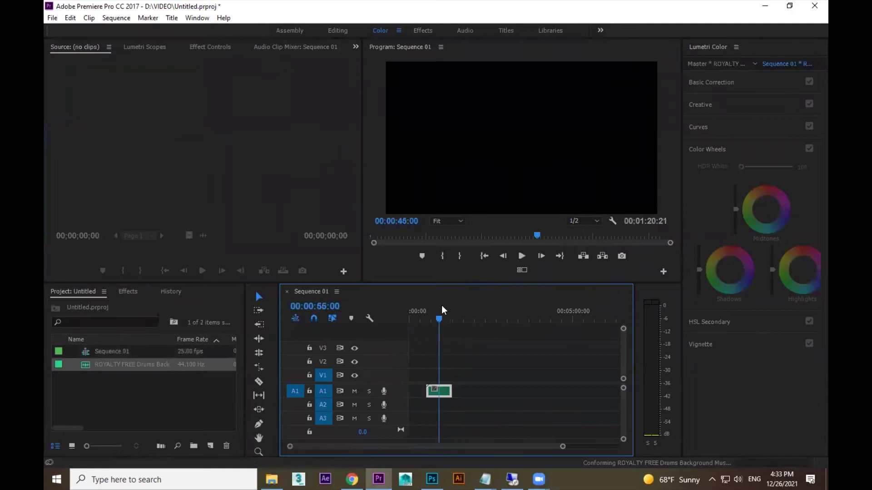
key("z")
left_click(427, 373)
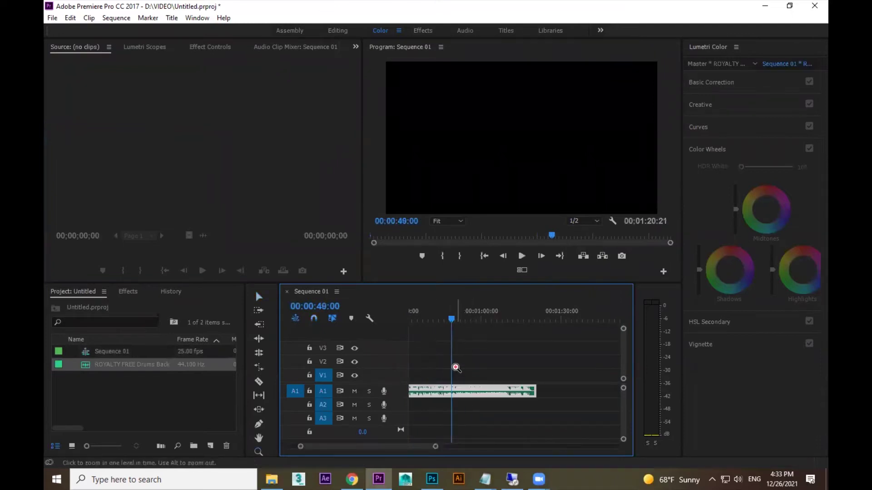
Delete the drums music clip from the timeline and remove its source file from the project
key("v")
key("Delete")
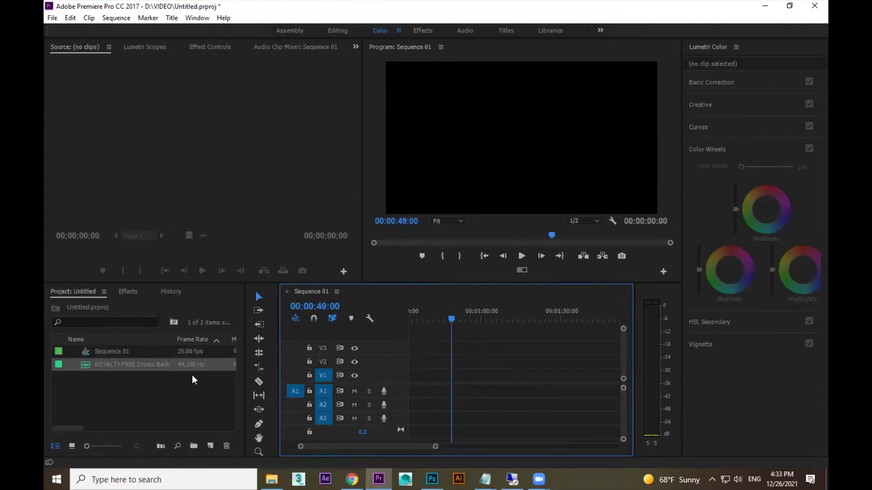
left_click(108, 356)
left_click(109, 376)
left_click(110, 369)
key("Delete")
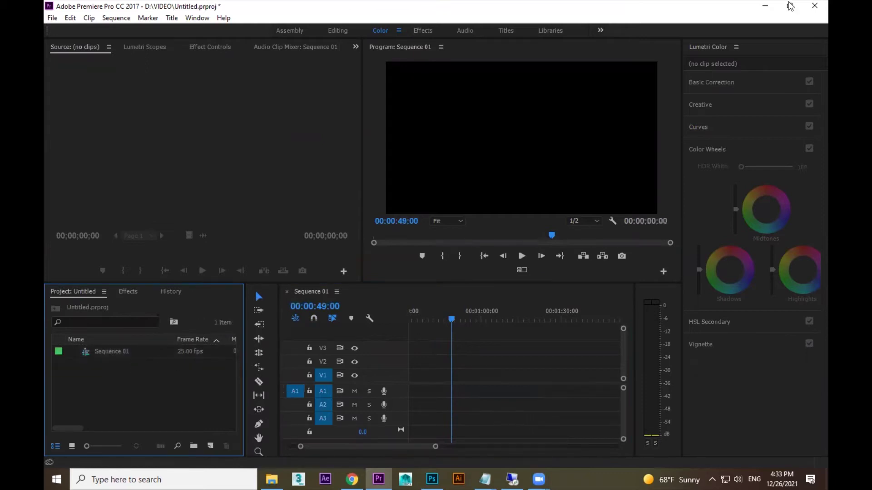
Browse the media files in the VIDEO folder from top to bottom
left_click(765, 6)
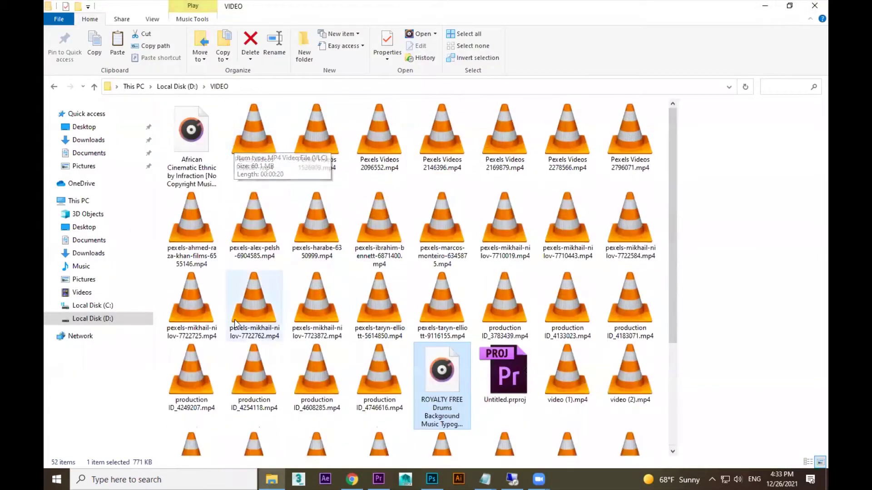
scroll(223, 393, "down", 3)
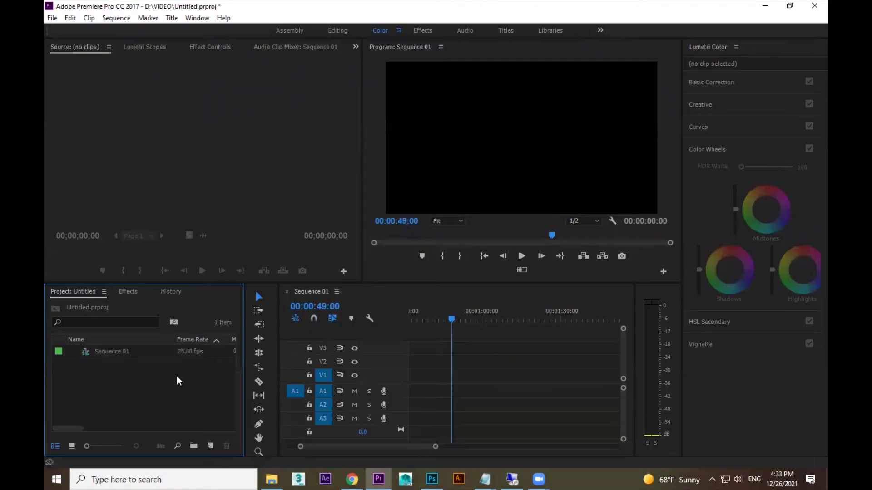
left_click(765, 6)
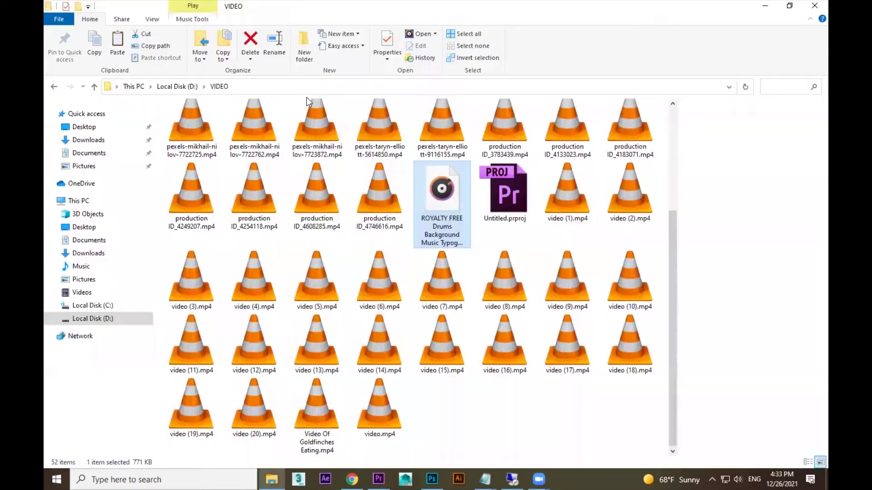
scroll(244, 163, "up", 3)
left_click(255, 137)
scroll(387, 287, "down", 4)
scroll(383, 171, "up", 4)
scroll(451, 383, "down", 4)
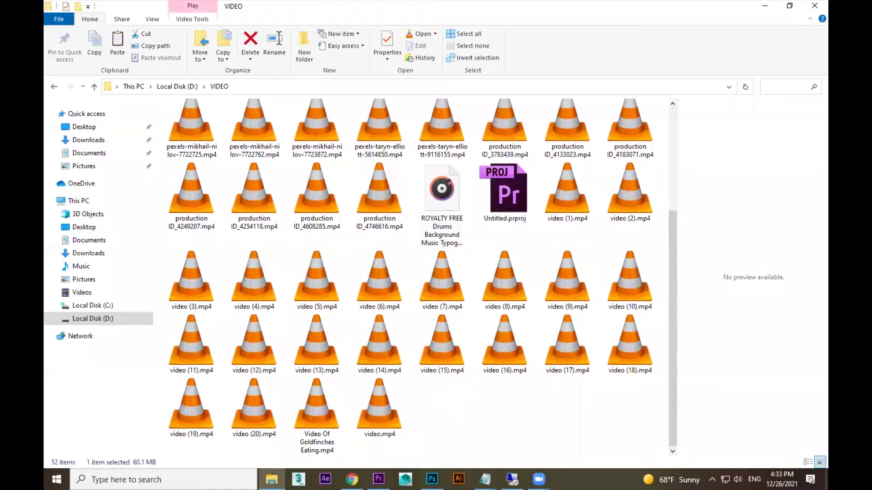
left_click(378, 479)
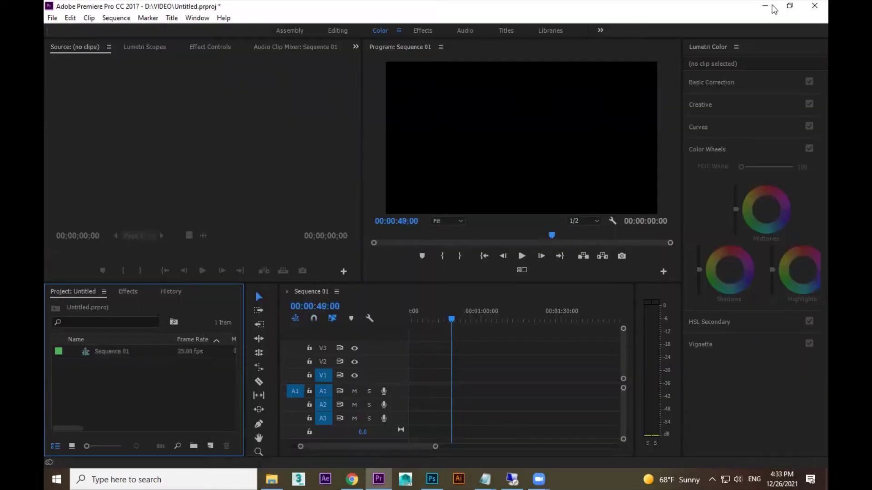
left_click(765, 6)
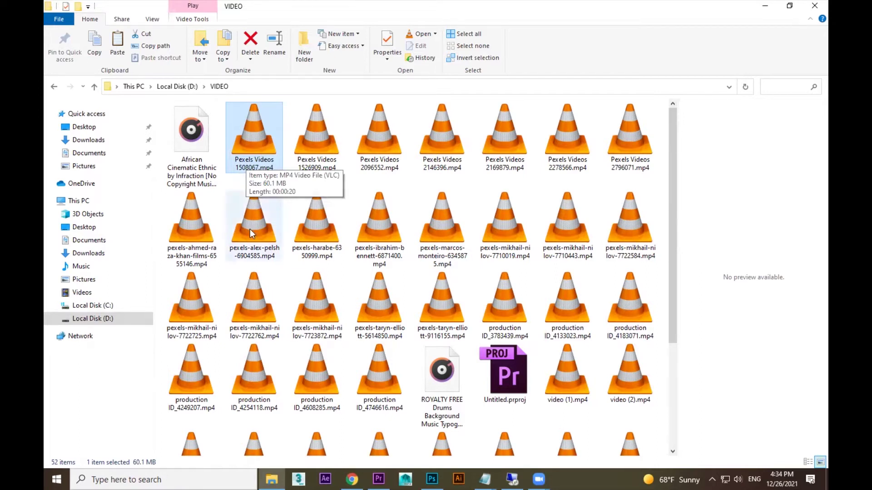
Compare the African Cinematic and ROYALTY FREE Drums music files with the video clips in the VIDEO folder
left_click(181, 135)
left_click(433, 377)
left_click(196, 149)
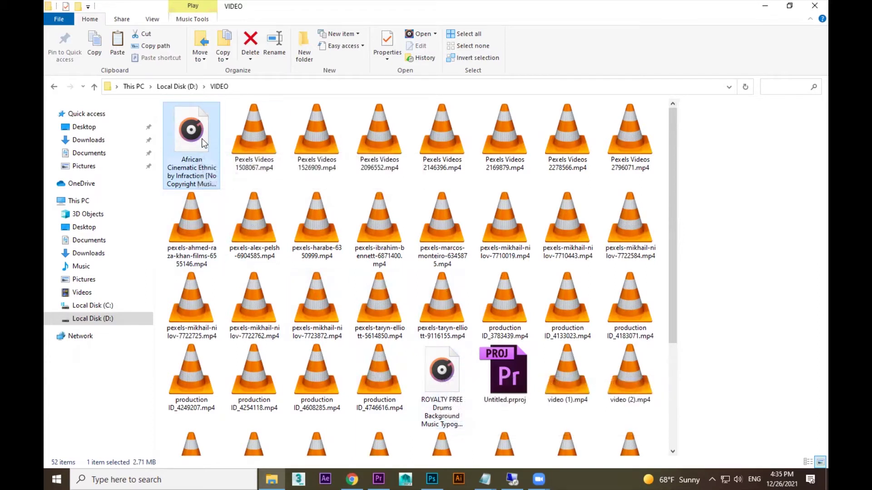
left_click(439, 391)
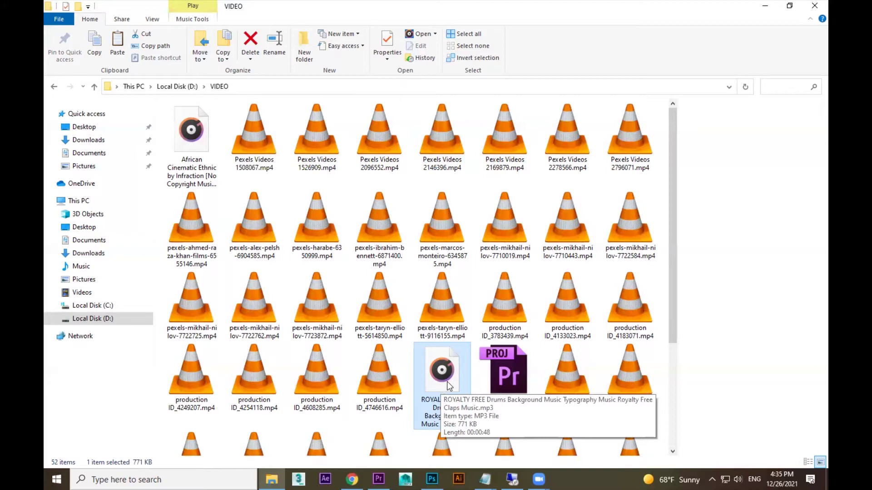
left_click(260, 143)
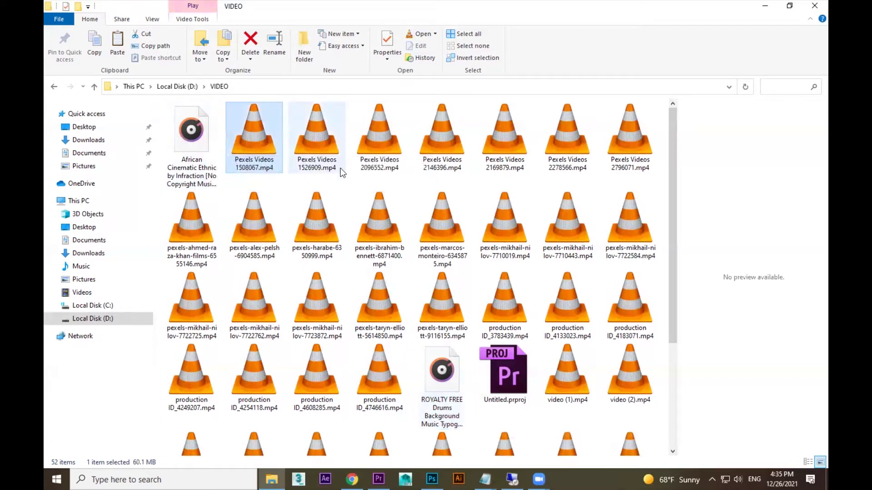
left_click(323, 229)
left_click(256, 138)
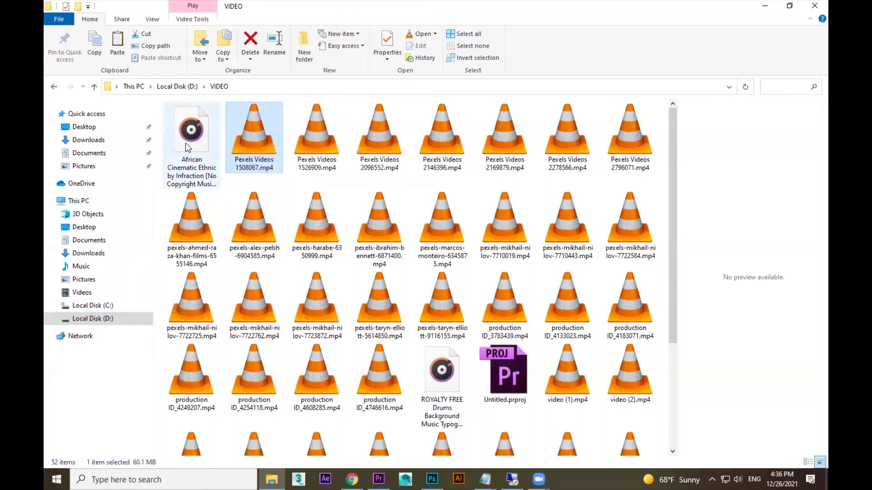
left_click(196, 152)
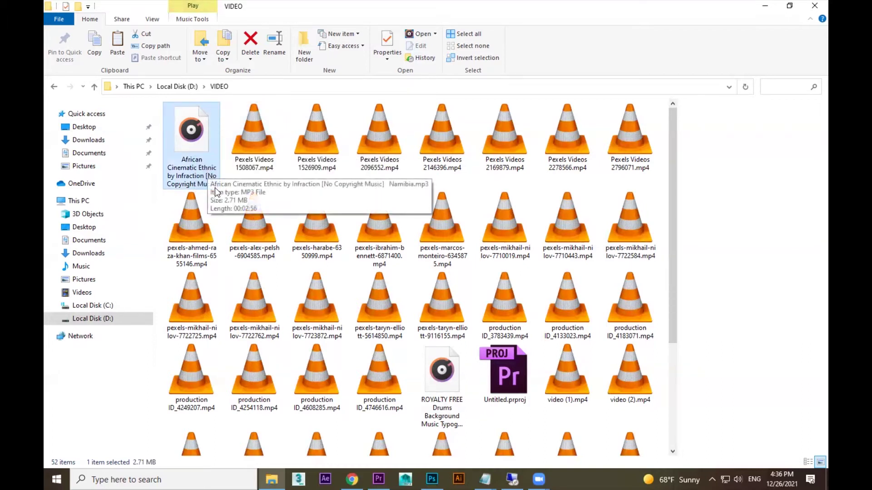
left_click(392, 289)
left_click_drag(267, 158, 331, 218)
Preview Pexels Videos 1508067.mp4, pexels-mikhail-nilov-7723872.mp4 and video (13).mp4 in VLC, closing the player after each clip
double_click(251, 138)
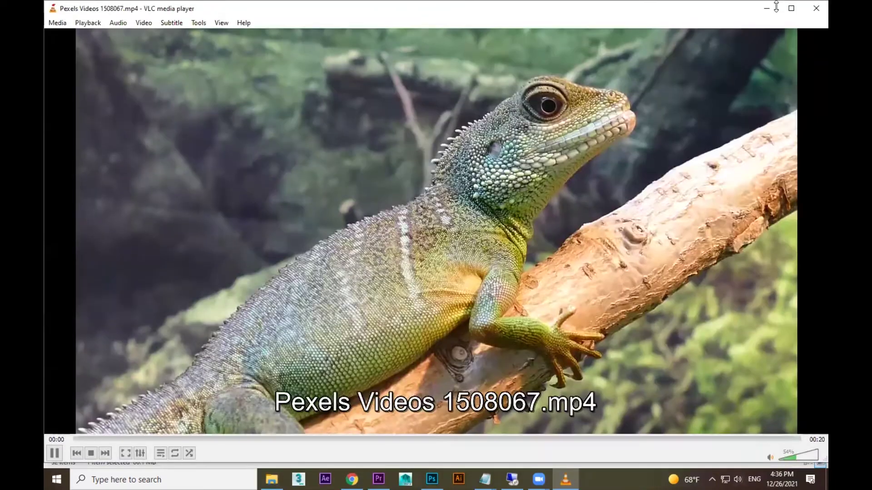
key("alt+F4")
double_click(299, 314)
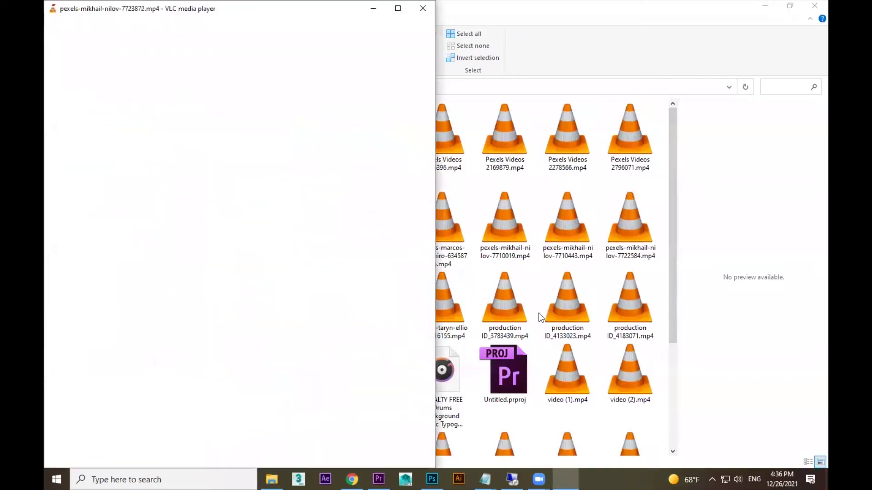
left_click(815, 8)
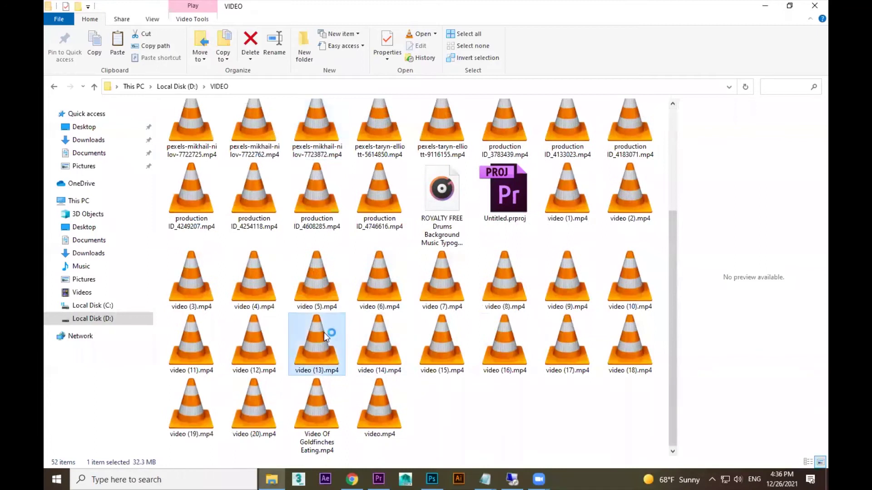
double_click(323, 332)
left_click(814, 9)
Preview more stock clips in VLC, including production ID_4183071.mp4 and production ID_4133023.mp4, closing the player after each
double_click(617, 266)
left_click(816, 8)
double_click(632, 137)
left_click(816, 7)
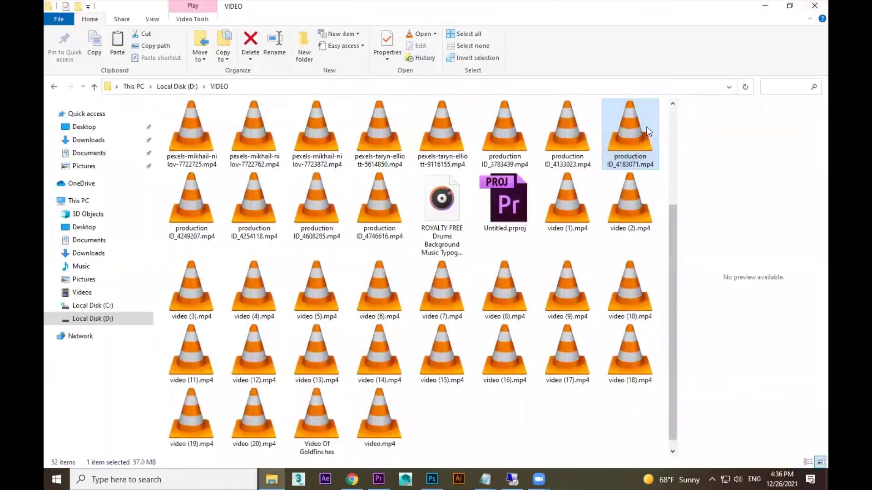
double_click(573, 135)
left_click(816, 7)
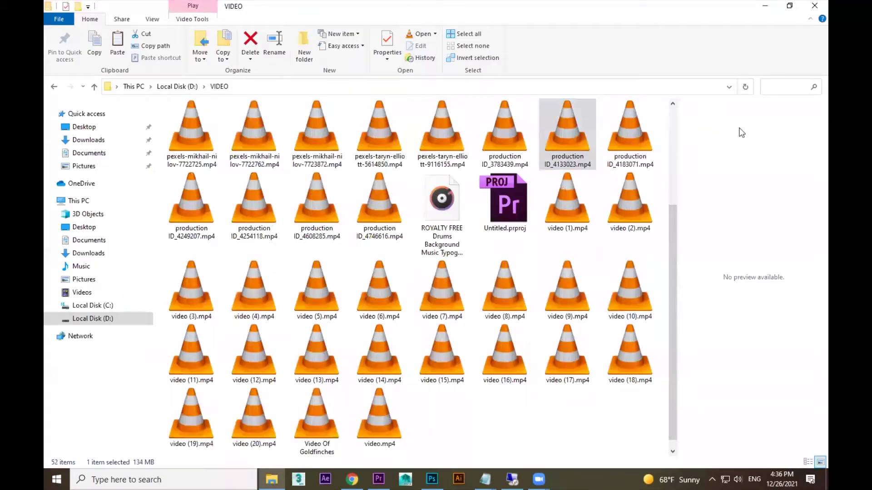
Preview video (10).mp4 and video (18).mp4 in VLC, closing the player after each clip
left_click(621, 301)
double_click(621, 300)
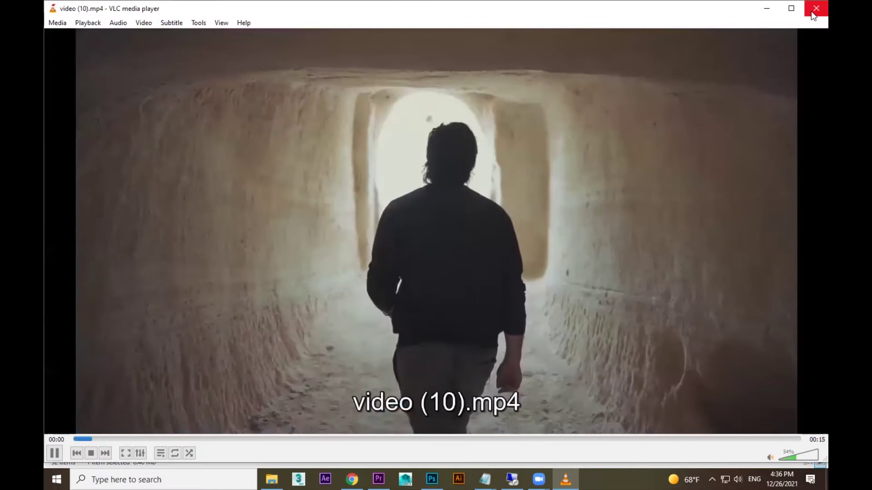
left_click(813, 9)
double_click(623, 363)
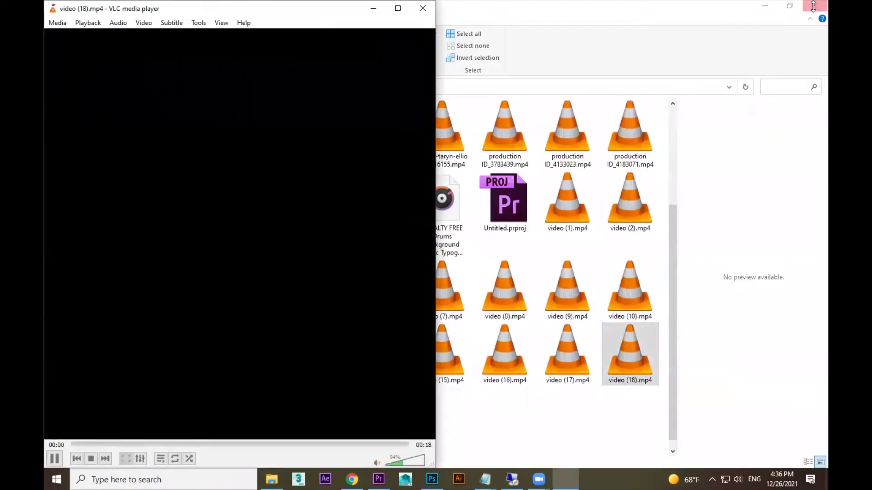
left_click(811, 10)
Import video (18).mp4 from the VIDEO folder into the Premiere Pro project and open it in the Source Monitor
left_click_drag(620, 377, 377, 451)
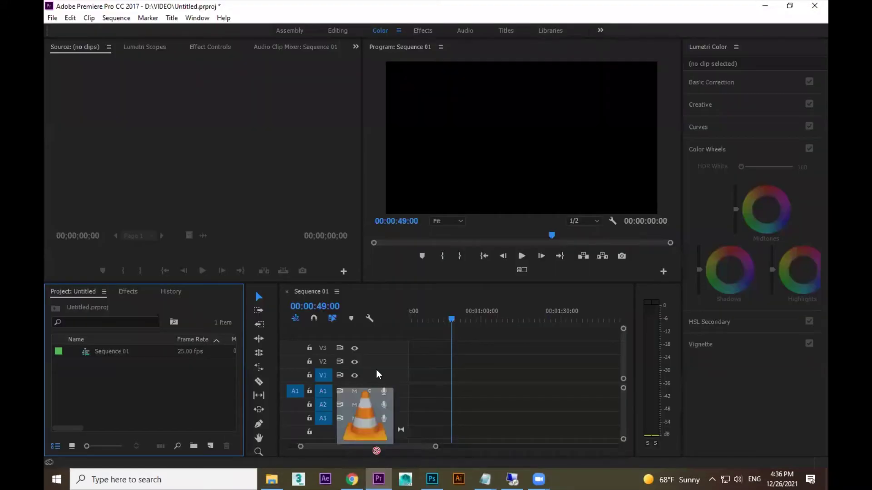
left_click_drag(155, 390, 142, 374)
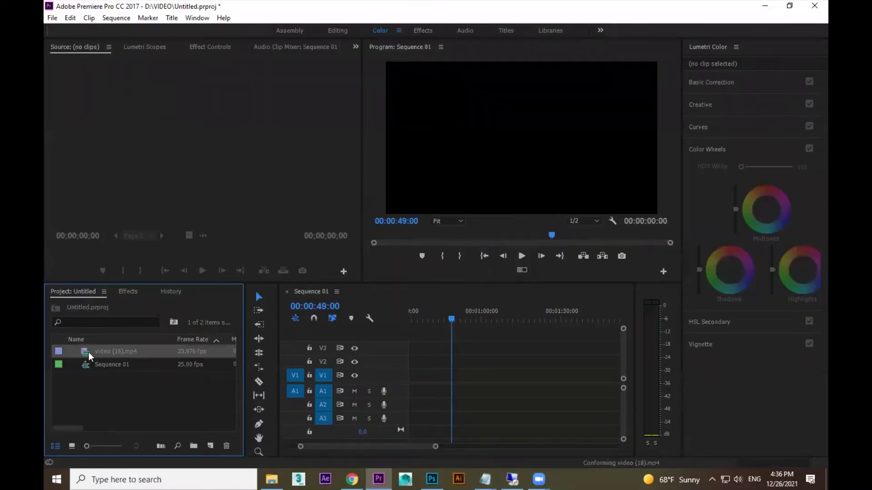
double_click(90, 357)
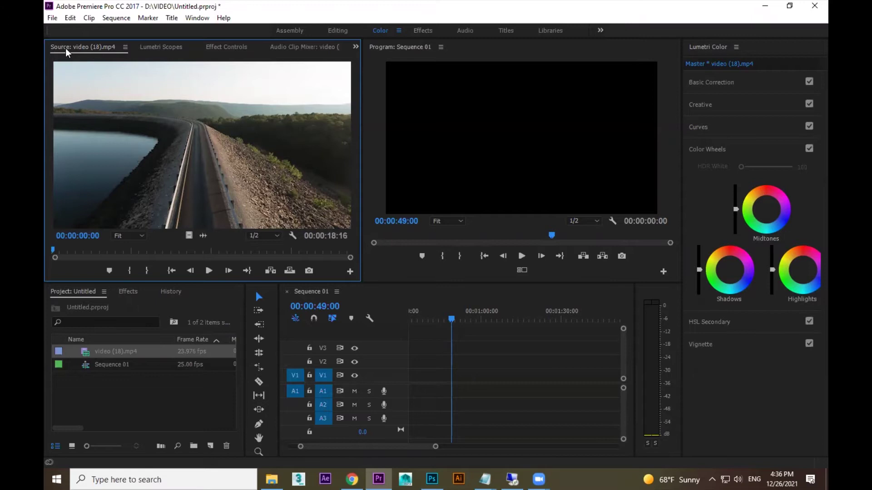
left_click(442, 134)
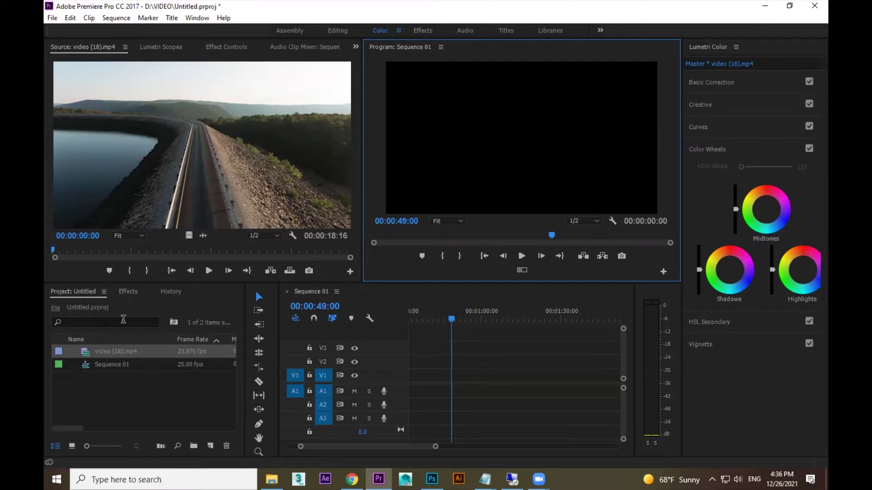
left_click(117, 353)
double_click(87, 354)
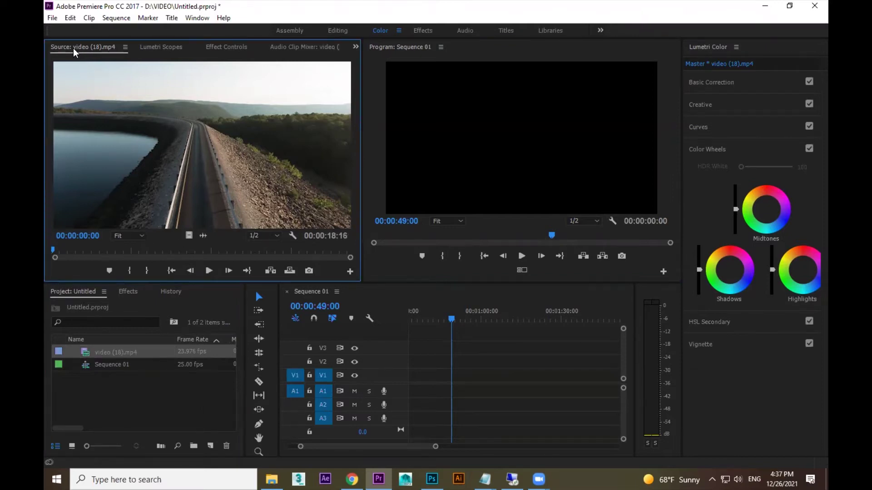
Move the sequence playhead to 00:00:44:05 and widen the timeline area slightly
left_click(437, 321)
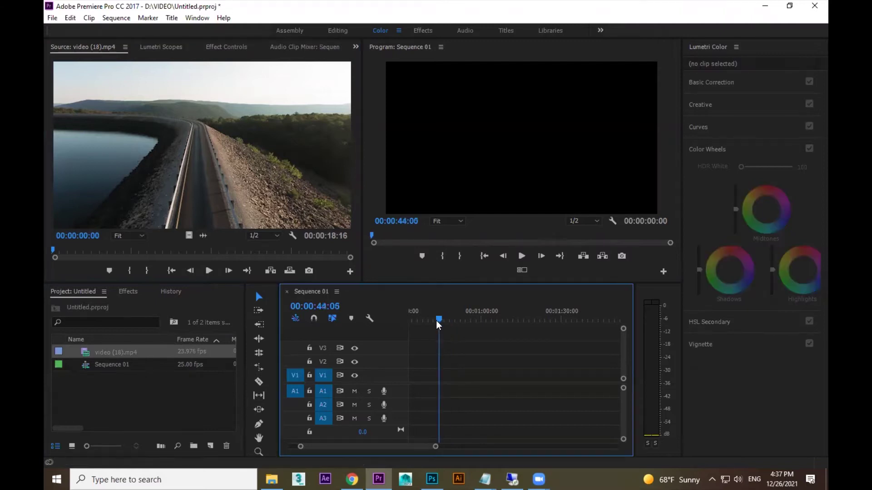
left_click_drag(278, 338, 253, 338)
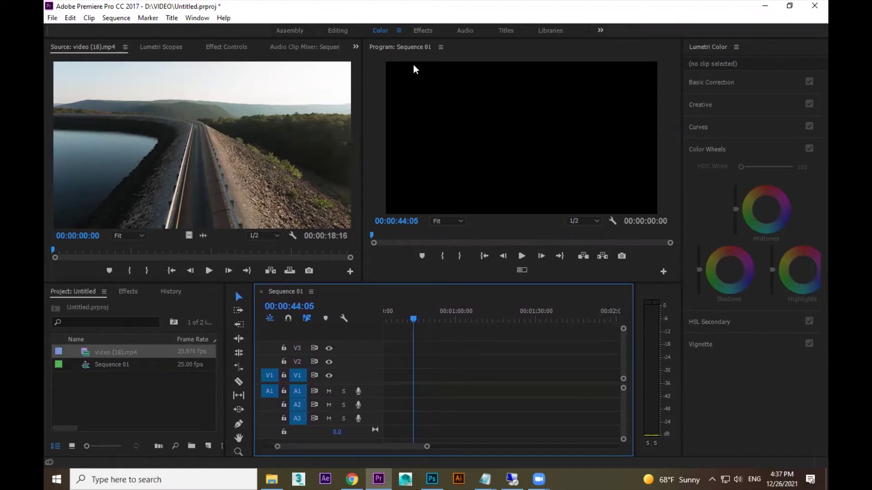
Mark an In point at 00:00:07:00 in the source clip and an Out point about two seconds further on
left_click_drag(59, 253, 182, 255)
left_click(209, 270)
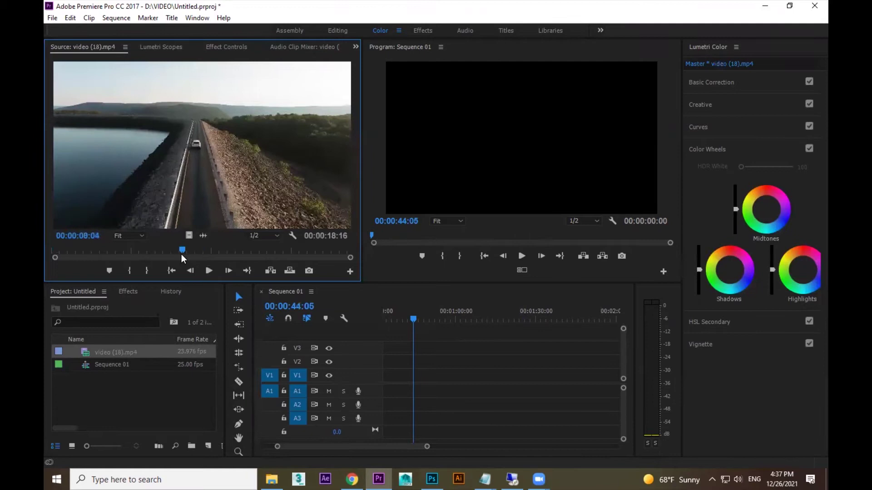
left_click(209, 270)
left_click_drag(178, 255, 164, 252)
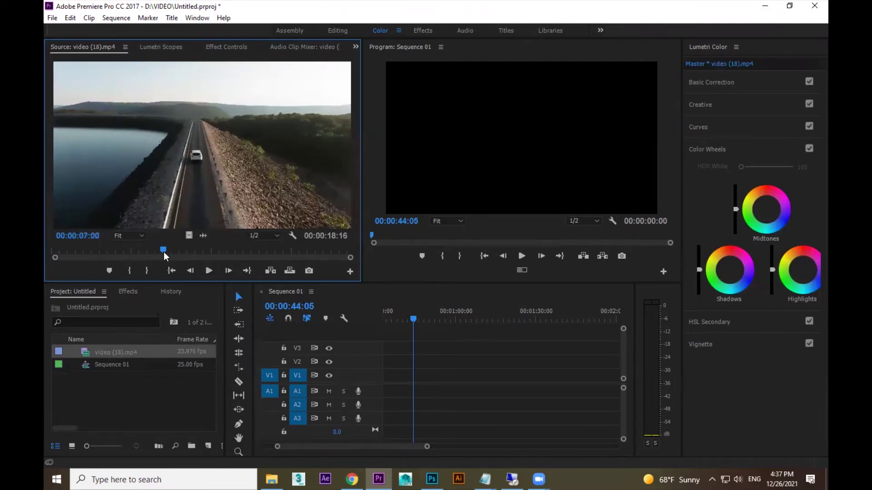
left_click(130, 271)
left_click(208, 271)
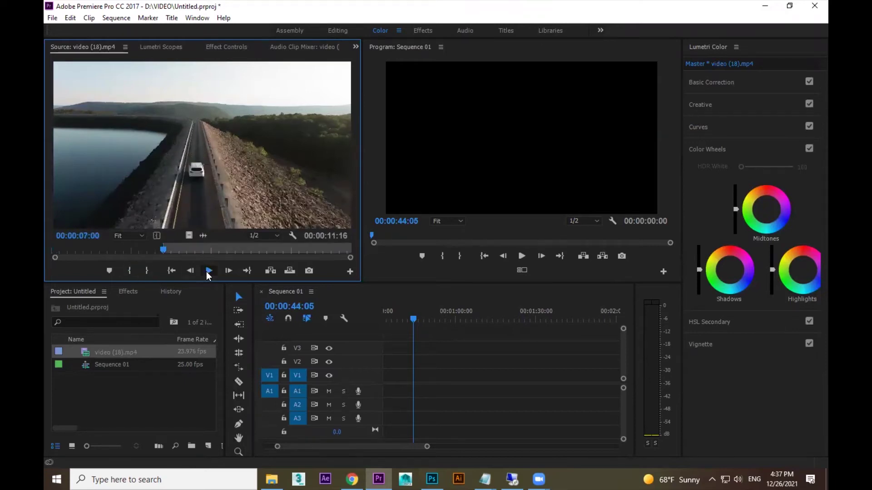
left_click(147, 271)
Move the source clip's In point earlier so the marked range lasts 00:00:04:13
left_click(165, 250)
key("Left")
key("Left")
key("Left")
key("Left")
key("Left")
key("Left")
key("Left")
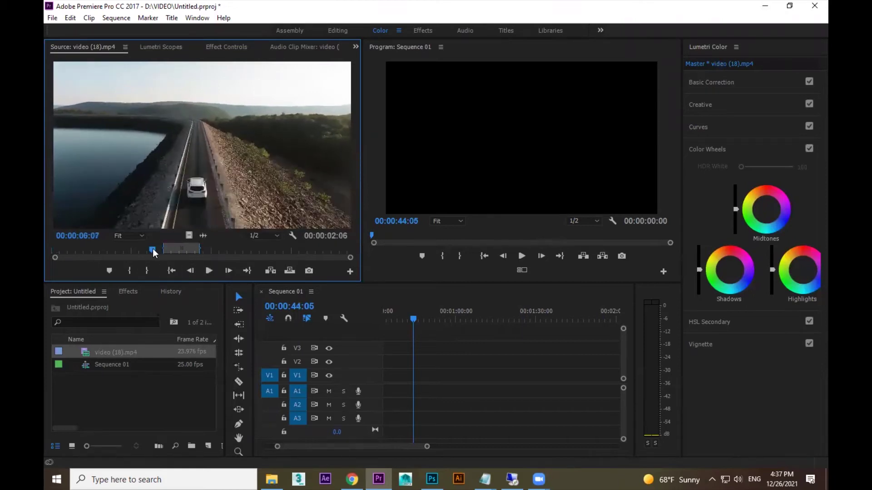
left_click_drag(165, 249, 134, 251)
left_click(168, 250)
key("i")
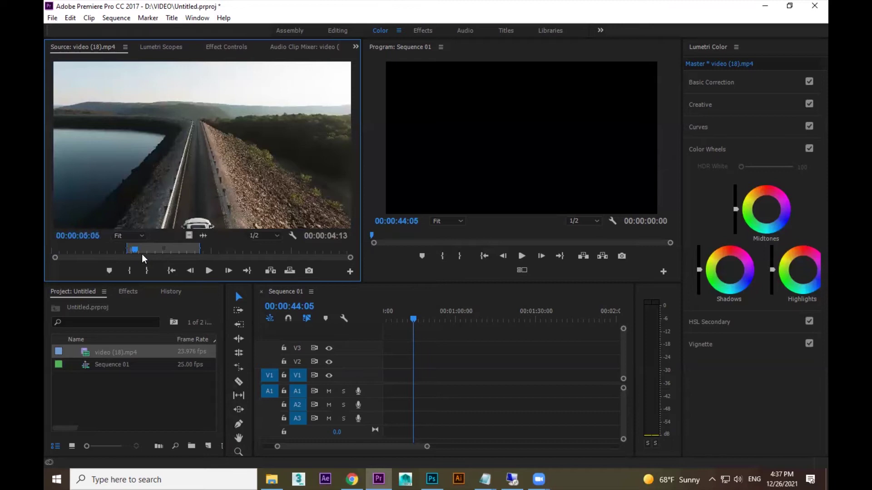
Try adding the marked source range to the sequence with Insert and with Overwrite, undoing each attempt
left_click(270, 271)
key("ctrl+z")
left_click(290, 271)
key("ctrl+z")
Insert the marked range of video (18).mp4 at the start of Sequence 01 on tracks V1 and A1
left_click_drag(413, 319, 363, 326)
left_click_drag(420, 342, 498, 326)
left_click_drag(444, 323, 381, 322)
key("equal")
key("equal")
key("equal")
key("equal")
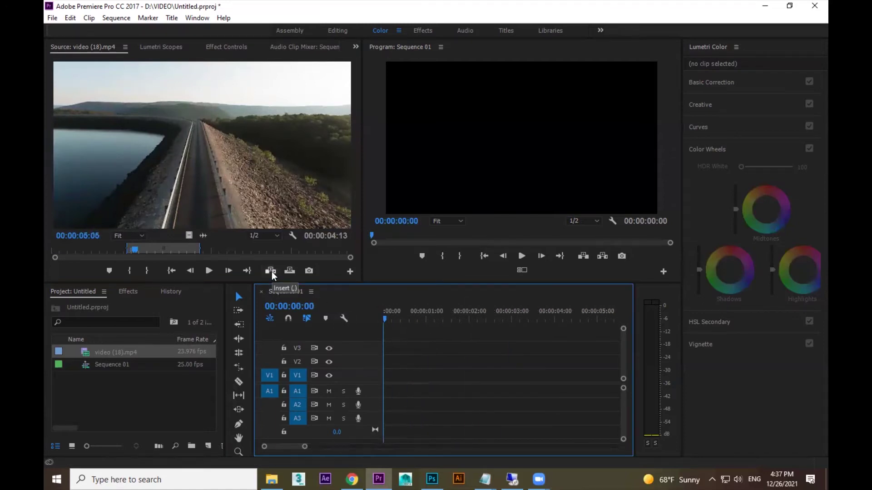
left_click(272, 272)
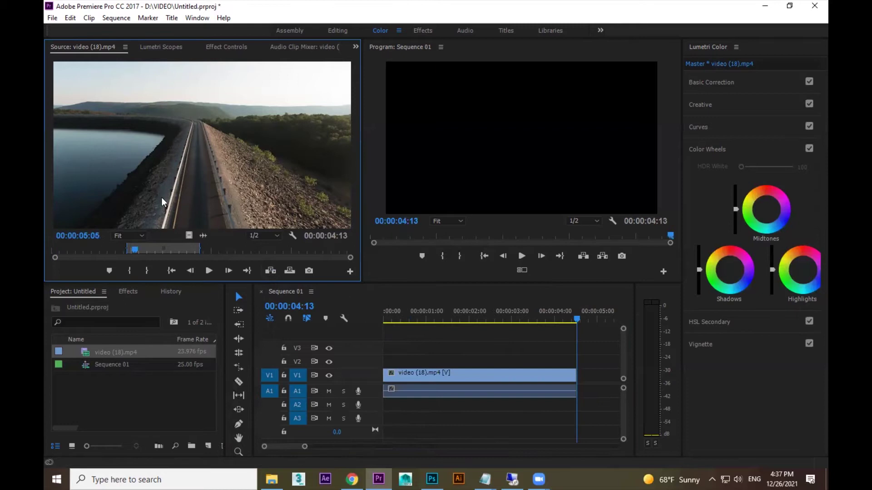
Check the inserted clip at 00:00:01:17, delete it from the timeline and return to the Source Monitor
left_click(446, 321)
left_click_drag(446, 321, 456, 321)
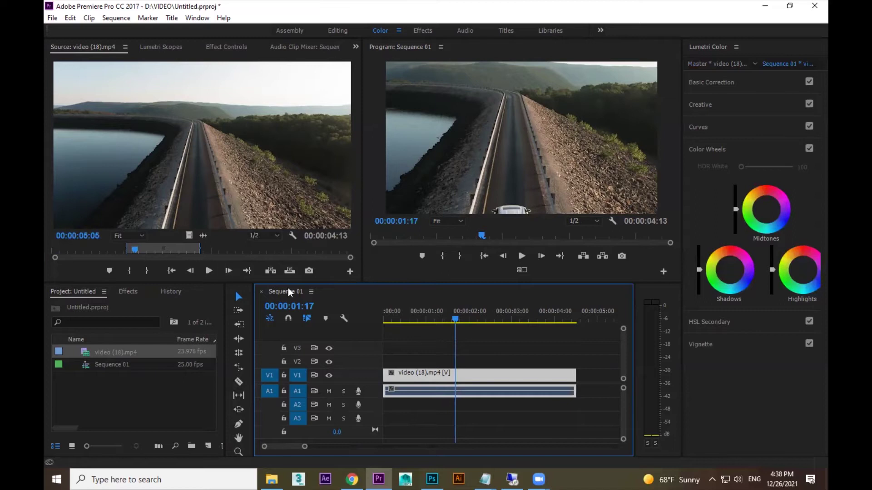
left_click(499, 390)
key("Delete")
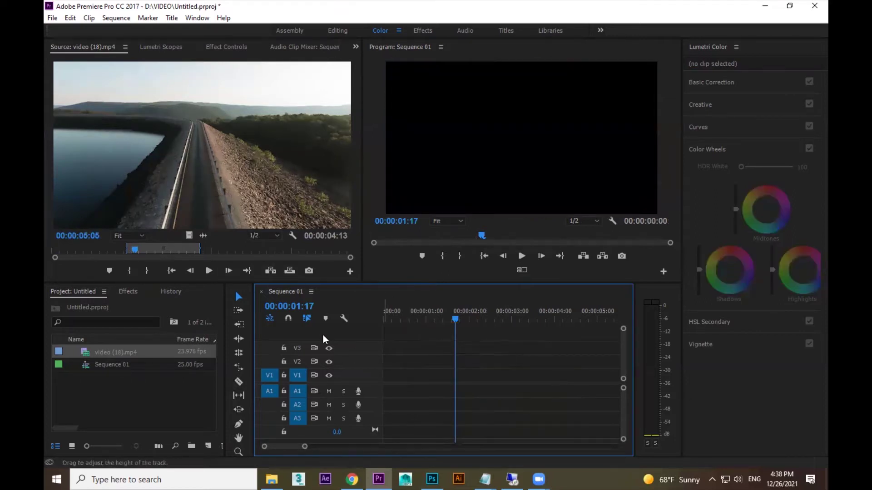
left_click(251, 144)
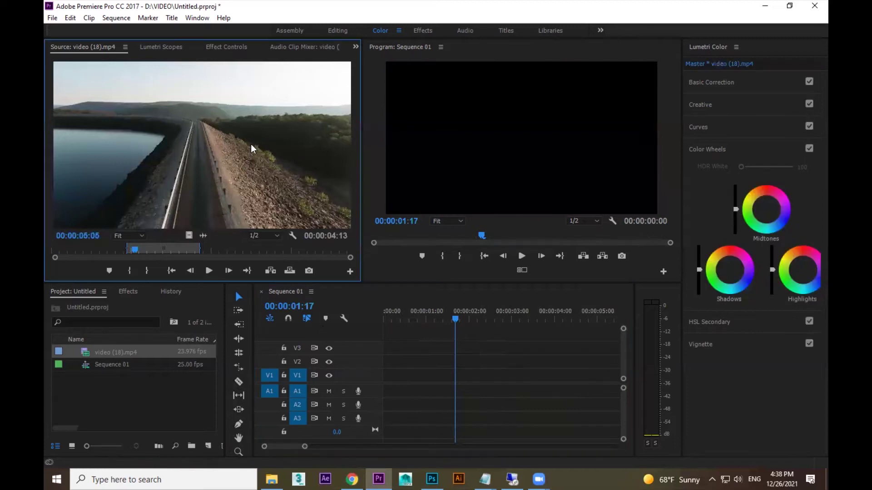
Try placing the marked range of video (18).mp4 on tracks V1 and A1 with existing sequence settings, scrub through it and delete it
left_click_drag(251, 143, 391, 386)
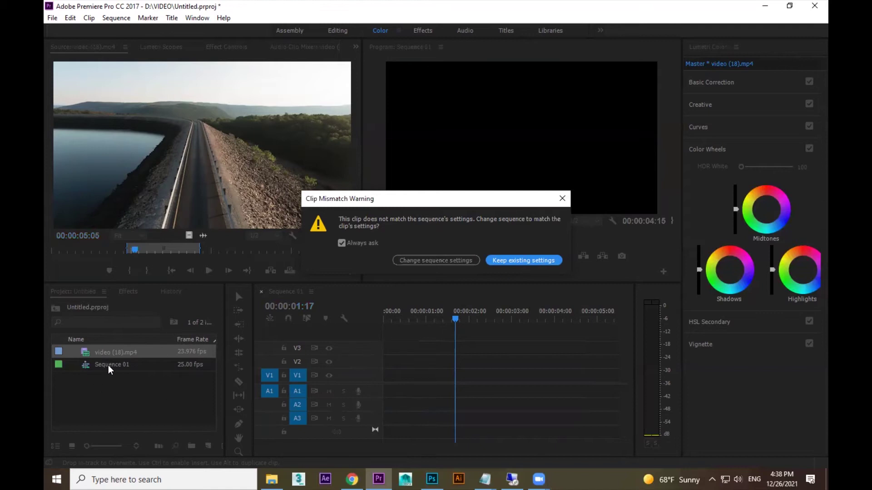
left_click(515, 261)
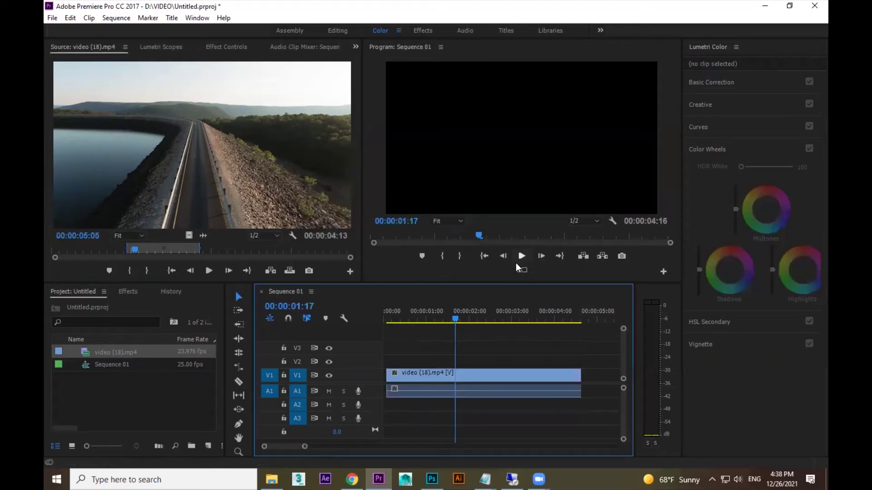
left_click_drag(472, 318, 489, 328)
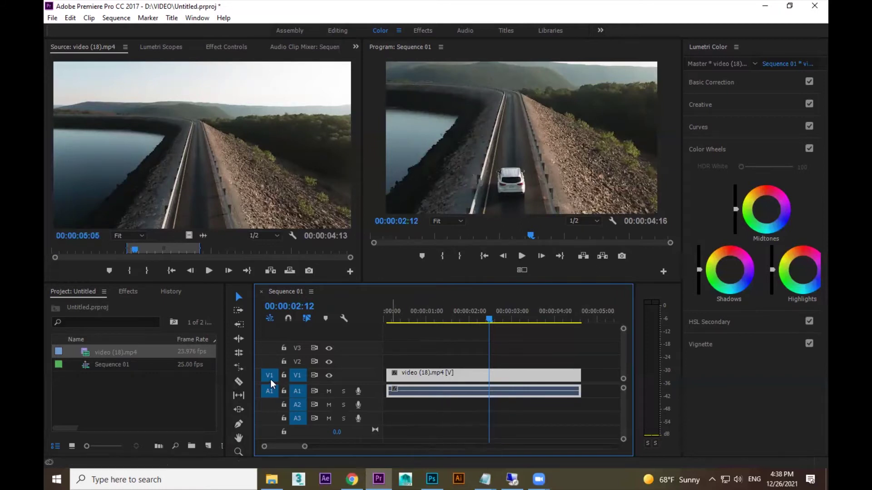
key("Delete")
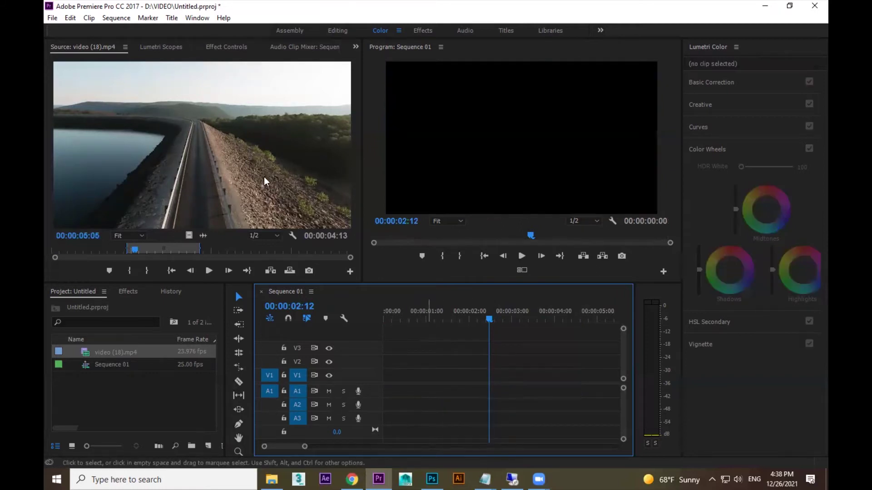
Try placing the marked source range on tracks V2 and A2 of Sequence 01, and delete it
left_click(211, 130)
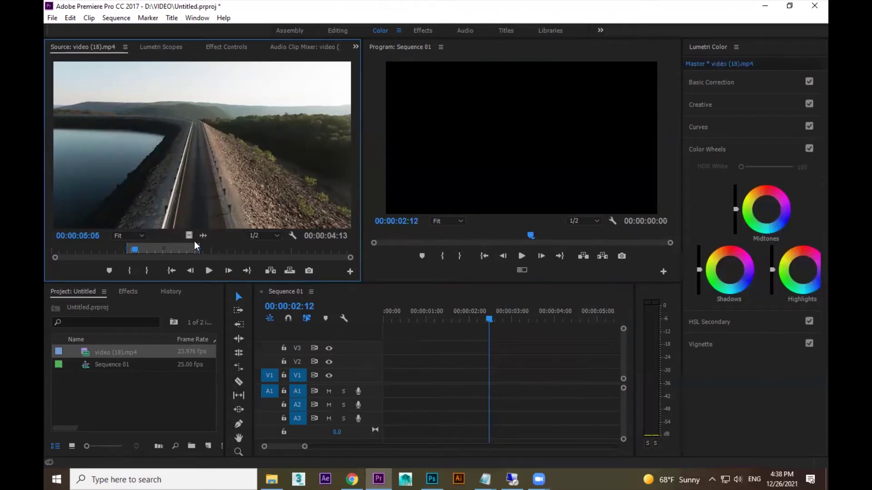
left_click_drag(282, 133, 398, 363)
left_click(562, 198)
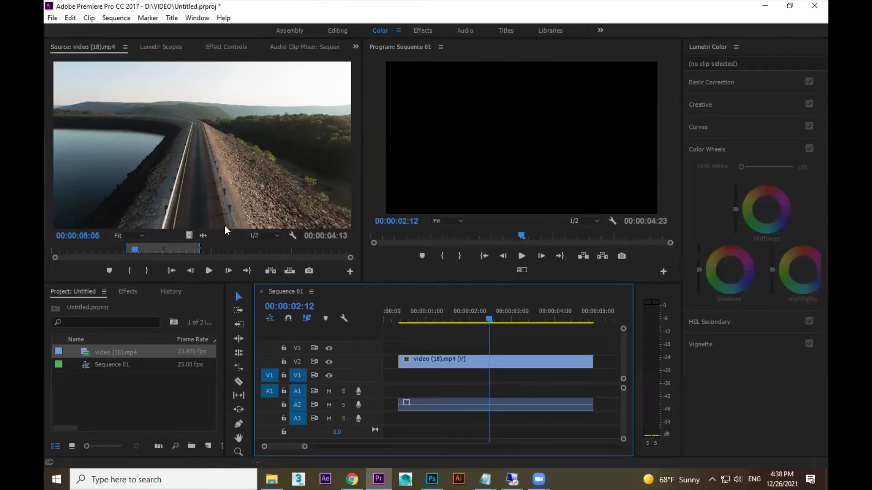
left_click_drag(189, 236, 502, 395)
key("Delete")
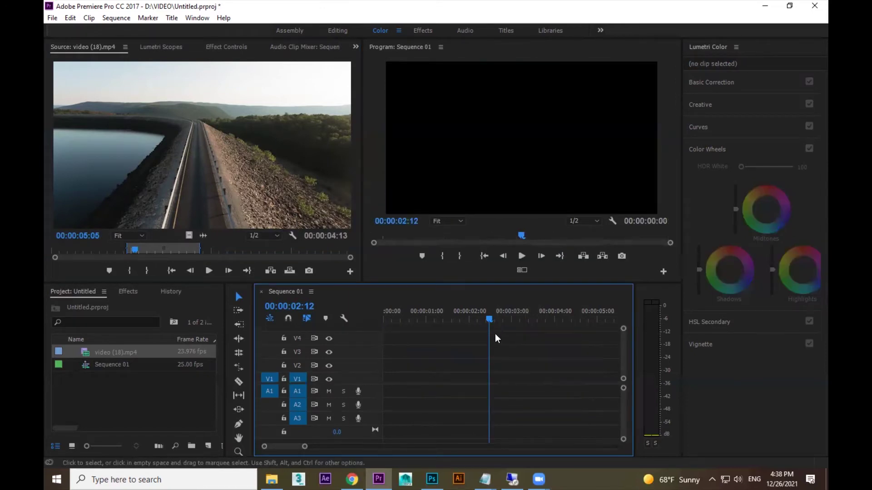
Try placing only the video of the marked range on track V2 and delete it from the timeline
left_click_drag(191, 237, 467, 409)
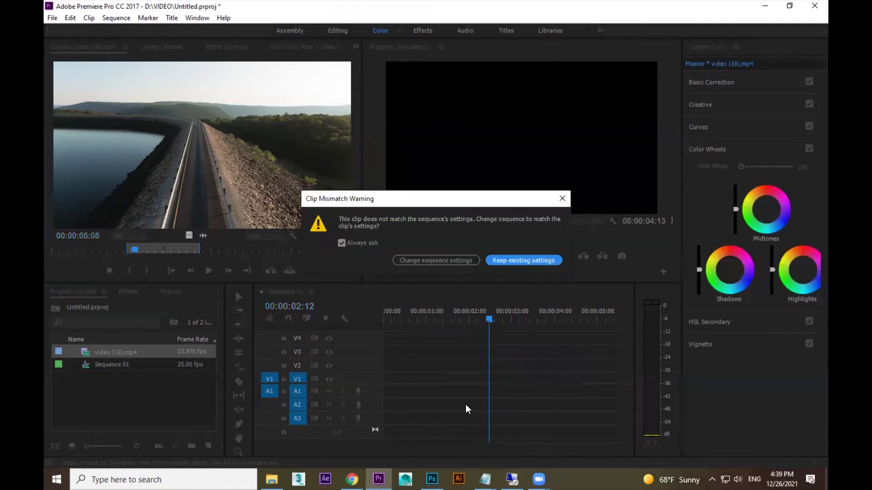
left_click(562, 199)
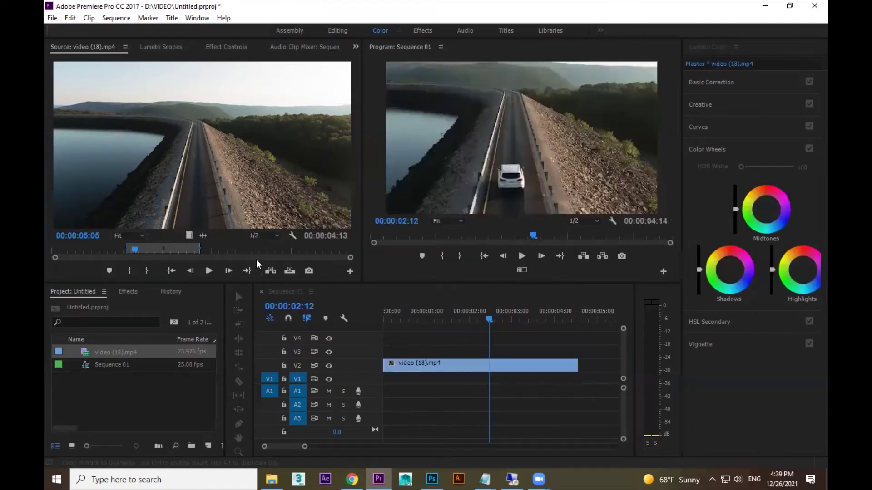
left_click_drag(289, 267, 510, 355)
left_click(495, 365)
key("Delete")
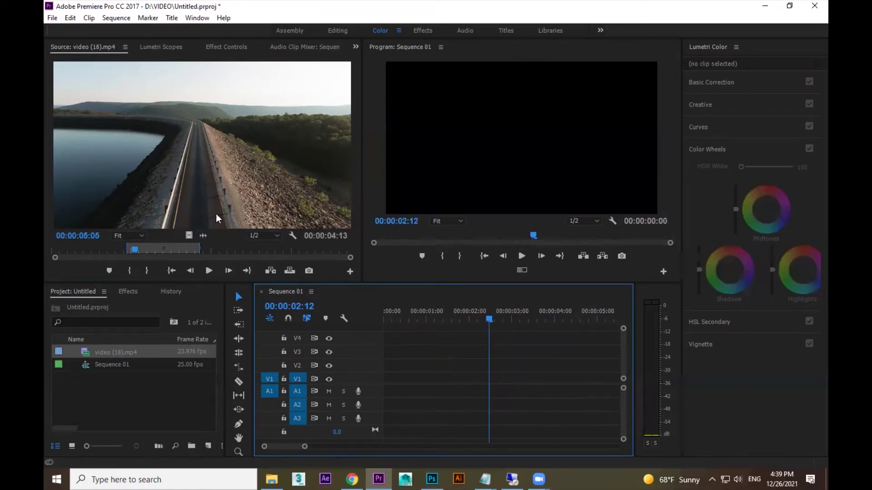
Try adding the marked range with both video and audio, keeping the existing sequence settings, and undo it
left_click_drag(267, 143, 375, 390)
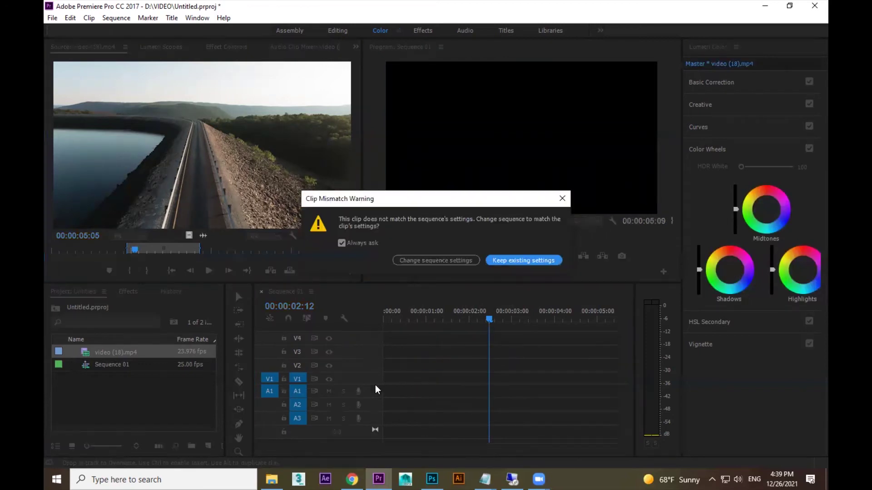
left_click(527, 262)
key("ctrl+z")
Turn off source patching for A1 and try placing the marked range as video only on track V1, undoing each attempt
left_click(269, 391)
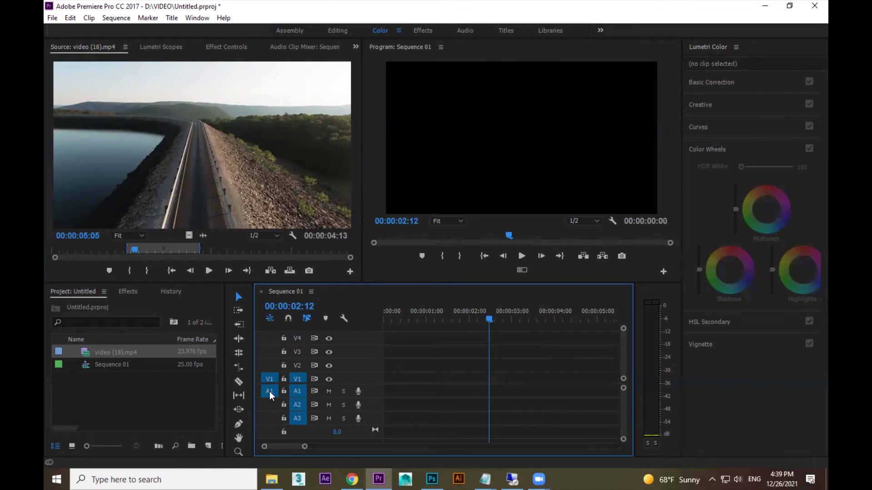
left_click_drag(263, 147, 435, 372)
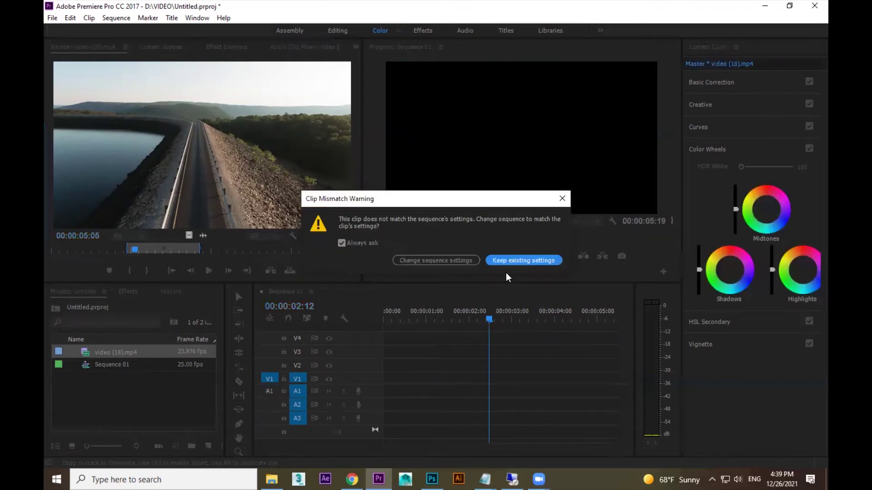
left_click(520, 259)
key("ctrl+z")
left_click_drag(340, 227, 436, 391)
left_click(561, 198)
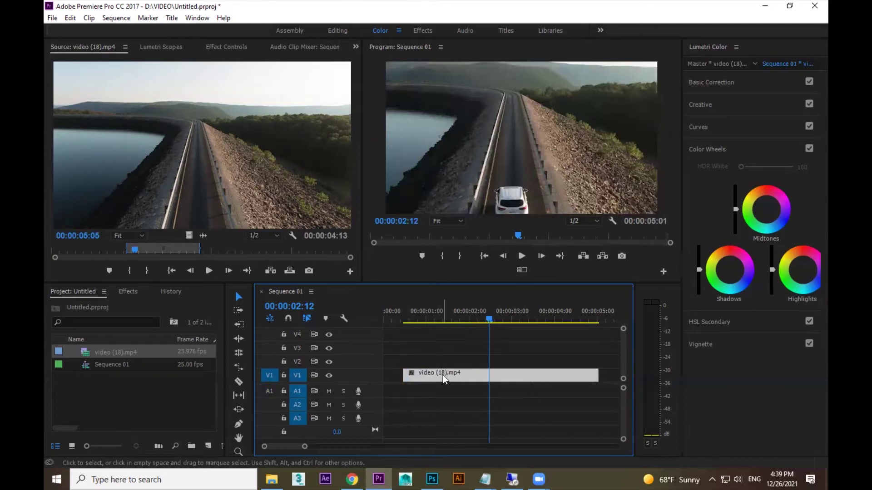
key("ctrl+z")
Try placing the video-only range on track V1 about one second into the sequence, and delete it
left_click_drag(332, 197, 426, 380)
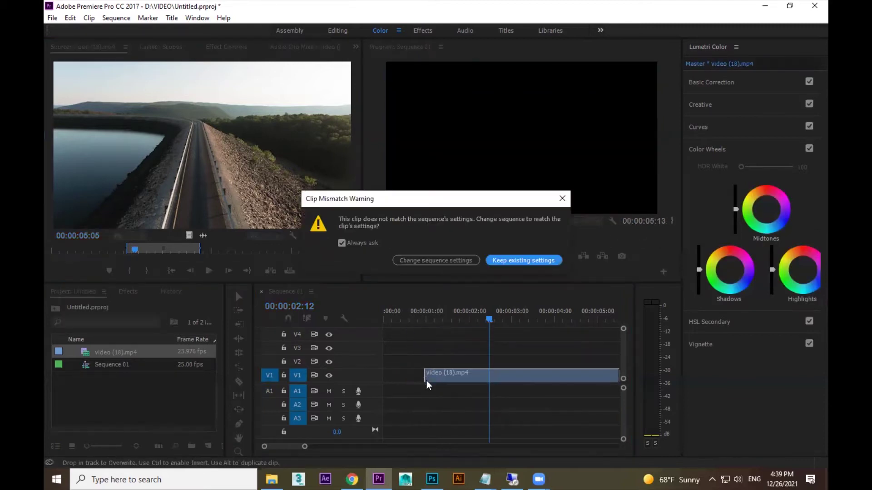
left_click(562, 200)
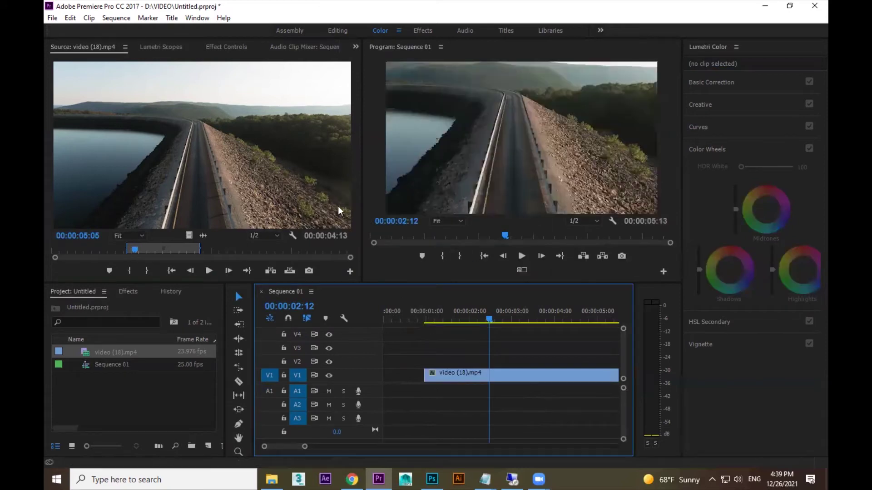
left_click(466, 367)
key("Delete")
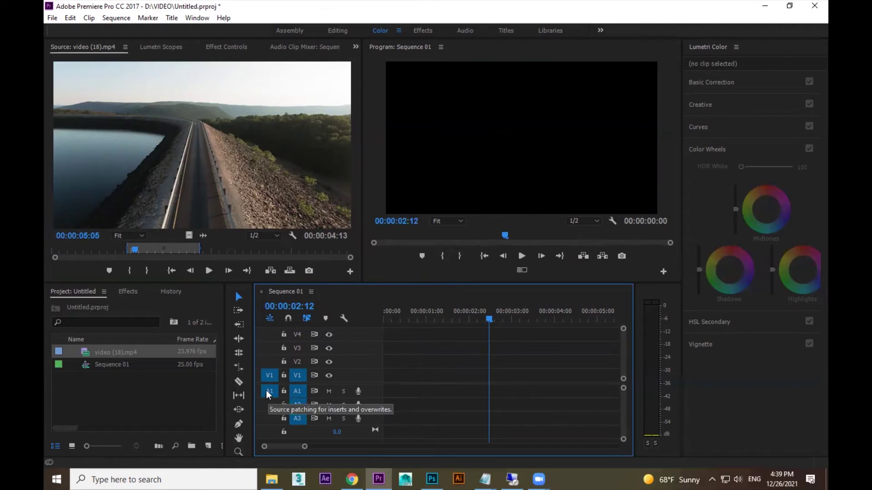
Try placing only the marked range's audio on track A1 with A1 source patching on and V1 off, and delete it
left_click(266, 391)
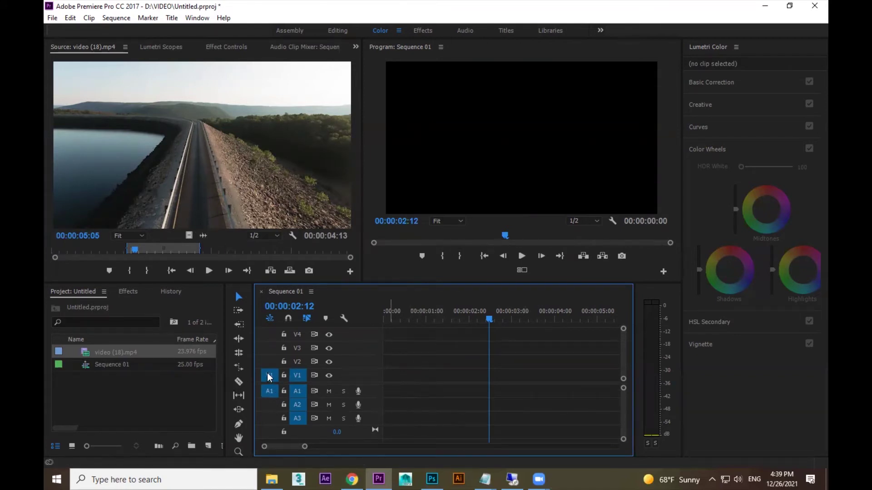
left_click_drag(269, 171, 397, 392)
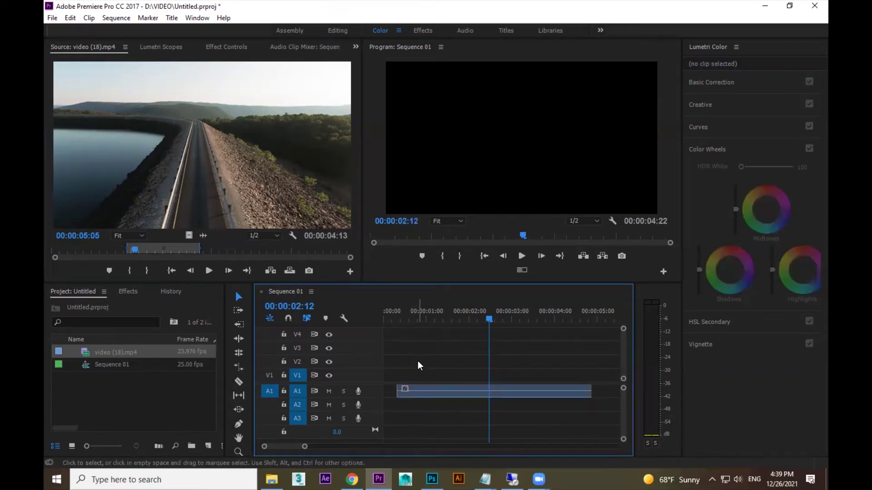
left_click(426, 391)
key("Delete")
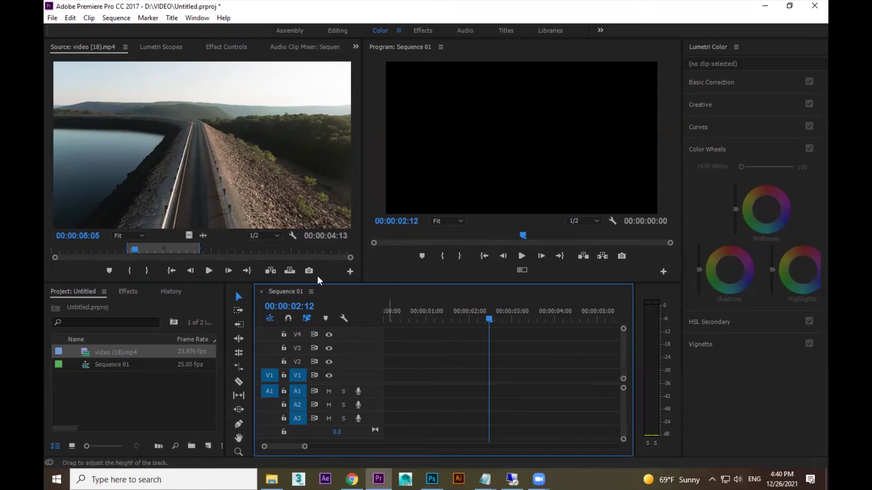
Place the marked range of video (18).mp4 on V1 and A1 near the sequence start, keeping existing settings, and play it
left_click_drag(314, 182, 392, 373)
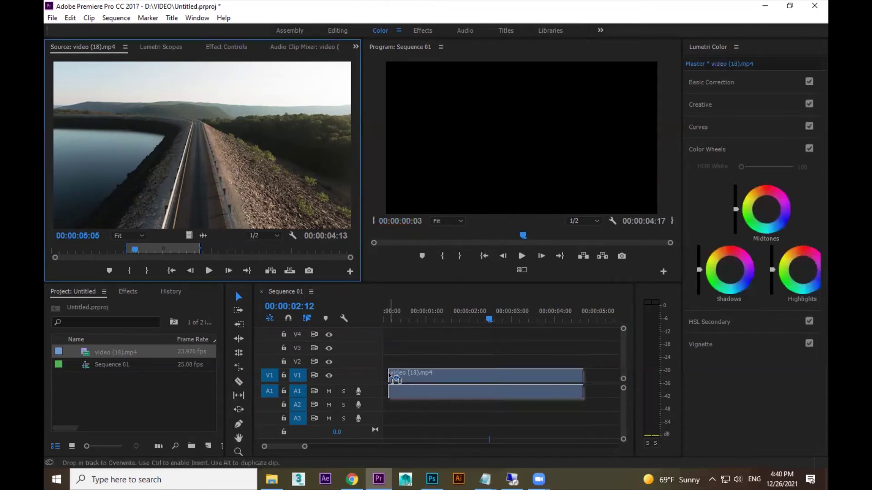
left_click(529, 261)
left_click_drag(491, 319, 423, 322)
left_click_drag(529, 322, 390, 320)
key("space")
key("space")
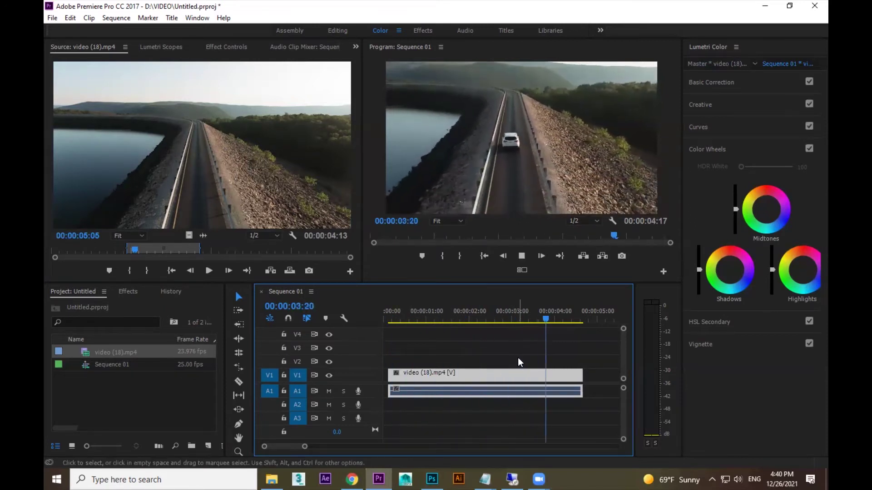
Move the clip to 00:00:00:00 in Sequence 01, play it back and return the playhead to the start
key("space")
left_click_drag(503, 375, 483, 373)
key("Home")
key("space")
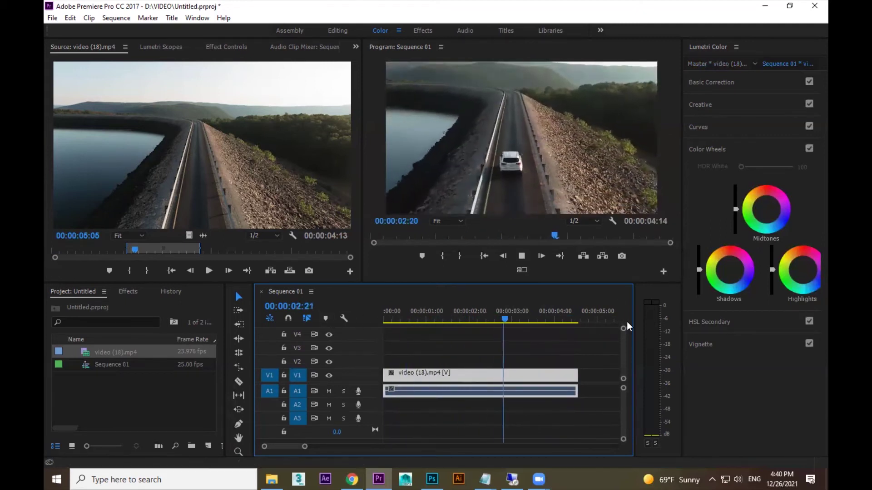
key("space")
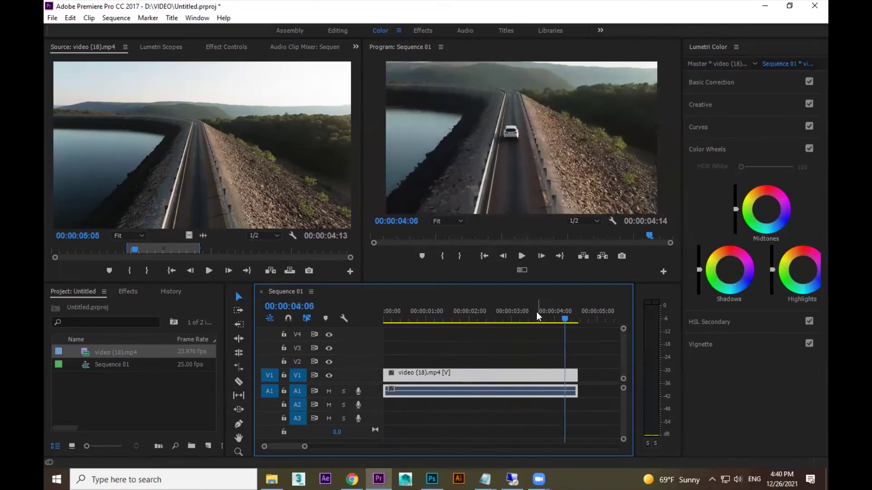
left_click_drag(536, 312, 383, 323)
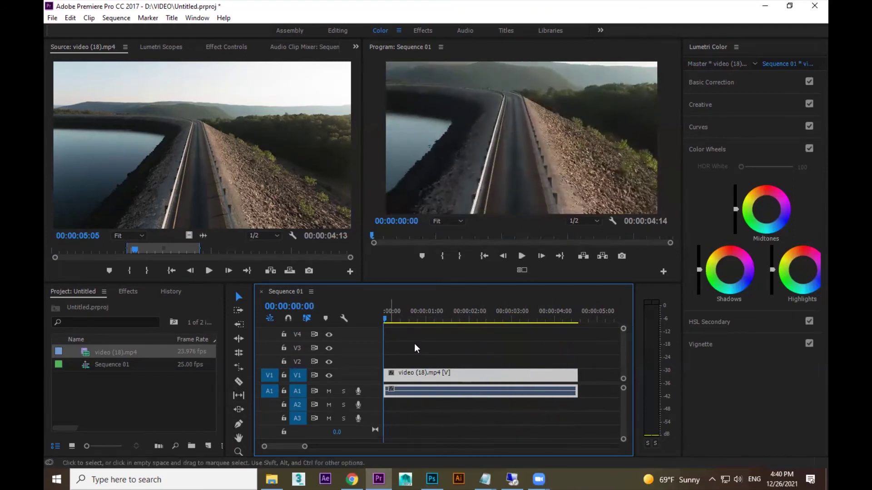
Try applying the default Cross Dissolve to both ends of the selected clip, preview it and undo it
left_click_drag(503, 336, 464, 394)
key("ctrl+d")
key("space")
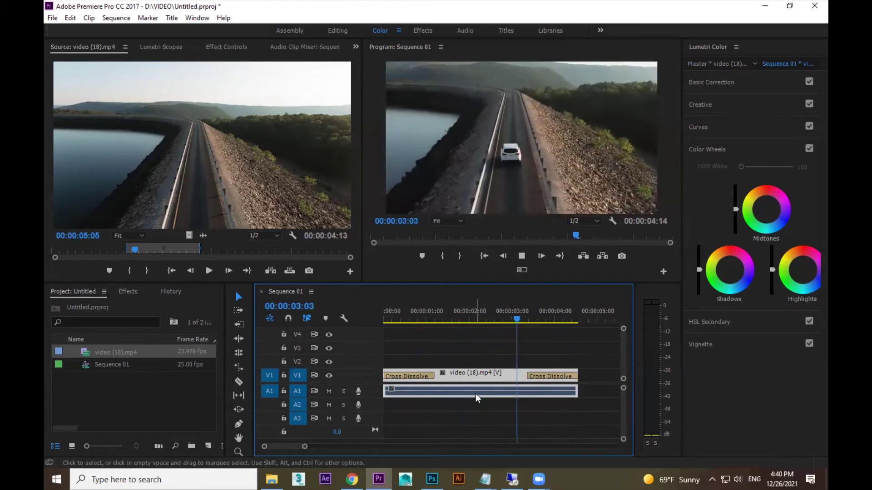
key("space")
key("ctrl+z")
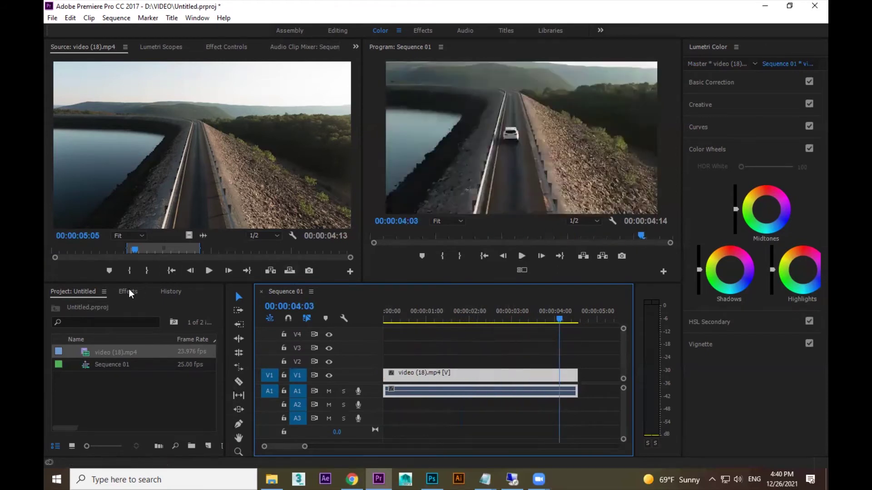
Apply the Cross Dissolve video transition to the start of the clip on V1 and preview the fade-in
left_click(129, 292)
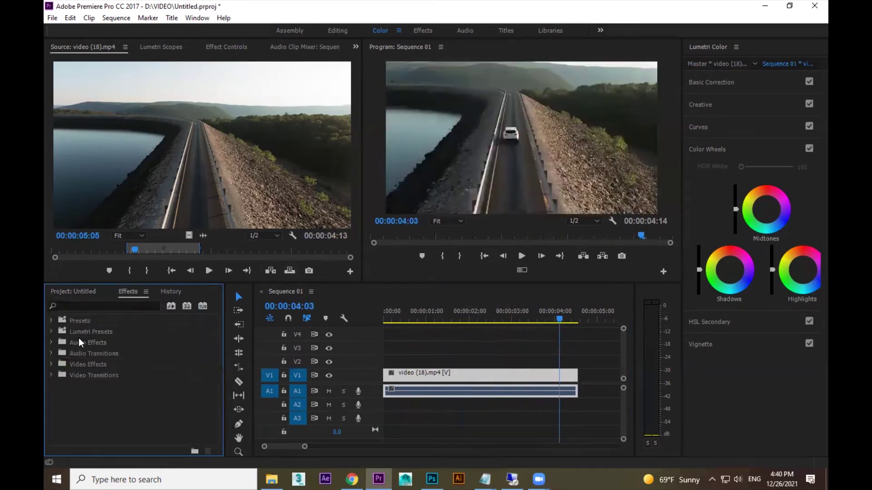
left_click(51, 376)
left_click(57, 397)
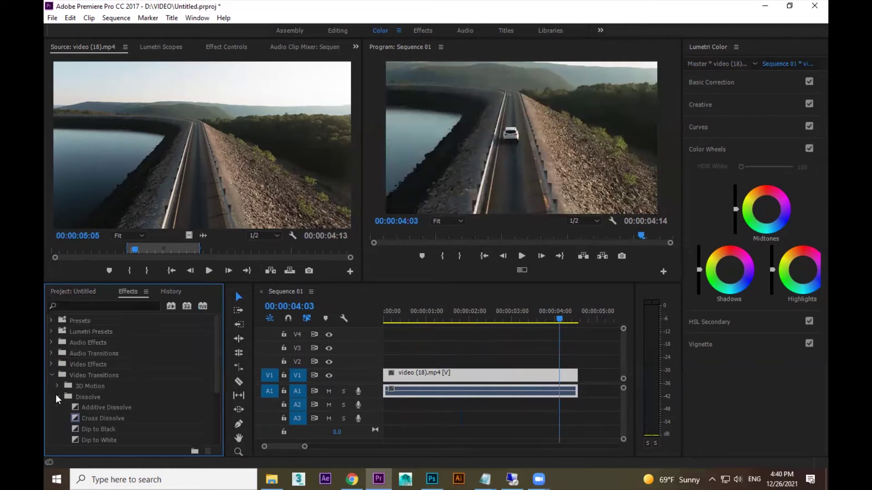
left_click_drag(83, 418, 388, 375)
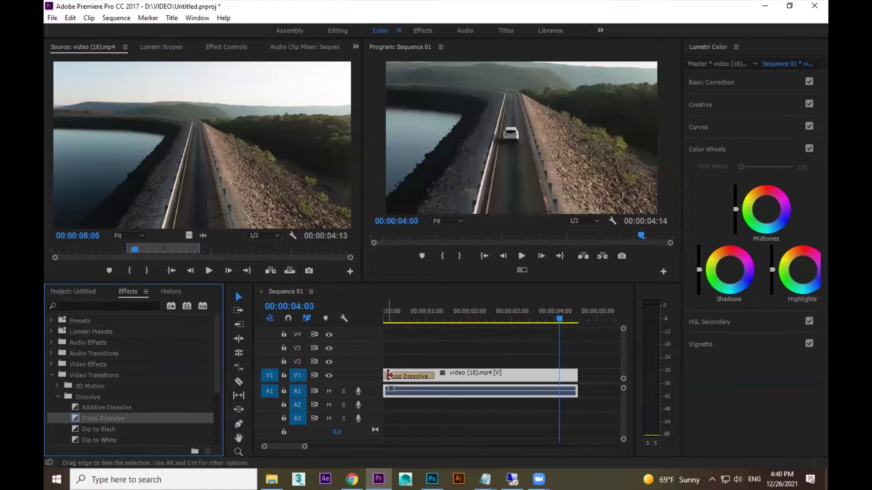
left_click_drag(397, 318, 372, 318)
key("space")
key("space")
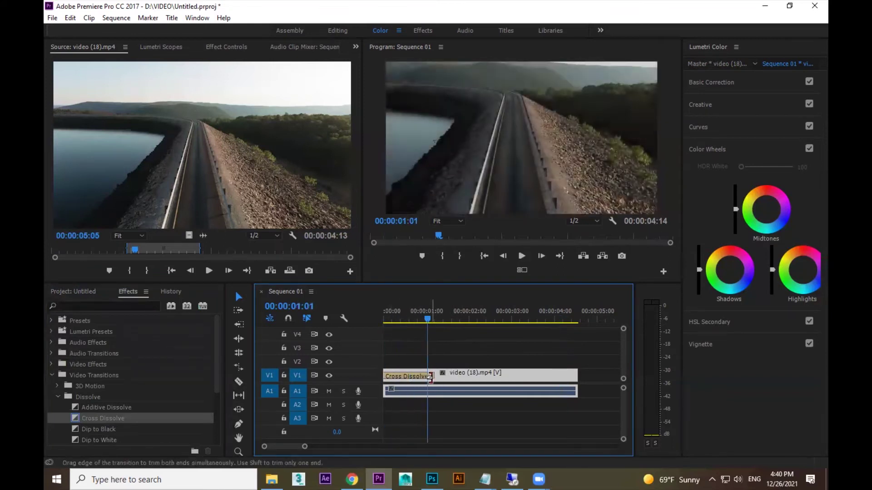
Shorten the Cross Dissolve at the clip's start to a few frames and play the sequence from the beginning
left_click_drag(430, 377, 392, 374)
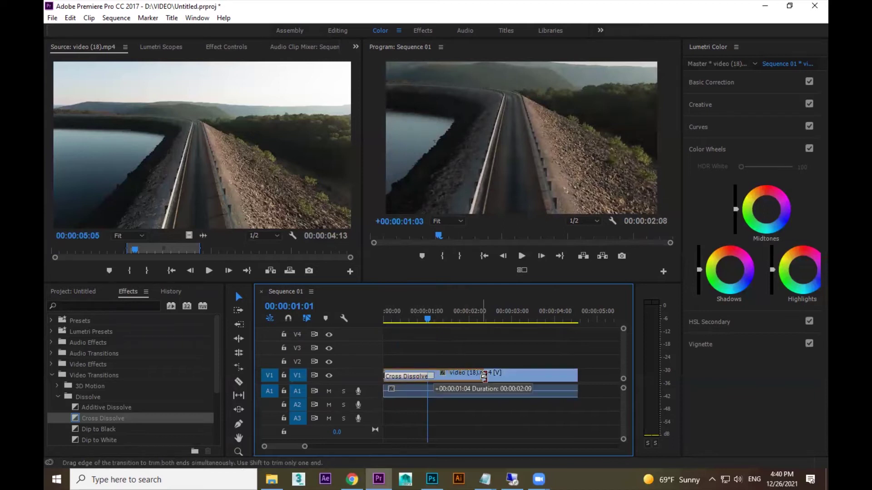
key("space")
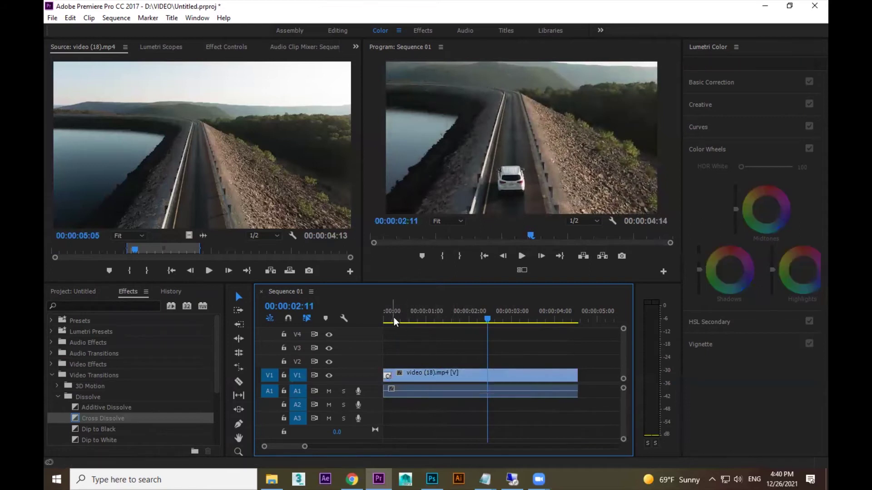
key("Home")
key("space")
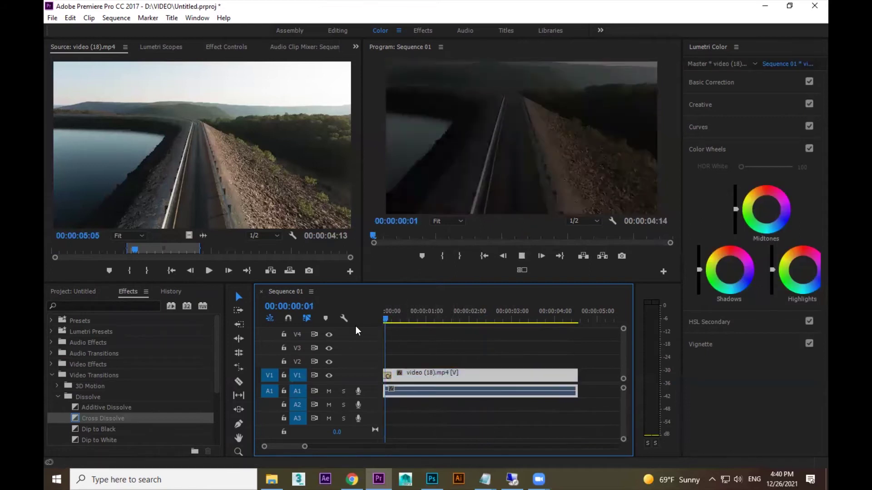
key("space")
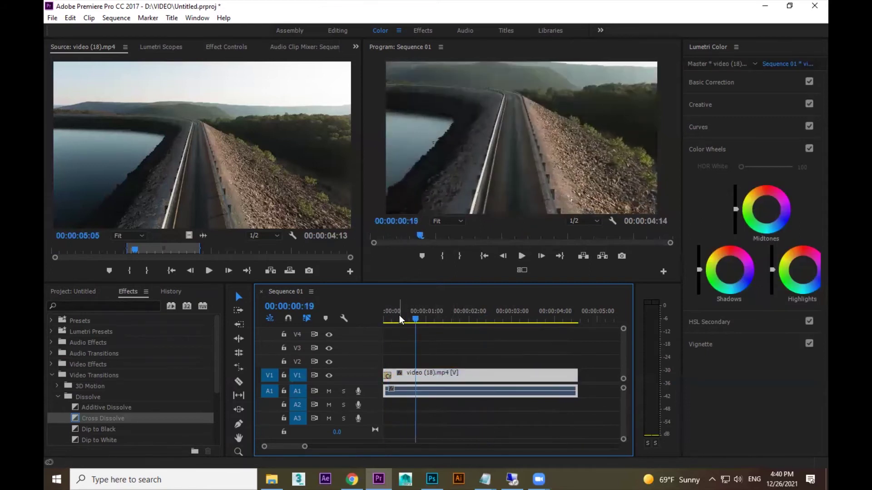
Delete the Cross Dissolve at the start of the V1 clip and turn off keyframing for the clip's Opacity
left_click_drag(392, 376, 429, 376)
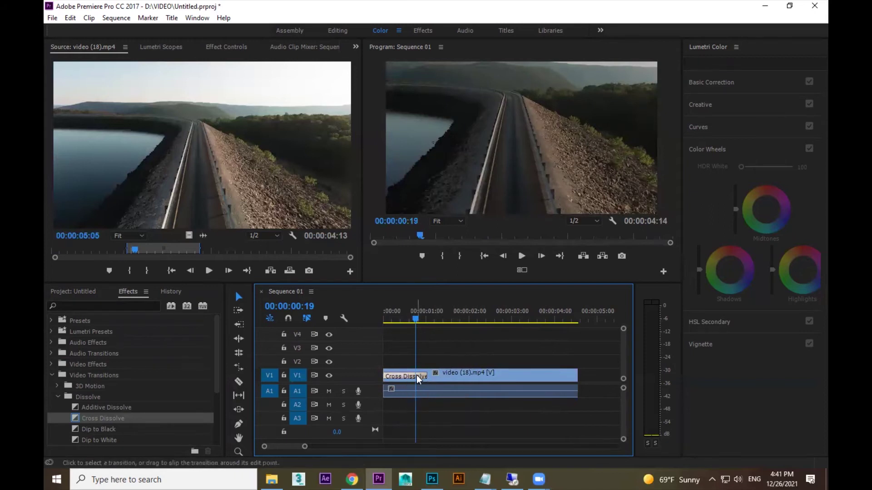
key("Delete")
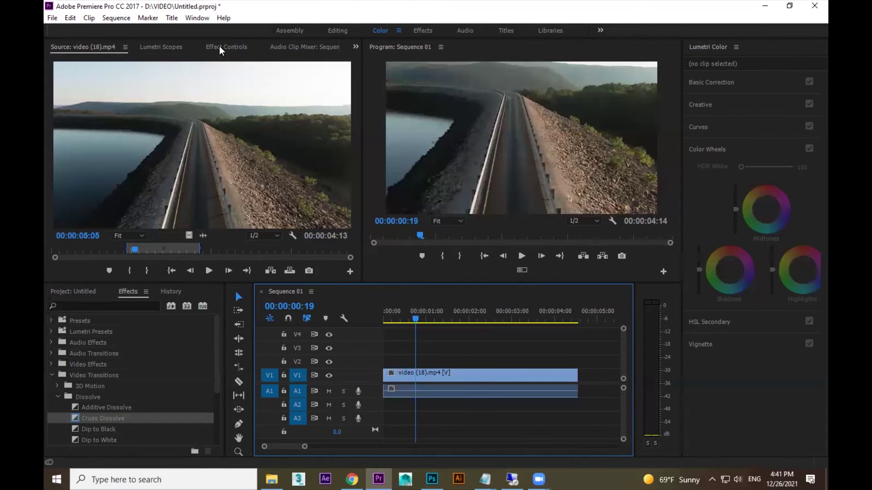
left_click(220, 47)
left_click(430, 376)
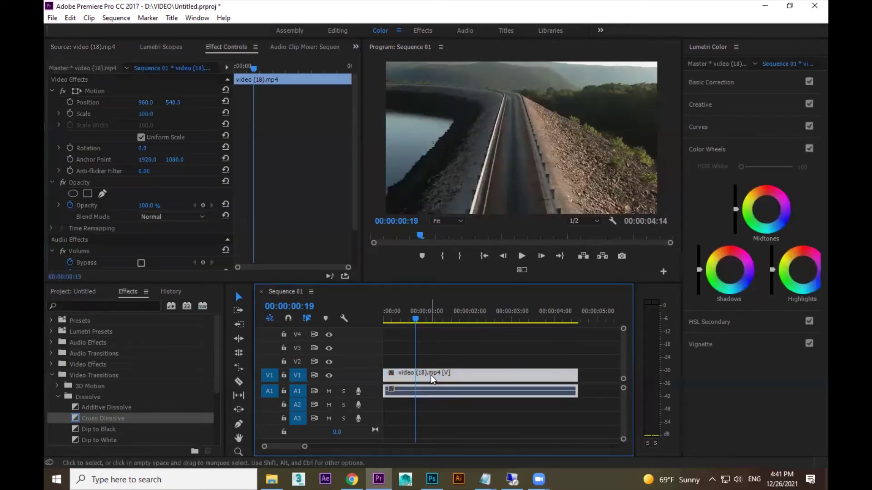
left_click(71, 206)
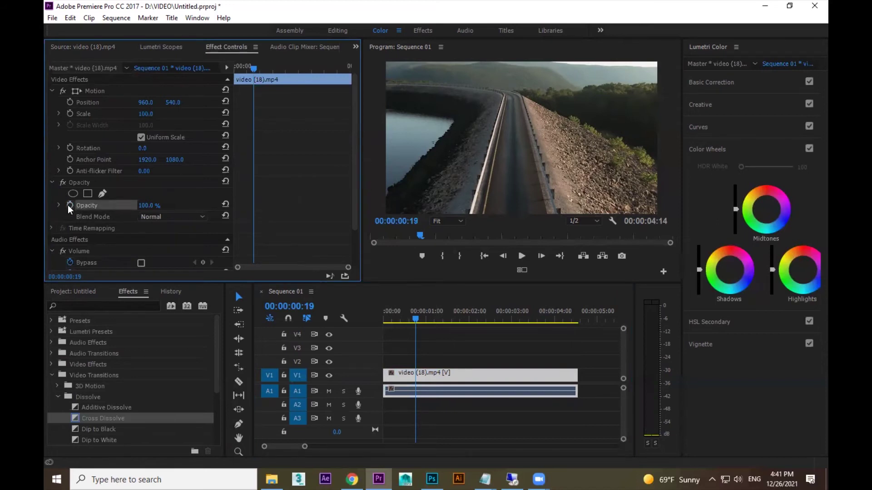
Set the clip's Opacity to 0% with the playhead at 00:00:00:00 and play the sequence to check it
left_click_drag(253, 67, 229, 70)
left_click(152, 203)
type("0")
key("Return")
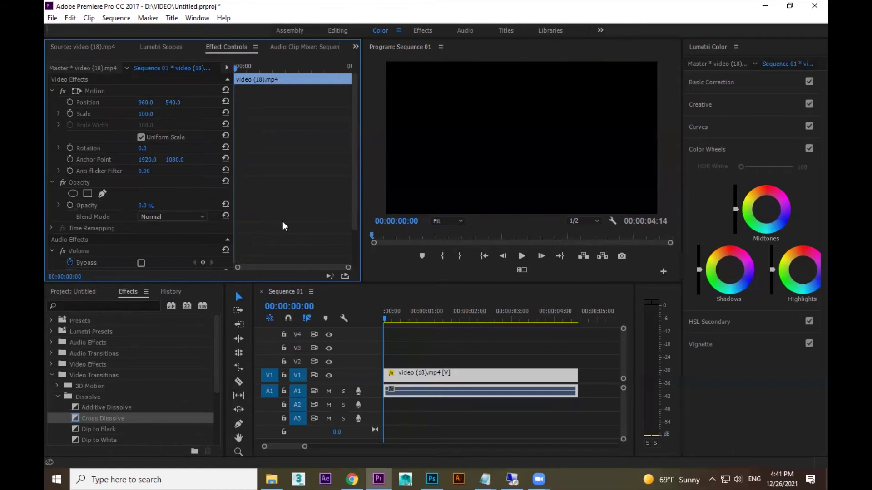
key("space")
key("space")
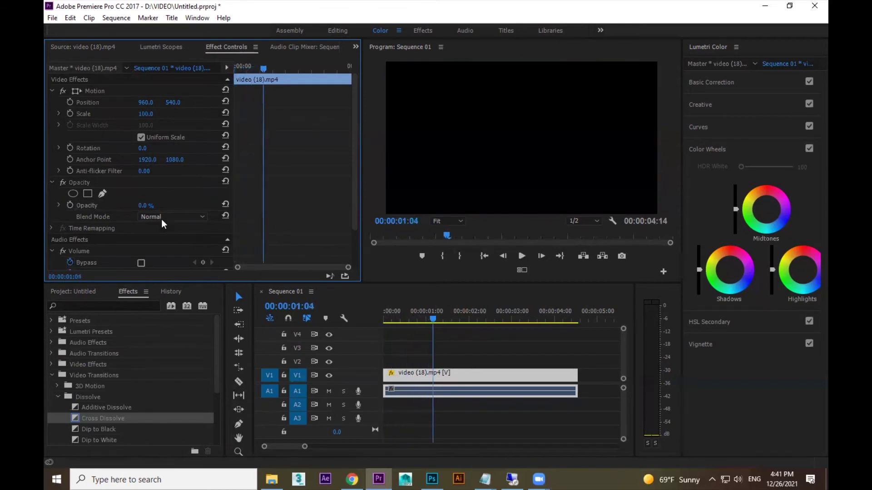
Keyframe a fade-in on the clip with Opacity 0% at 00:00:00:00 and 100% at 00:00:01:18, and preview it
left_click(153, 205)
left_click_drag(399, 312, 339, 323)
left_click(70, 205)
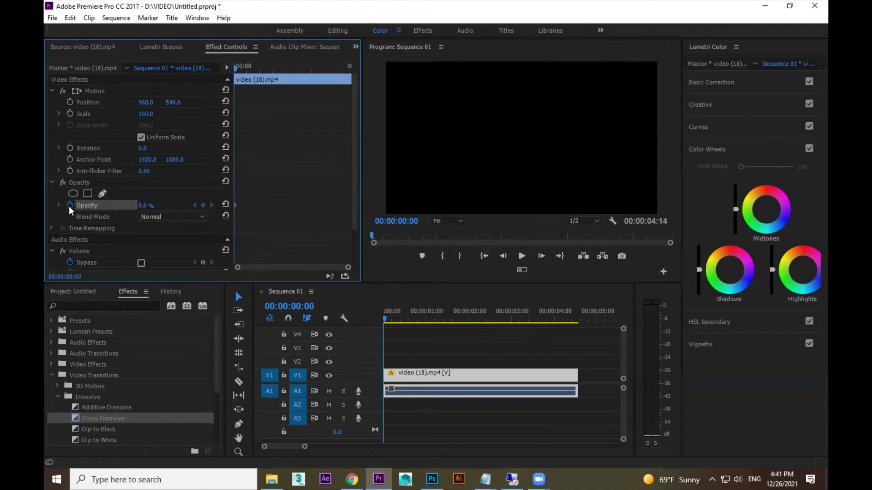
key("space")
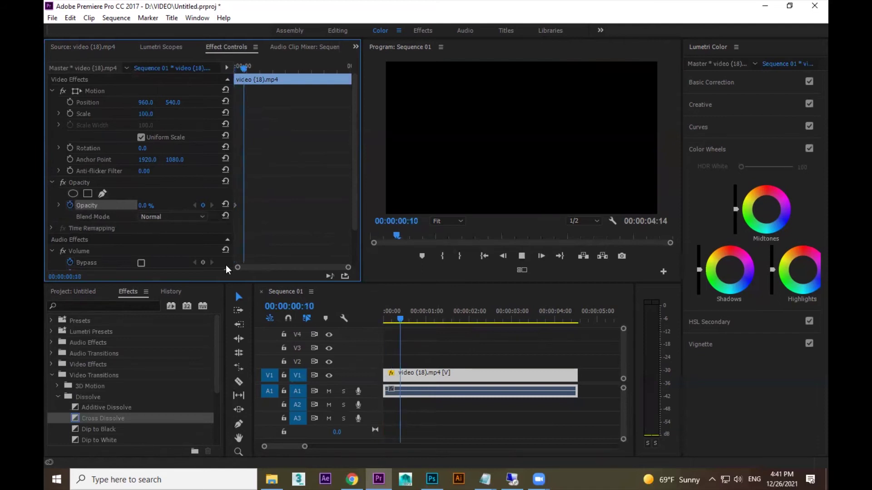
key("space")
left_click(143, 205)
type("100")
key("Return")
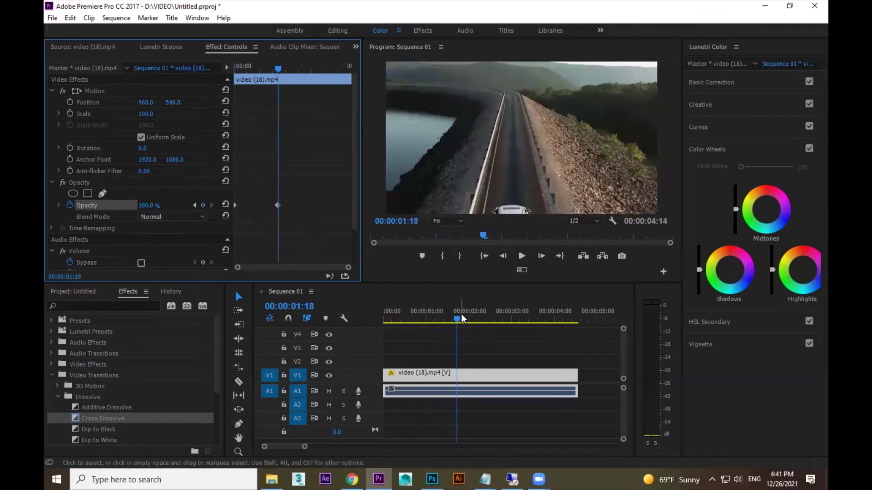
left_click_drag(461, 314, 307, 323)
key("space")
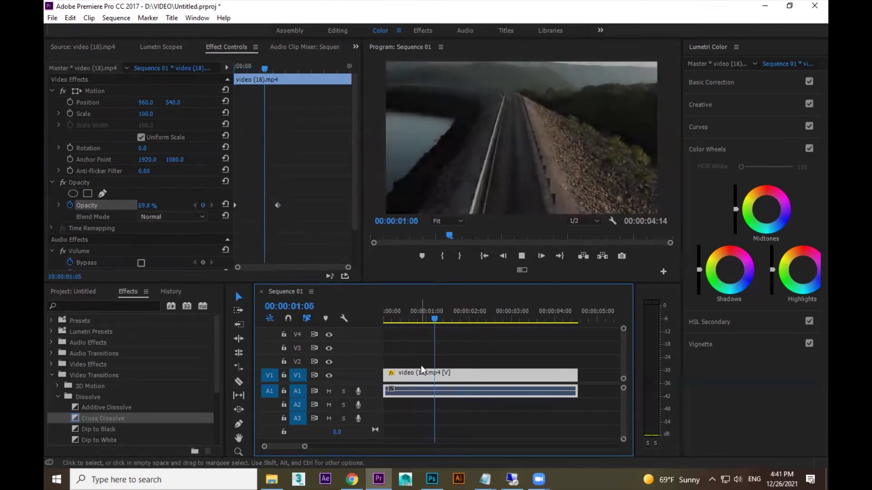
key("space")
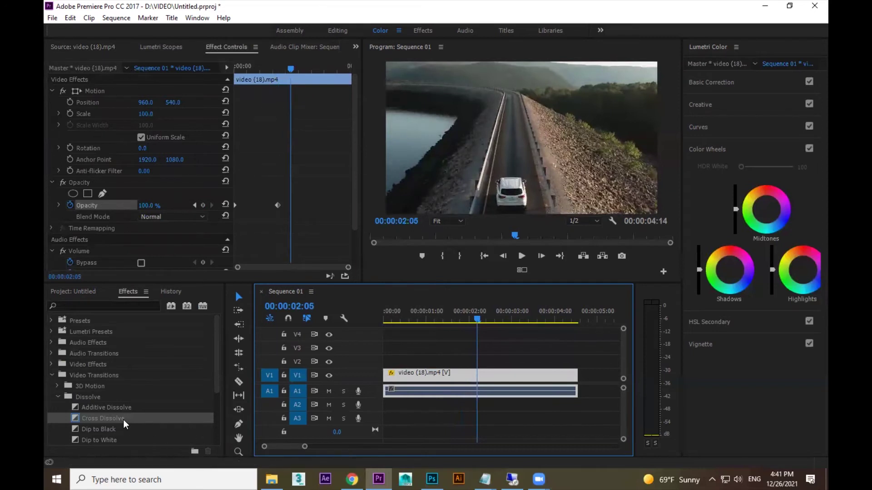
Clear the fade-in keyframes and start Opacity keyframing on the clip with 100% at 00:00:02:03
left_click_drag(123, 420, 395, 374)
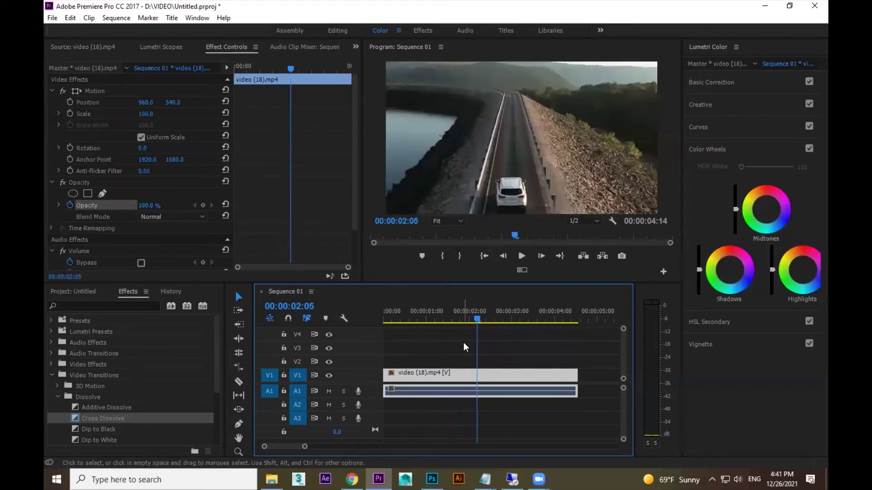
left_click_drag(454, 318, 473, 319)
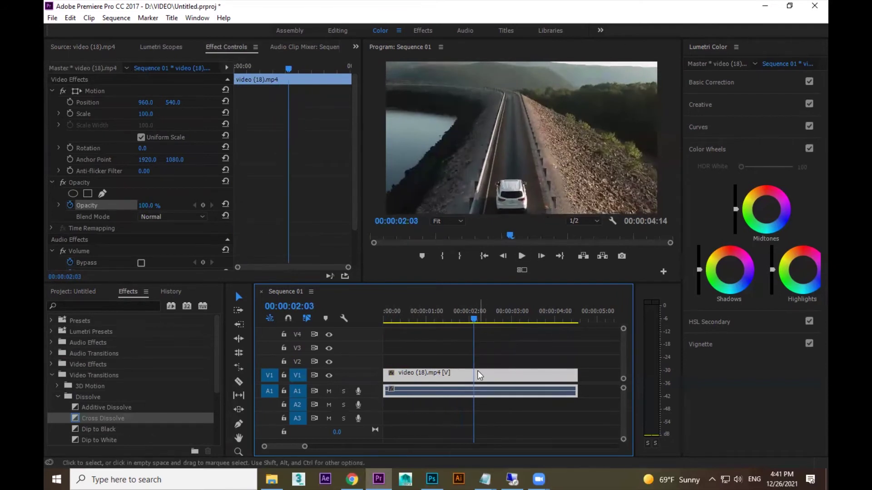
left_click(71, 206)
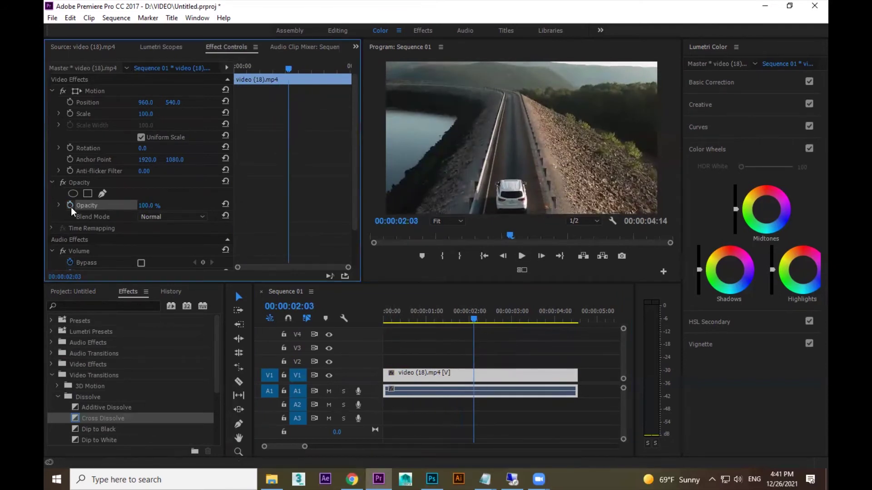
key("space")
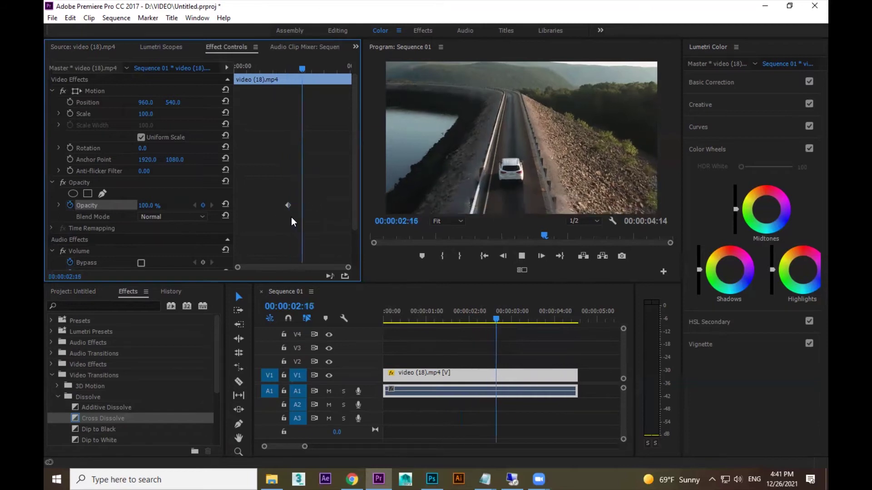
Add an Opacity keyframe at 00:00:03:08 and set it to 0% for a fade-out
left_click(203, 206)
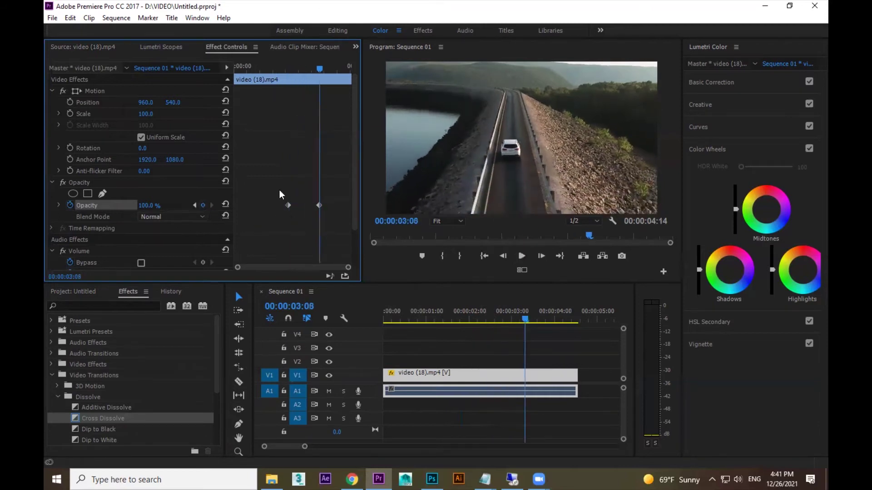
left_click_drag(301, 66, 307, 66)
left_click(152, 205)
type("0")
key("Return")
Preview the fade-out and move the 0% Opacity keyframe to just before 00:00:03:00 to speed it up
left_click(459, 316)
key("space")
key("space")
mouse_move(321, 206)
left_mouse_down()
mouse_move(332, 207)
mouse_move(302, 212)
mouse_move(311, 206)
left_mouse_up()
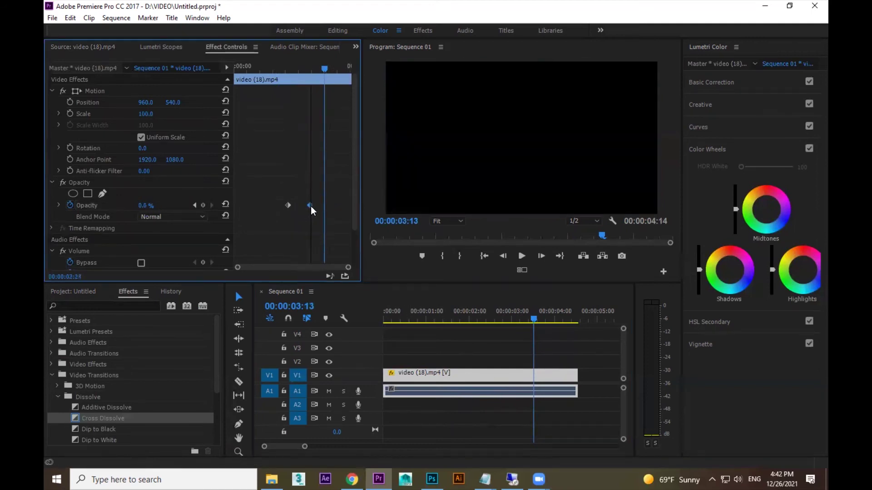
left_click(279, 63)
key("space")
key("space")
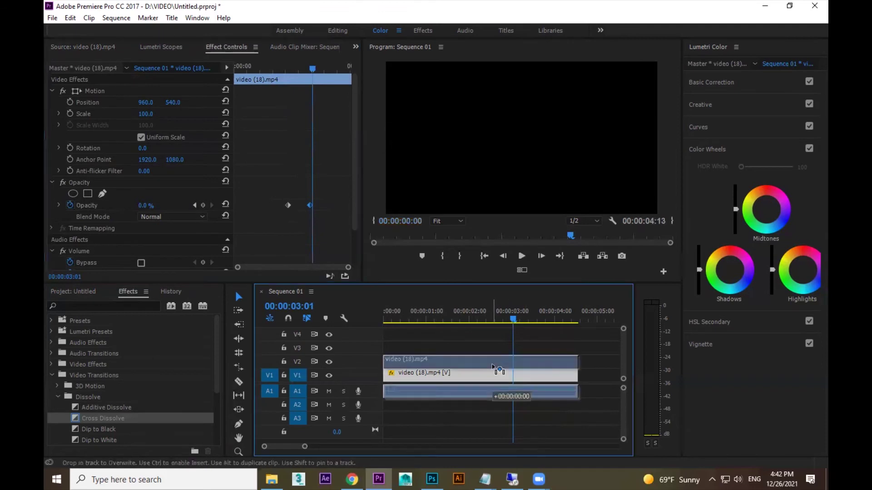
Move video (18).mp4 to V2 and place pexels-taryn-elliott-5614850.mp4 beneath it on V1, starting at about 00:00:00:15
left_click(765, 6)
left_click_drag(343, 141, 495, 375)
left_click_drag(513, 327, 462, 318)
left_click_drag(519, 377, 440, 376)
Preview the fade into the lower clip and move the 0% Opacity keyframe to about 00:00:04:00 to lengthen it
left_click(407, 313)
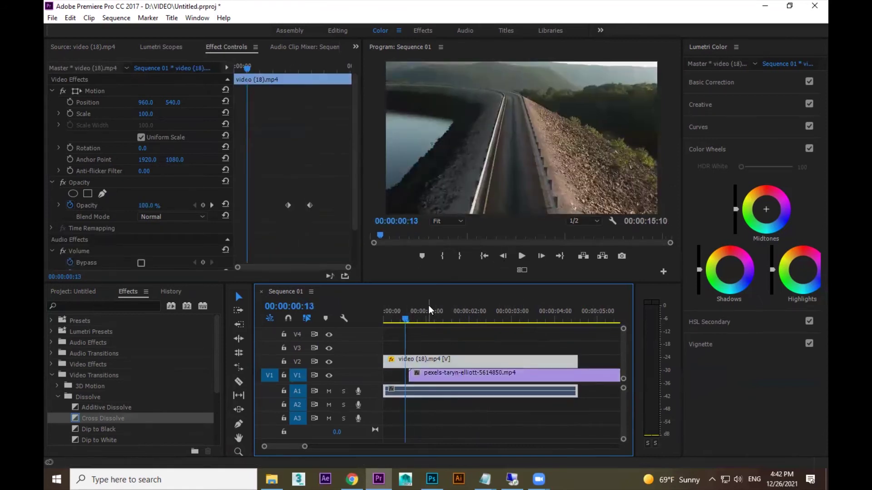
left_click(425, 318)
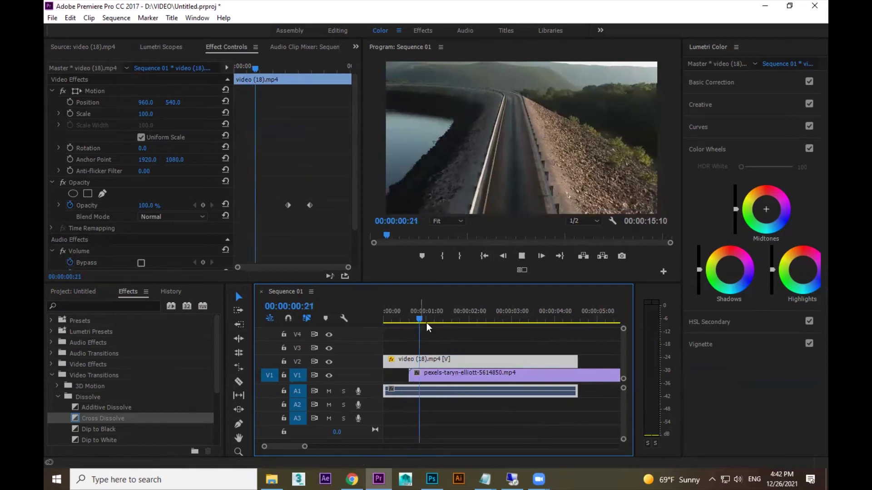
left_click(427, 355)
left_click(448, 358)
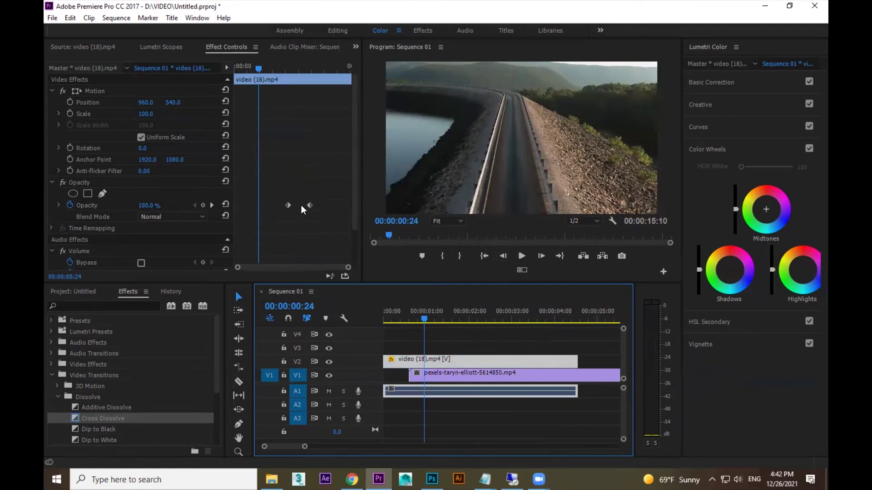
key("space")
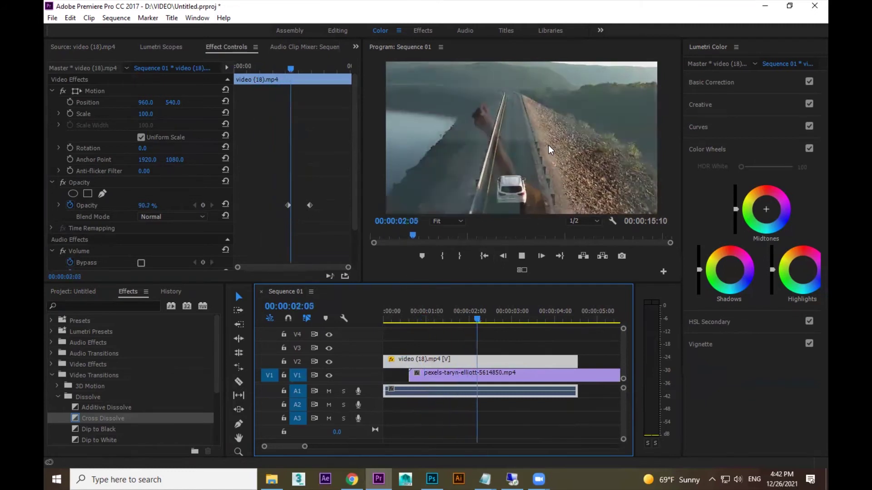
key("space")
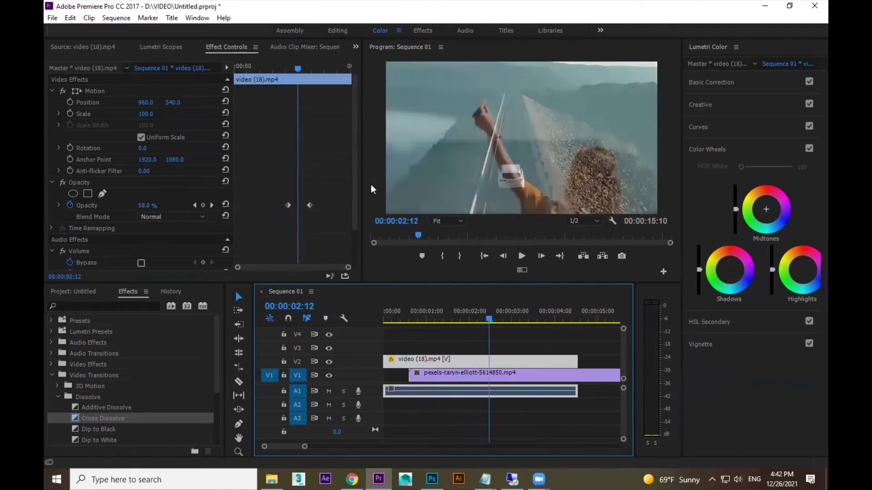
left_click_drag(309, 205, 339, 206)
key("space")
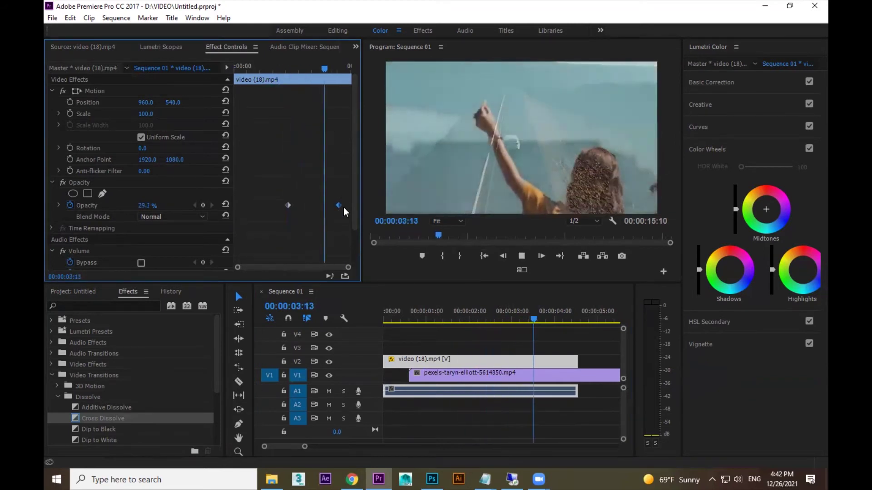
Scrub through the overlap and delete the pexels-taryn-elliott-5614850.mp4 clip from V1
left_click(518, 372)
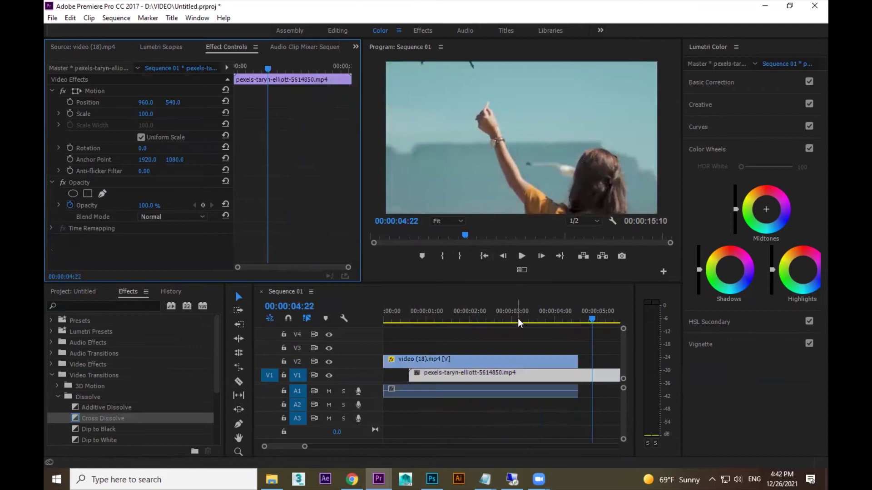
left_click(451, 321)
left_click_drag(451, 322, 515, 321)
key("Delete")
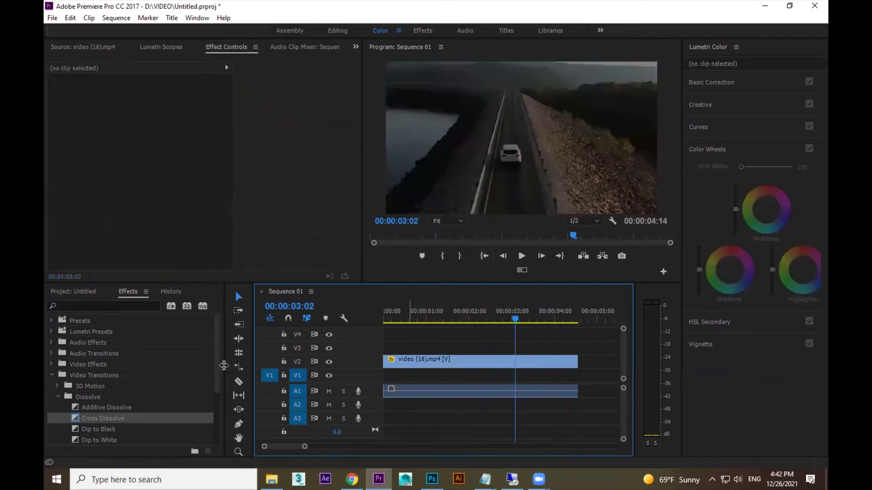
Remove all Opacity keyframes from the video (18).mp4 clip on V2 with the playhead at 00:00:02:05
left_click(454, 359)
left_click_drag(518, 318, 477, 320)
left_click(70, 206)
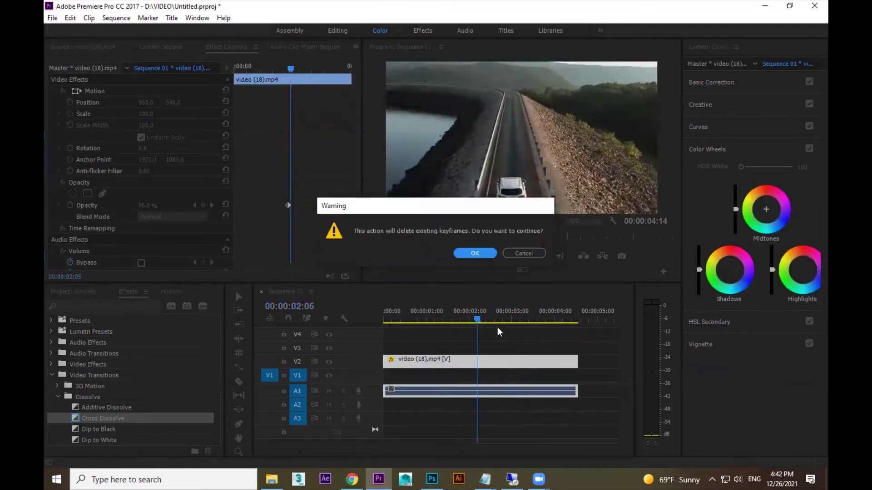
left_click(473, 253)
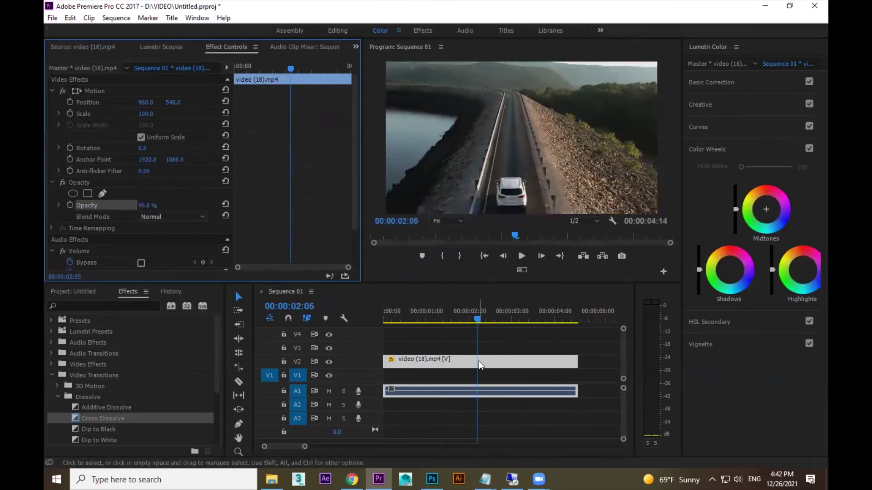
Try the default Cross Dissolve on both ends of the V2 clip, play it back and undo it
left_click(478, 360)
key("ctrl+d")
key("space")
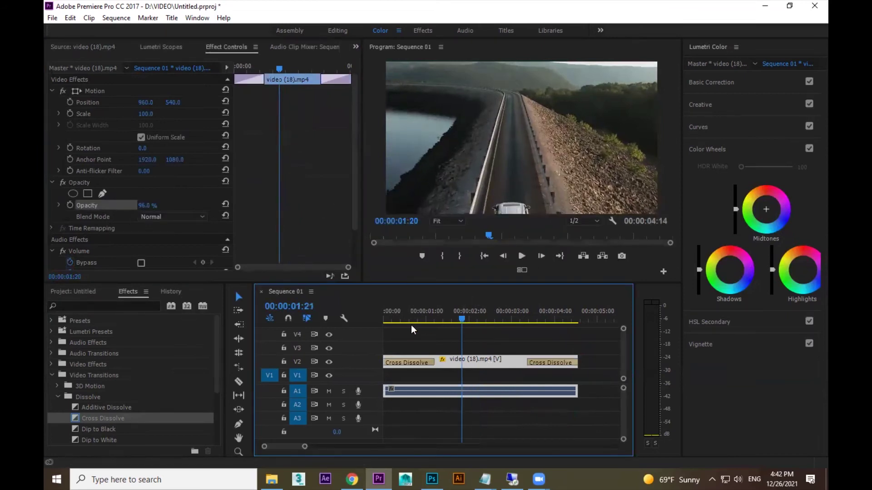
key("ctrl+z")
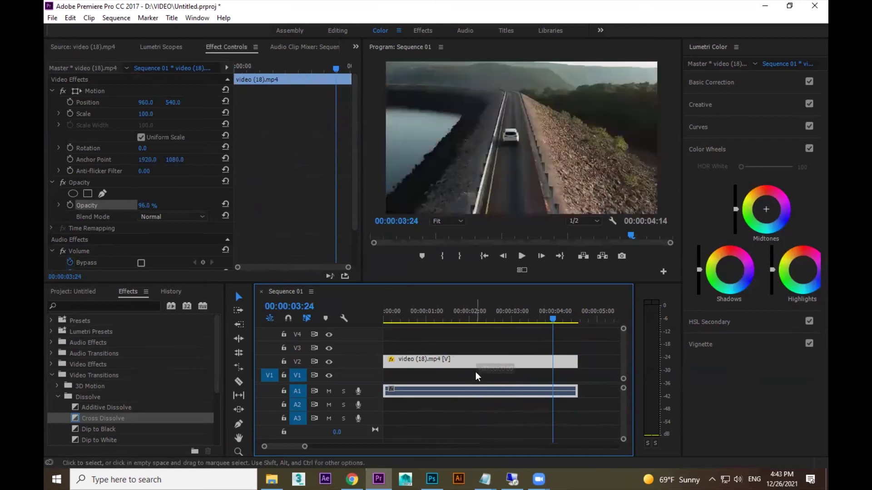
Move the video (18).mp4 clip back to V1, open it in the Source Monitor and scrub the sequence to 00:00:02:16
left_click_drag(476, 376, 475, 377)
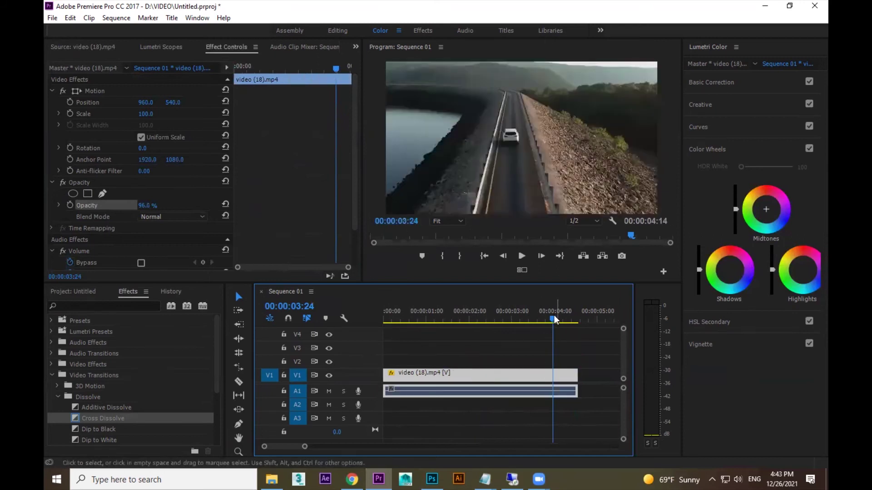
left_click_drag(554, 315, 469, 320)
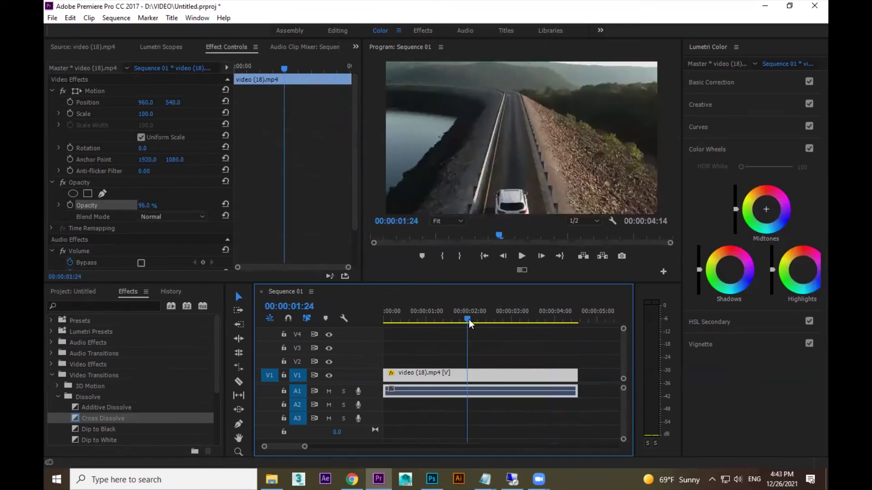
double_click(462, 380)
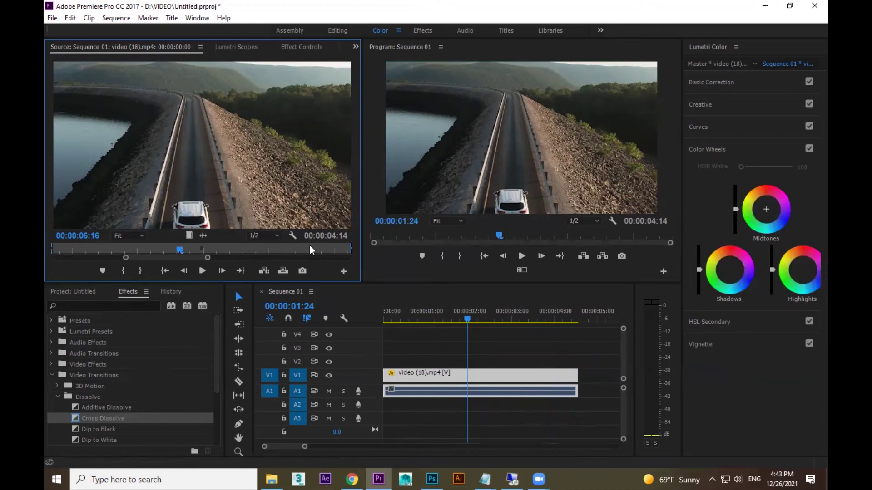
left_click_drag(451, 320, 494, 322)
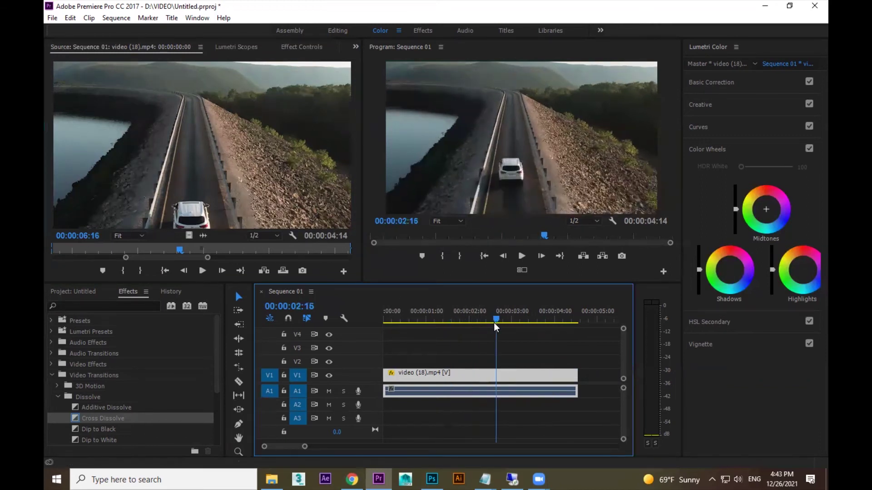
left_click_drag(527, 376, 466, 398)
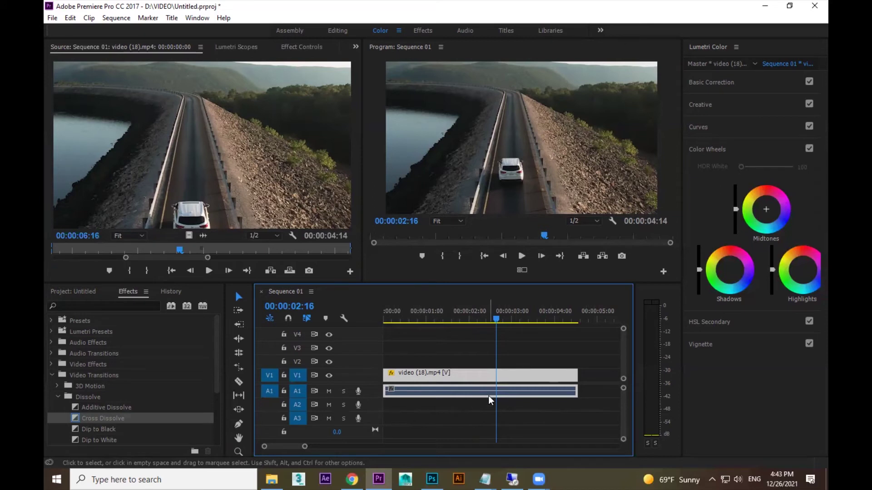
Unlink the audio from the video of the video (18).mp4 clip on V1
mouse_move(566, 379)
left_mouse_down()
mouse_move(590, 365)
mouse_move(558, 380)
left_mouse_up()
left_click(539, 359)
left_click(533, 376)
right_click(533, 377)
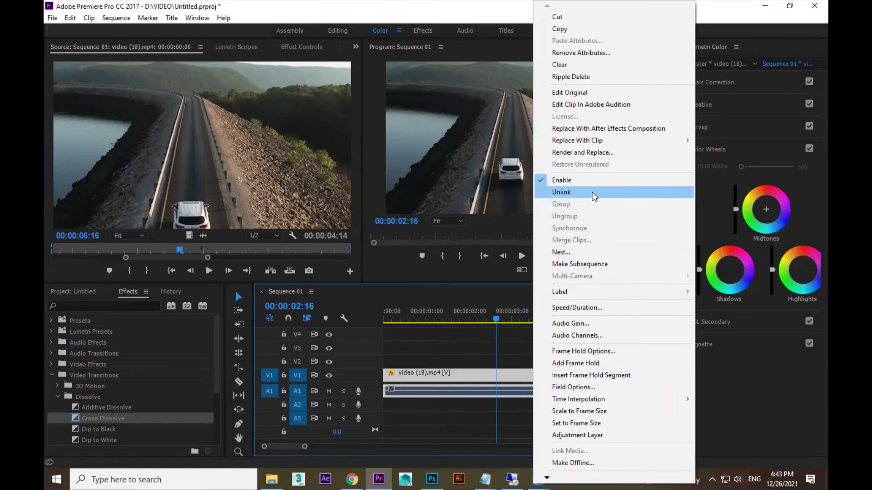
left_click(457, 348)
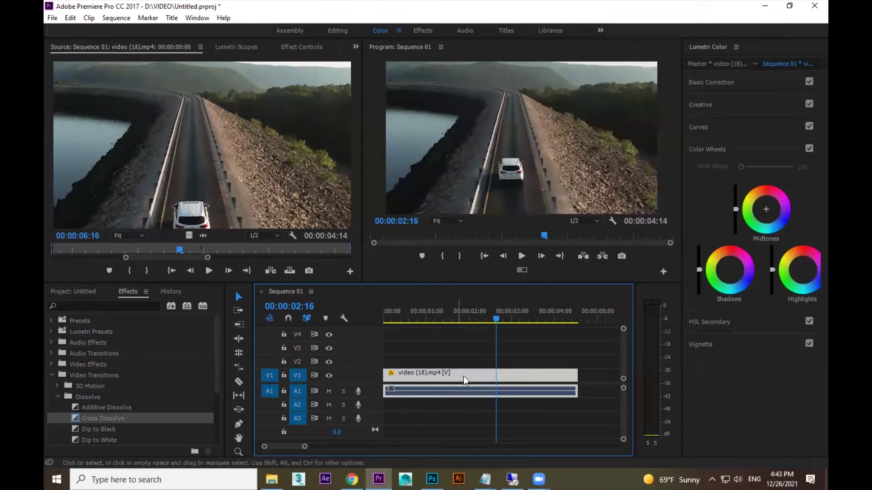
right_click(550, 376)
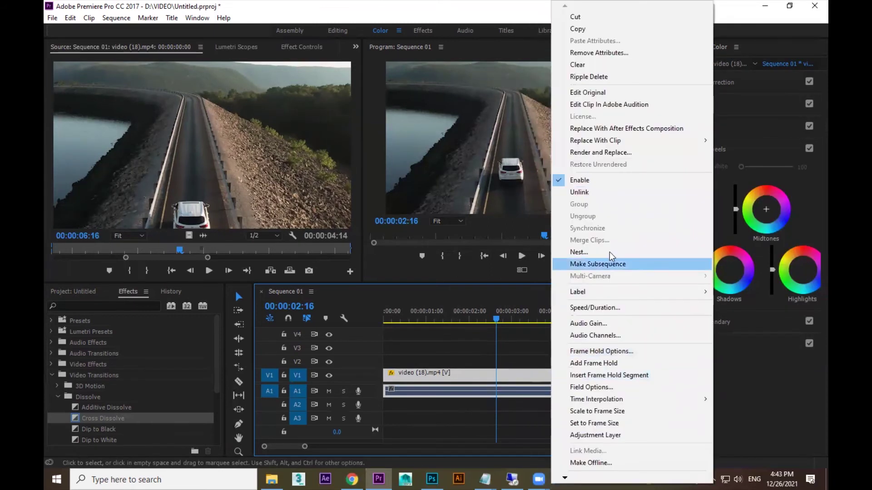
left_click(588, 192)
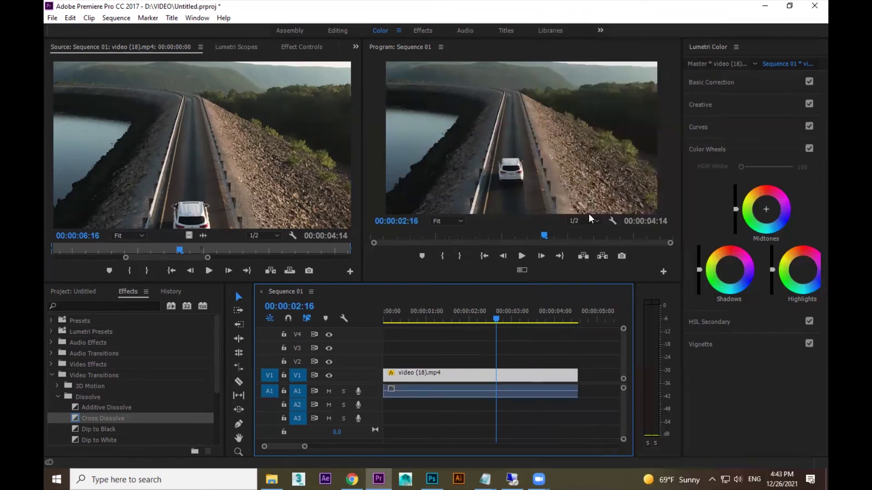
Try moving the unlinked video (18).mp4 video to V3 separately from its audio and undo the move
left_click(591, 344)
left_click_drag(560, 372, 589, 345)
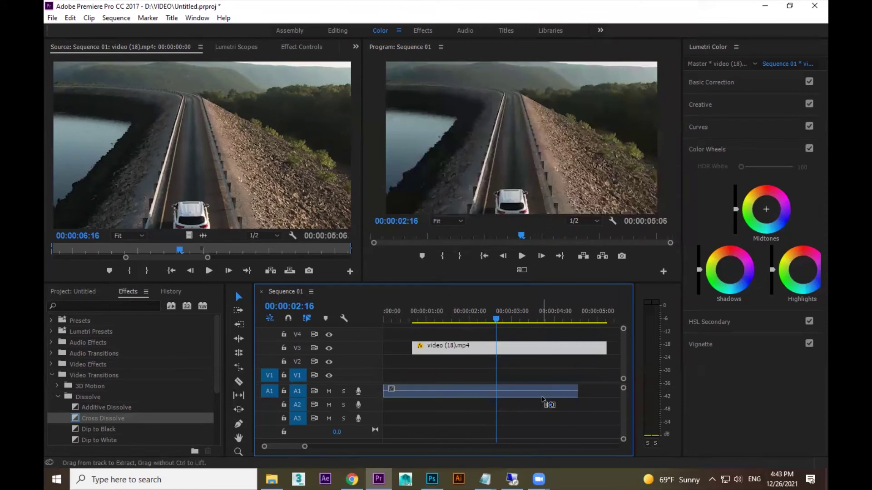
key("ctrl+z")
Delete the unlinked audio of video (18).mp4 from A1
left_click(546, 391)
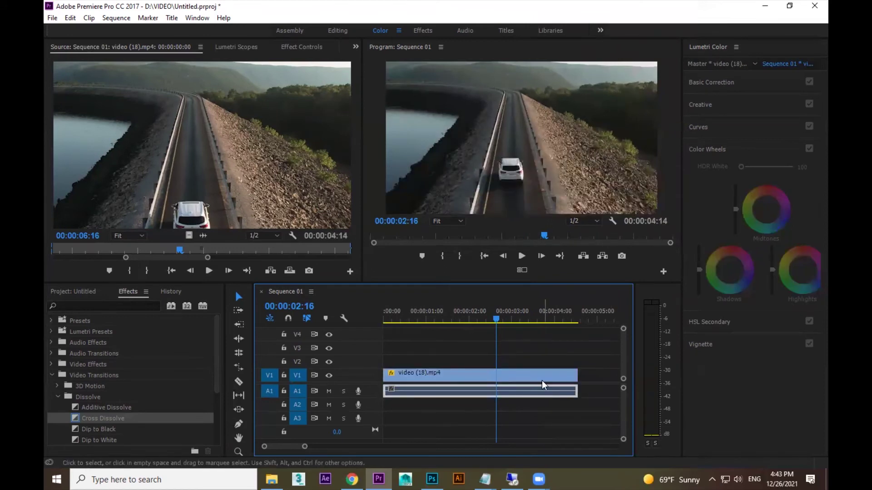
key("Delete")
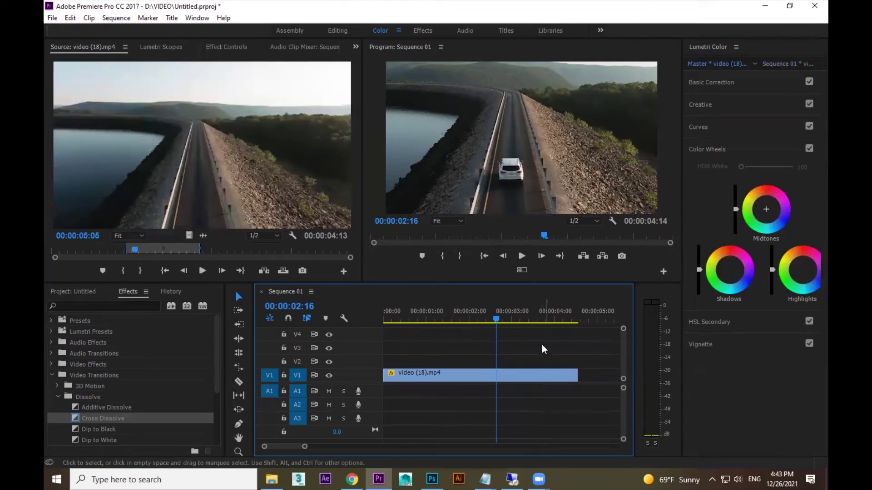
Try adding only the video of video (18).mp4 from the Source Monitor to V2 and delete it again
left_click_drag(137, 249, 166, 252)
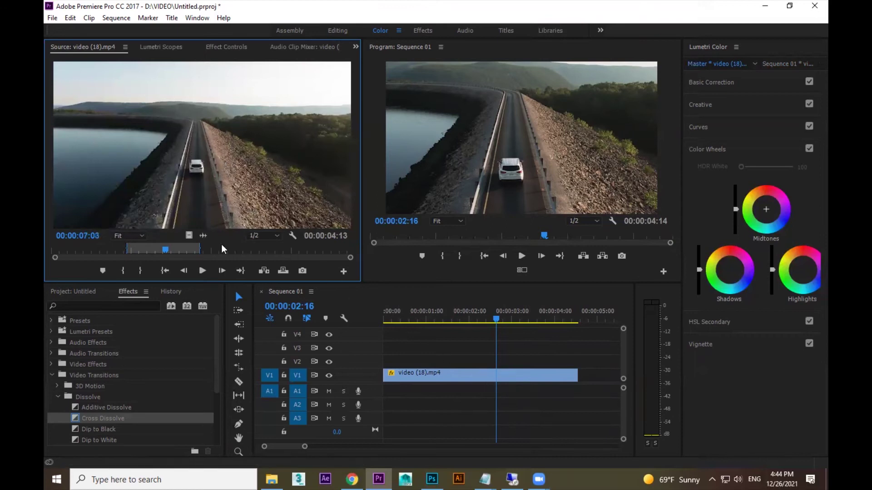
left_click_drag(189, 236, 469, 360)
left_click(516, 359)
key("Delete")
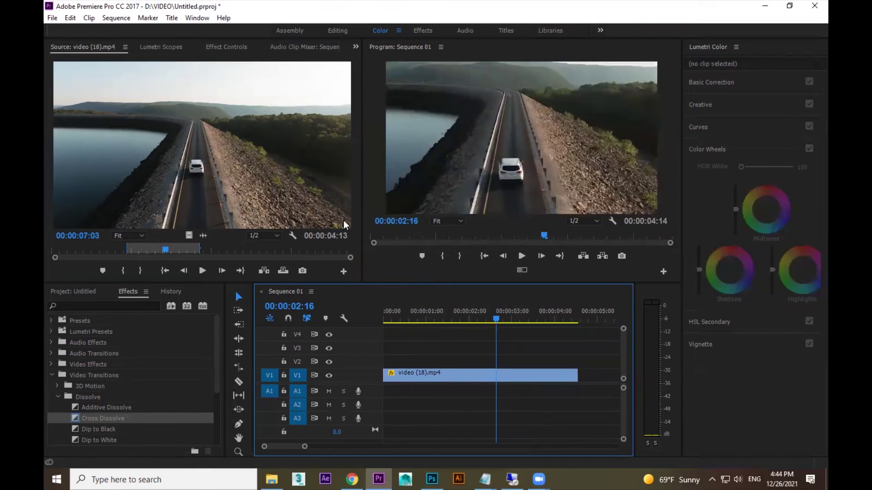
left_click(505, 374)
right_click(505, 374)
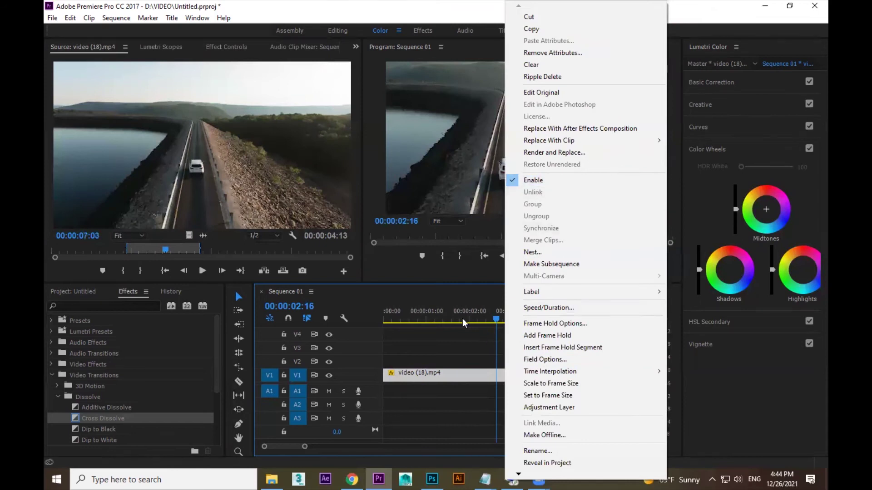
left_click(538, 383)
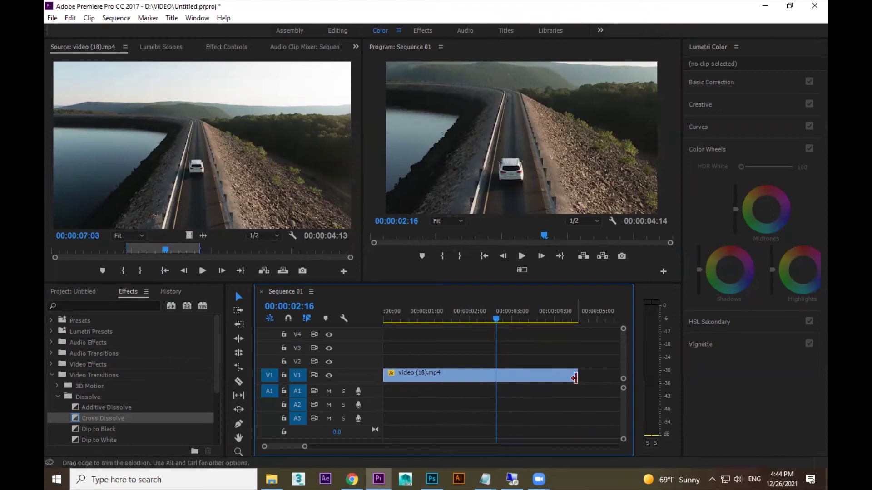
Try trimming the end of the V1 clip back to 00:00:01:16 and undo the trim
left_click(524, 377)
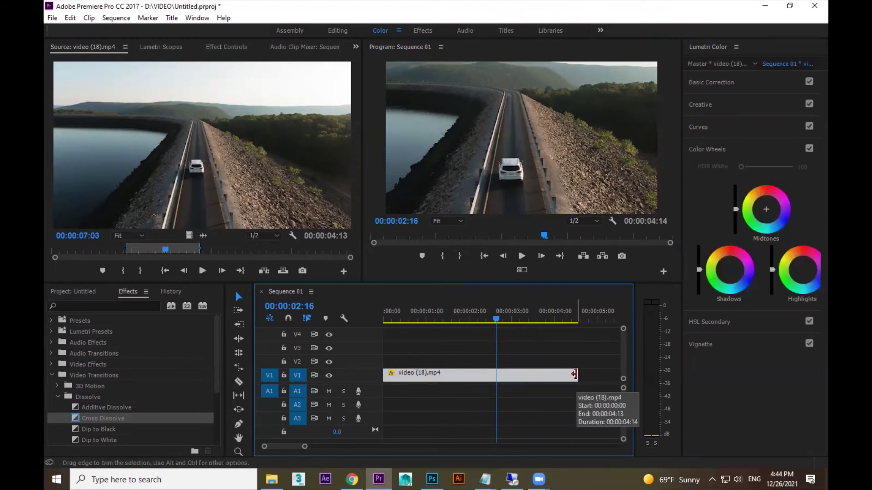
left_click_drag(574, 373, 451, 381)
left_click_drag(427, 313, 453, 321)
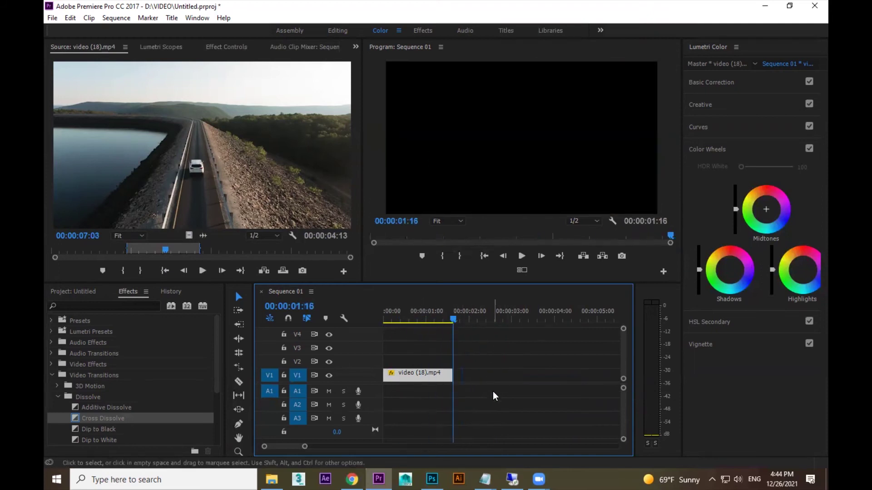
key("ctrl+z")
Split the video (18).mp4 clip on V1 at 00:00:02:06 with the Razor tool
left_click(479, 318)
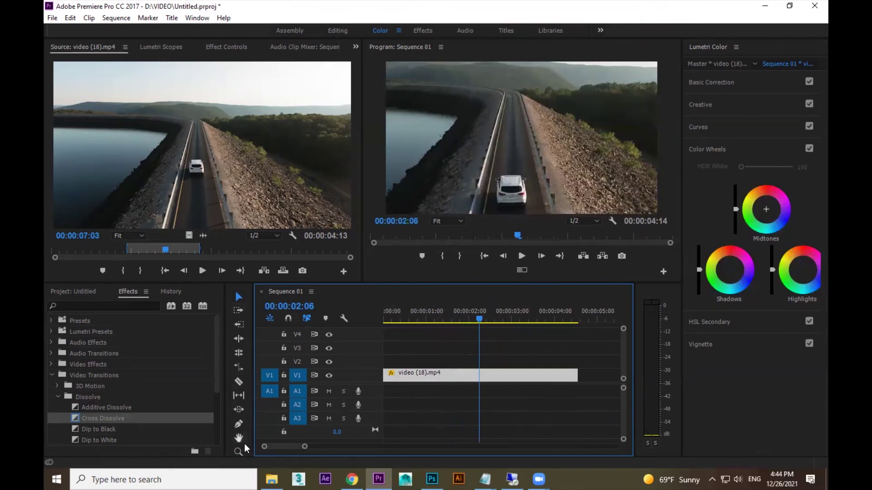
left_click(235, 297)
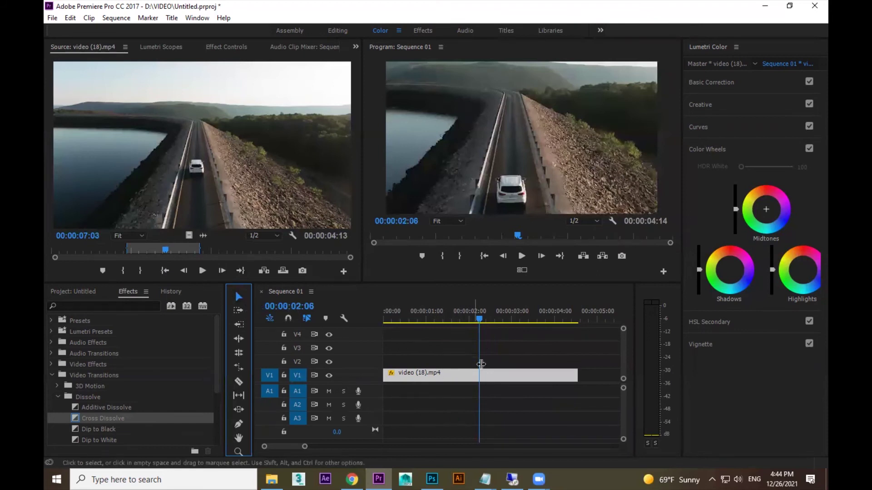
left_click(239, 383)
left_click(480, 376)
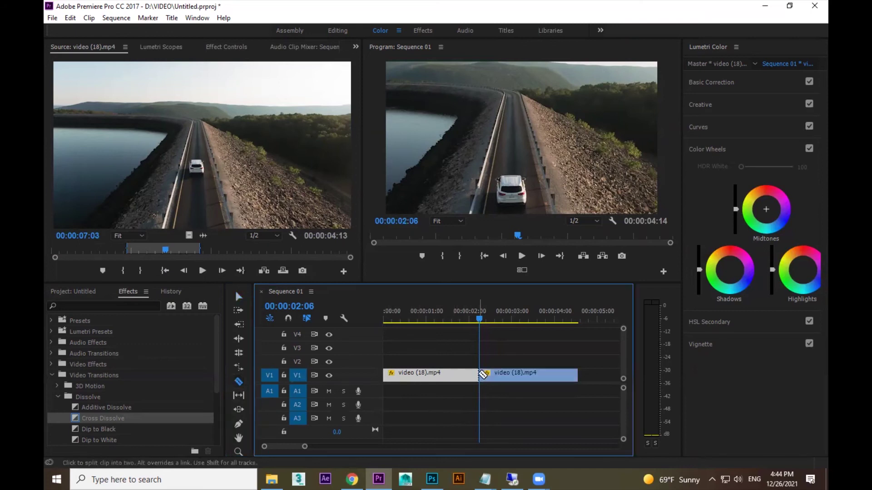
Separate the second segment on V1, trim its start and place it against the end of the first segment
left_click(436, 318)
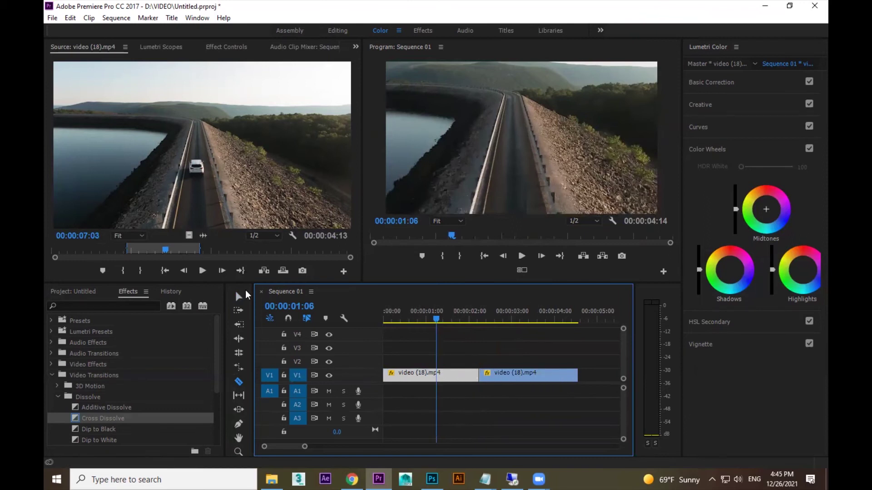
left_click(238, 298)
left_click_drag(506, 374, 559, 376)
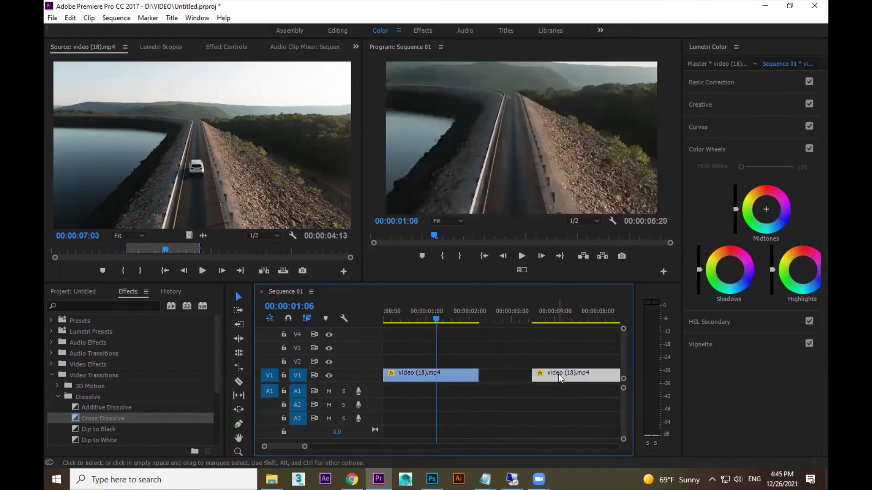
left_click_drag(533, 374, 489, 377)
Play back the transition between the two V1 segments several times from shortly before the cut
key("space")
left_click(468, 317)
left_click(468, 313)
key("space")
left_click(469, 315)
key("space")
left_click(467, 315)
left_click(467, 315)
key("space")
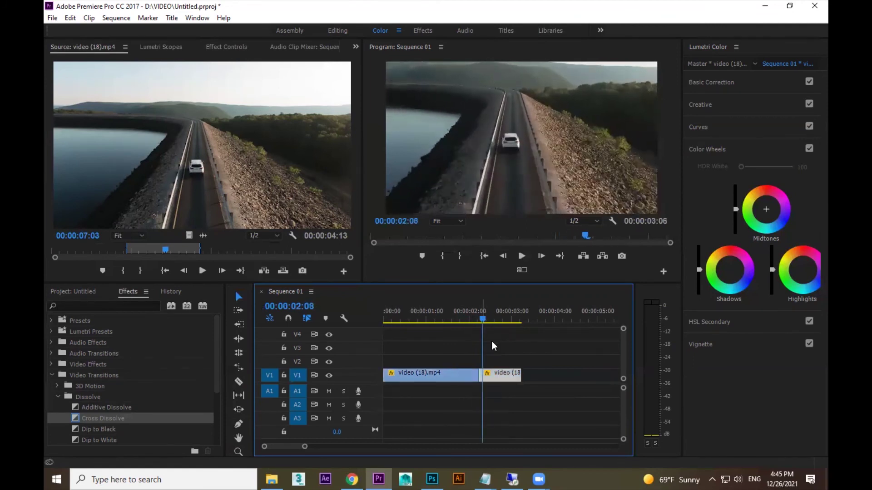
Undo the trim, the move and the Razor cut to restore the single video (18).mp4 clip on V1
key("ctrl+z")
key("ctrl+z")
key("ctrl+z")
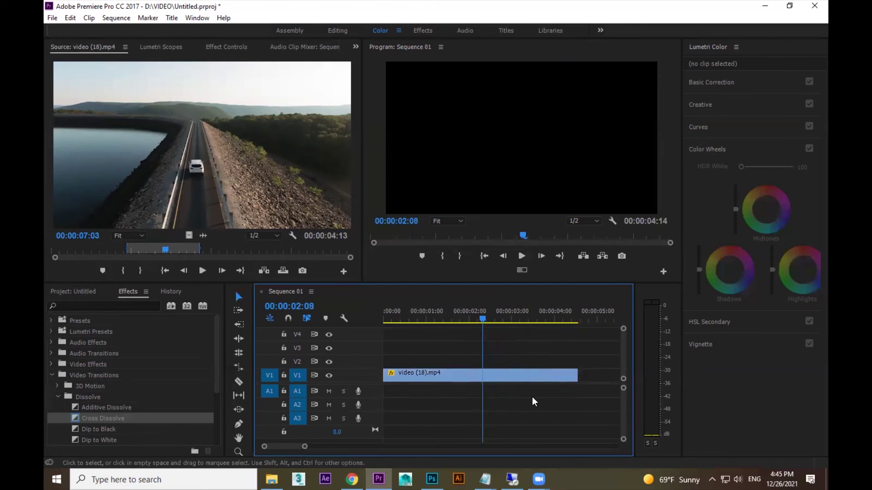
Split the V1 clip with the Razor tool on both sides of the 00:00:02:08 playhead and delete the middle segment
left_click(239, 382)
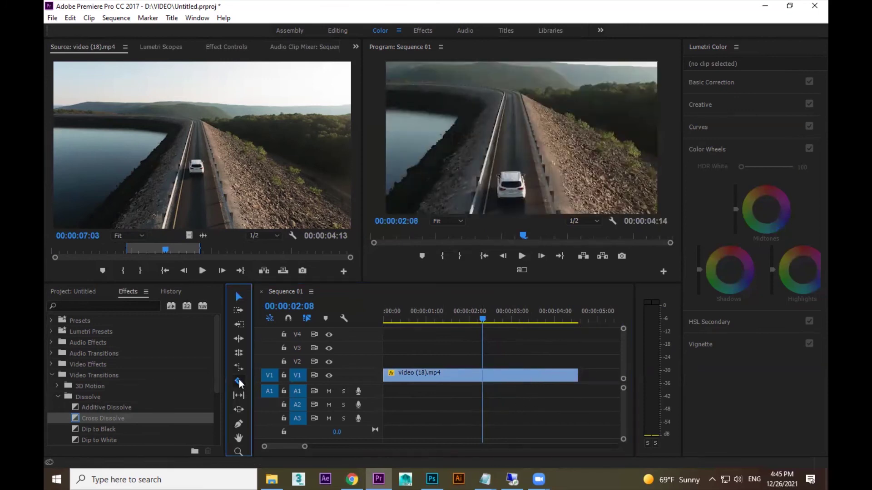
left_click(452, 376)
left_click(502, 376)
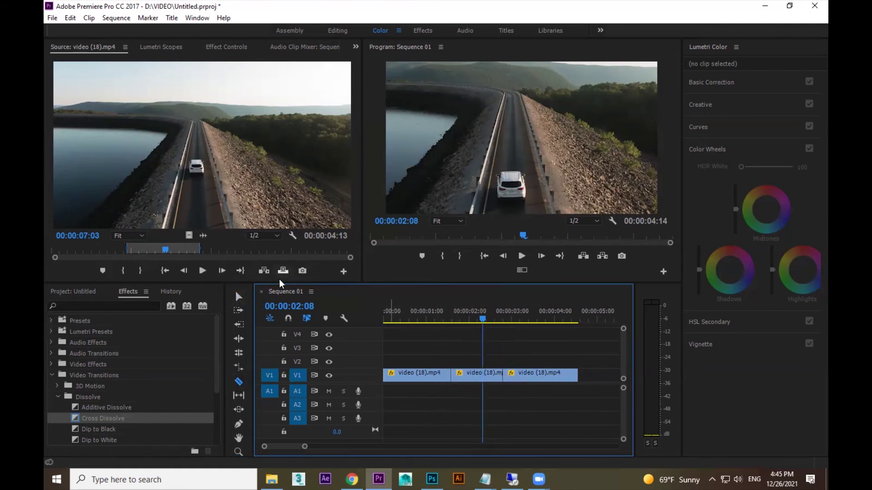
left_click(239, 298)
left_click(474, 376)
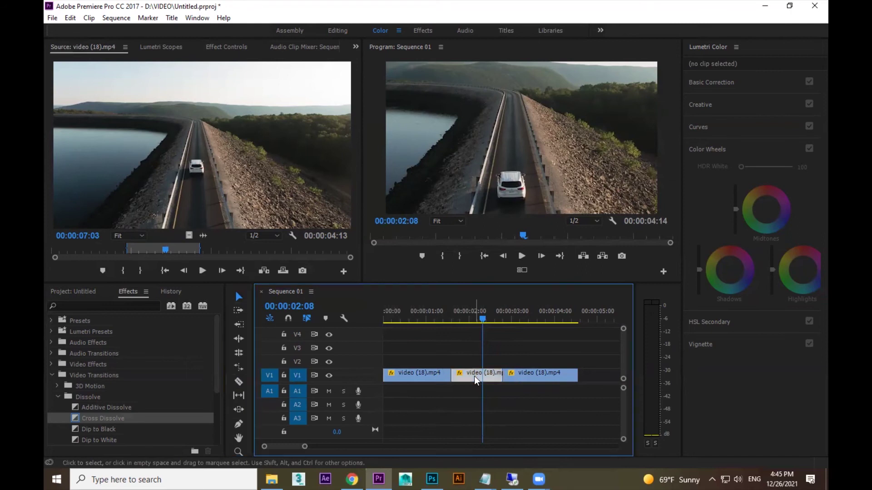
key("Delete")
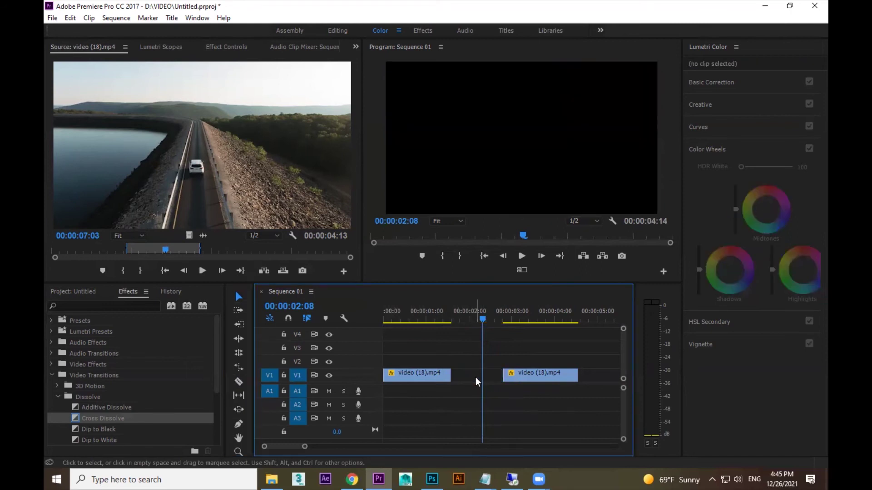
Set the playhead to 00:00:00:07, cut the second V1 segment into three pieces and spread them apart with gaps
left_click_drag(482, 319, 395, 317)
mouse_move(534, 381)
left_mouse_down()
mouse_move(481, 382)
mouse_move(571, 381)
mouse_move(544, 382)
left_mouse_up()
key("c")
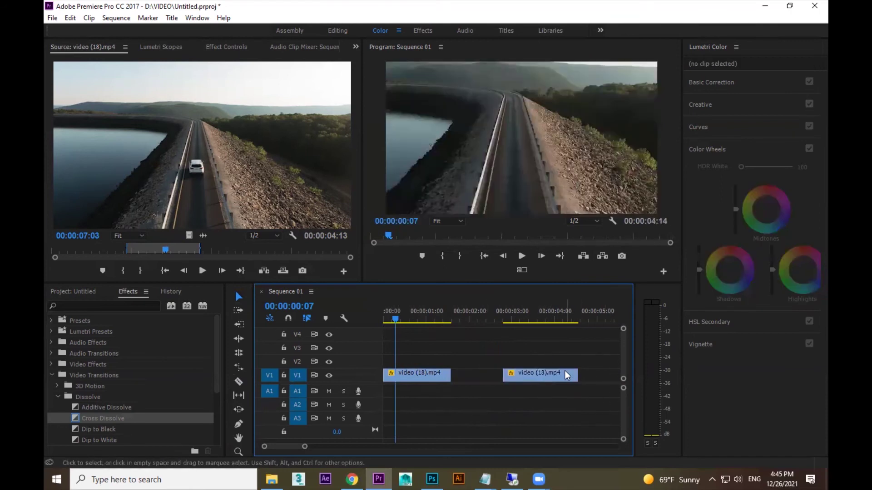
left_click(552, 376)
key("v")
mouse_move(563, 376)
left_mouse_down()
mouse_move(585, 379)
mouse_move(557, 381)
left_mouse_up()
Try Ripple Delete on the gap after the first V1 clip and undo it
left_click(484, 380)
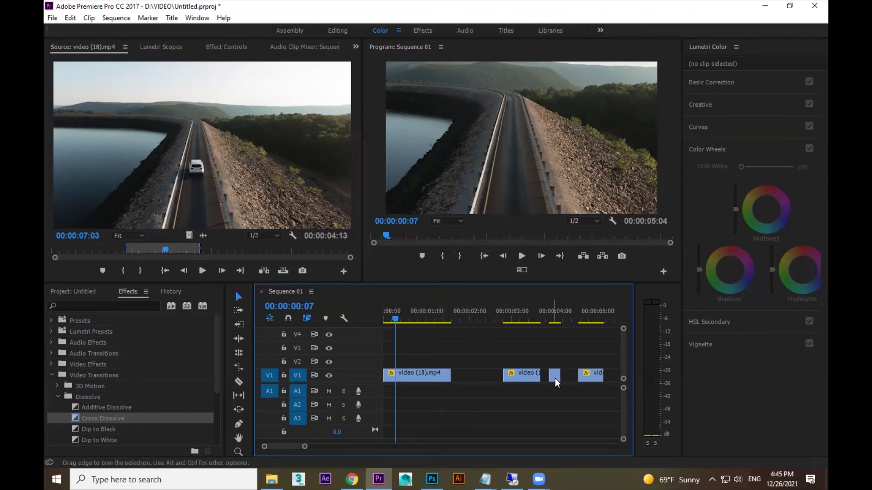
right_click(473, 376)
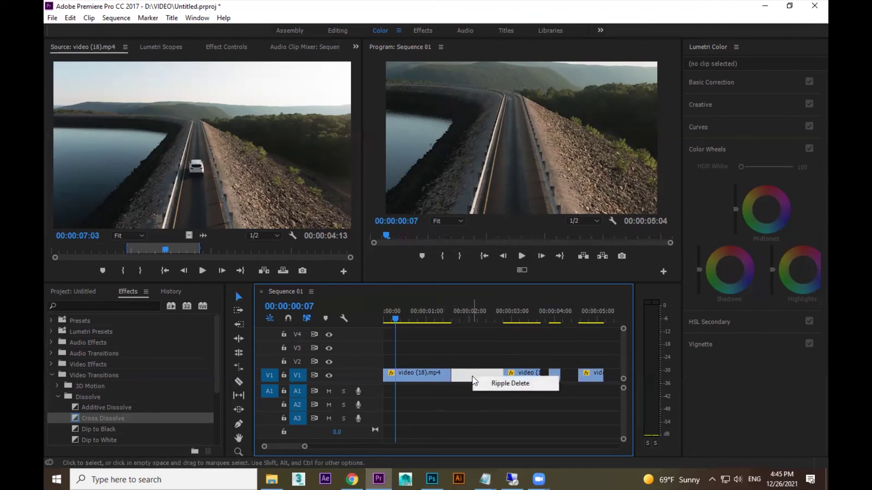
left_click(504, 386)
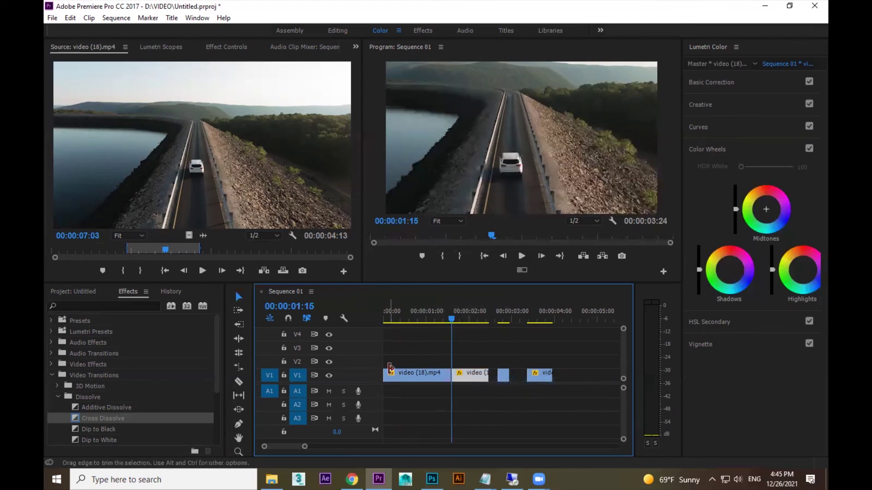
key("ctrl+z")
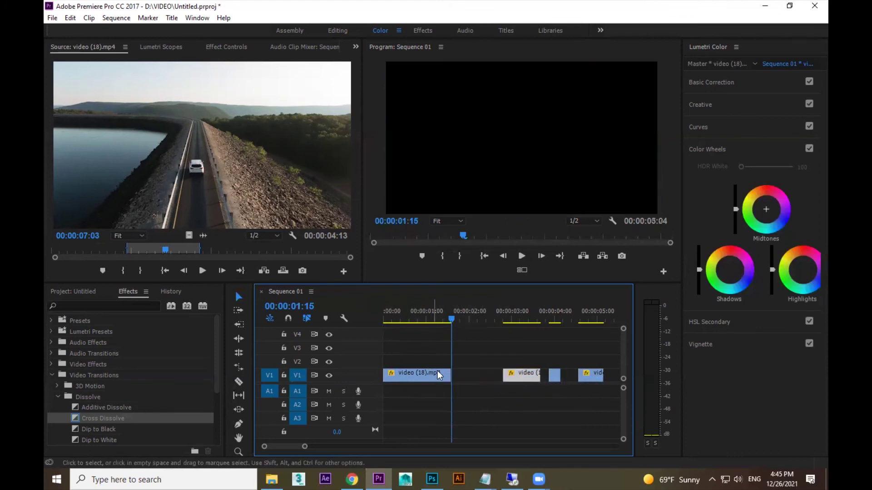
Close the three gaps between the V1 clips one after another with Ripple Delete
right_click(470, 375)
left_click(482, 380)
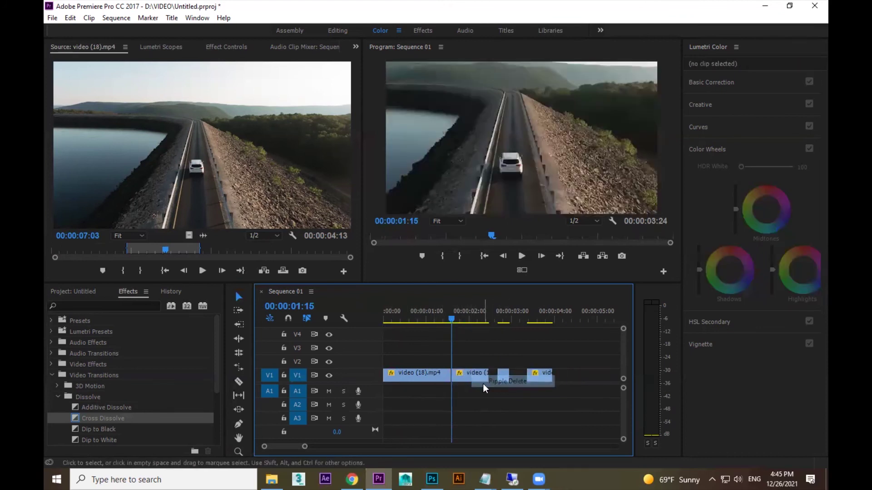
right_click(494, 375)
left_click(513, 382)
right_click(508, 375)
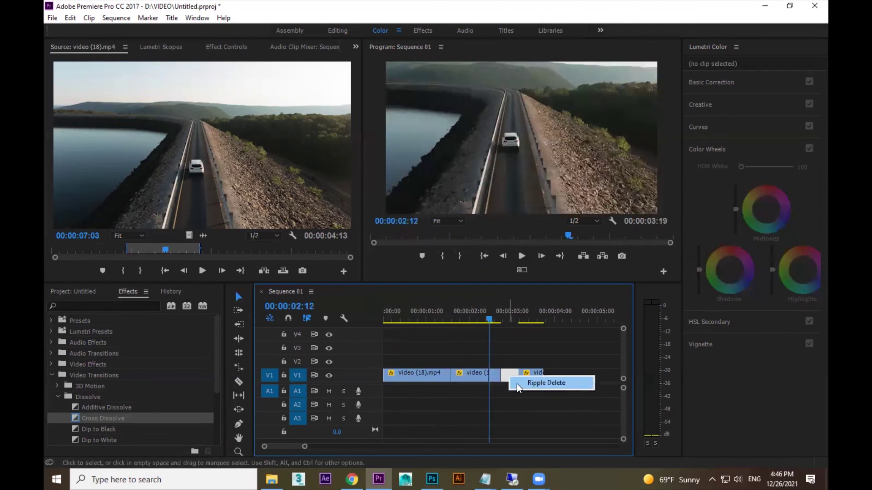
left_click(517, 384)
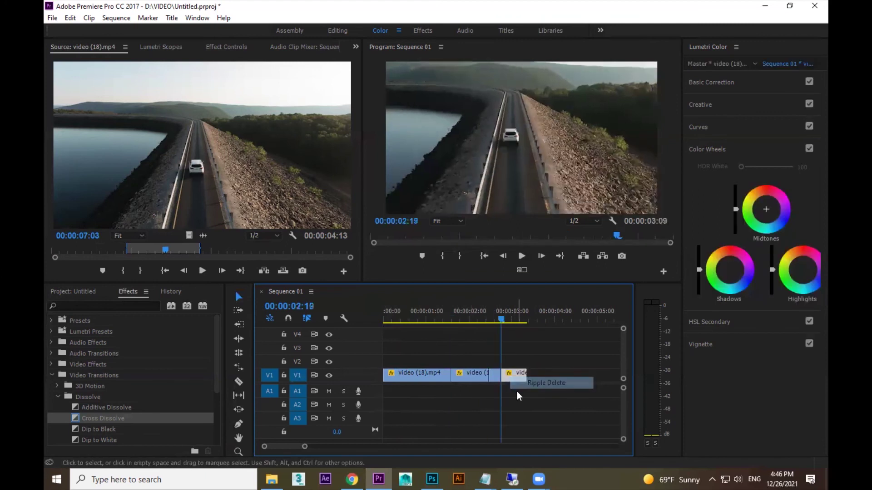
Play back the joined V1 clips and undo the Ripple Delete of the last gap
left_click(440, 312)
key("space")
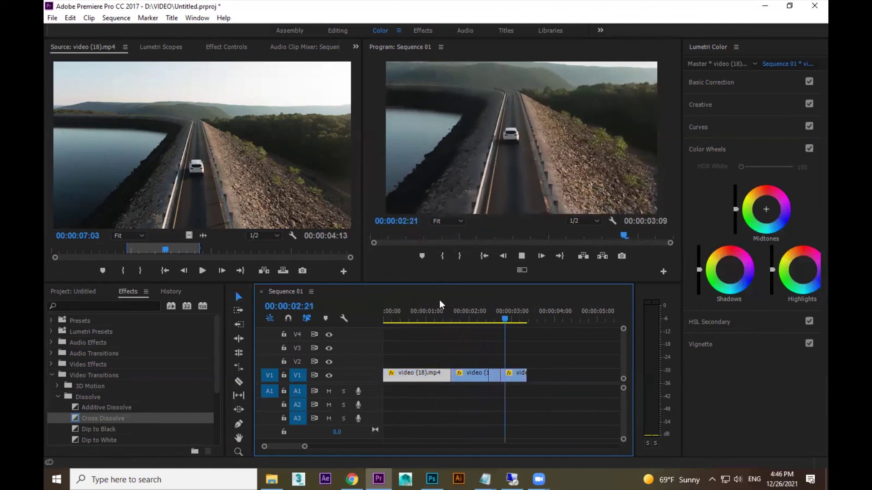
key("space")
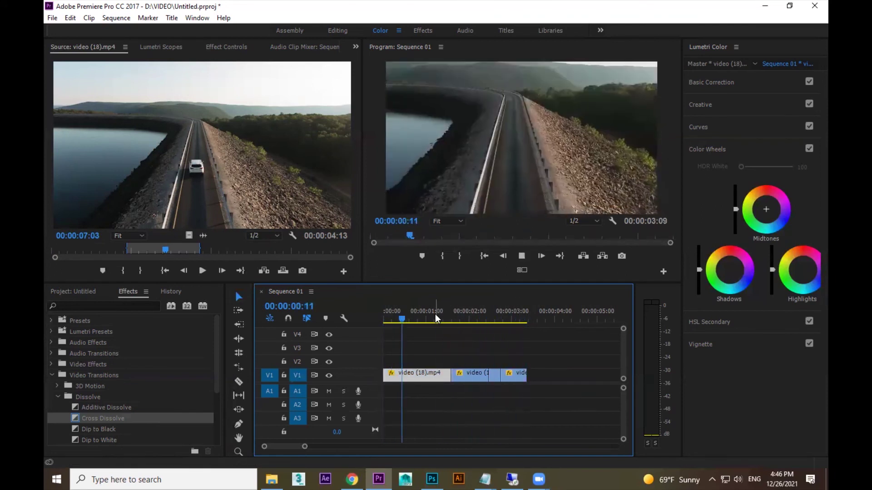
key("space")
key("ctrl+z")
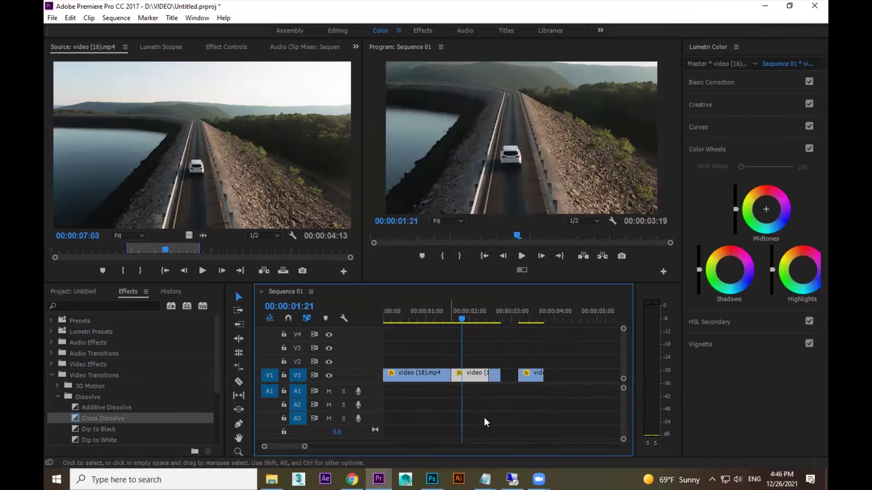
Shift all V1 clips slightly later on the timeline with the Track Select Forward tool
left_click(239, 313)
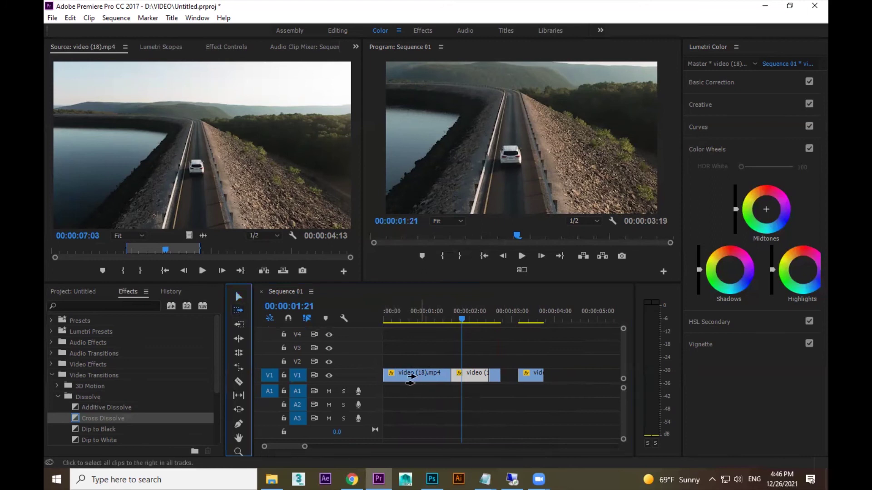
mouse_move(405, 375)
left_mouse_down()
mouse_move(442, 378)
mouse_move(411, 380)
left_mouse_up()
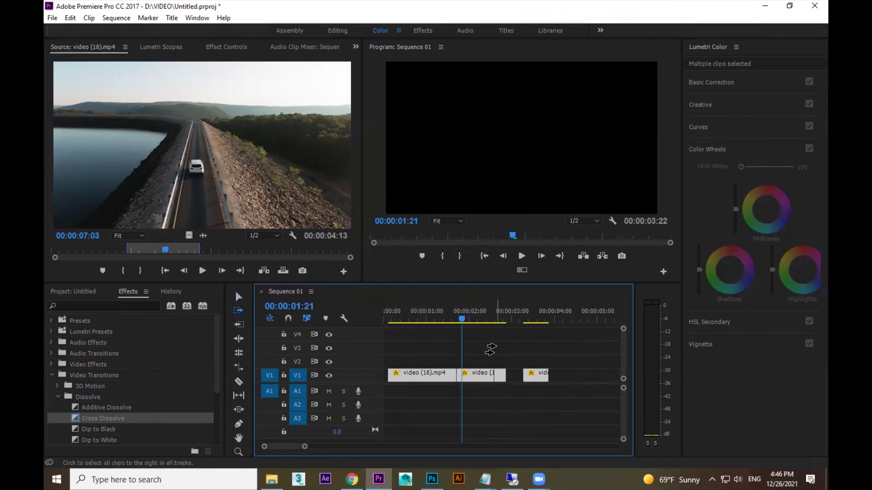
left_click(524, 350)
Mark a segment of pexels-taryn-elliott-5614850.mp4 ending at 00:00:09:10 and place its video on V2, overlapping the last V1 clip
left_click(764, 6)
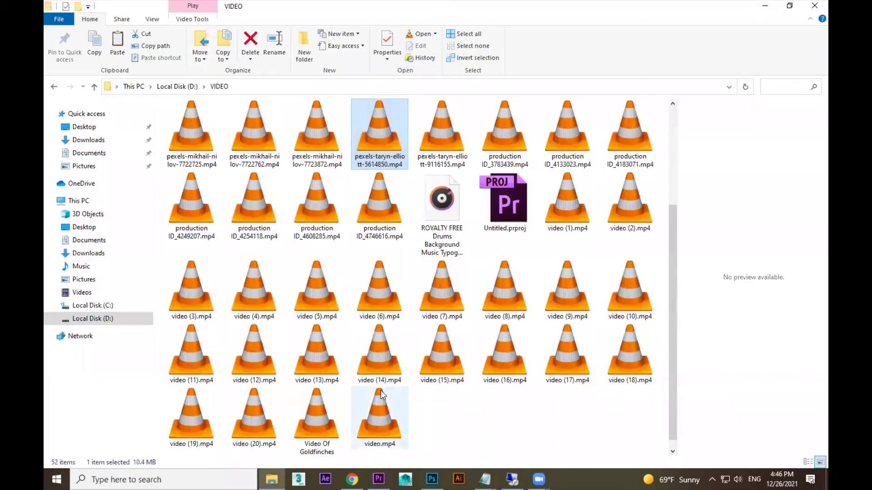
key("alt+Tab")
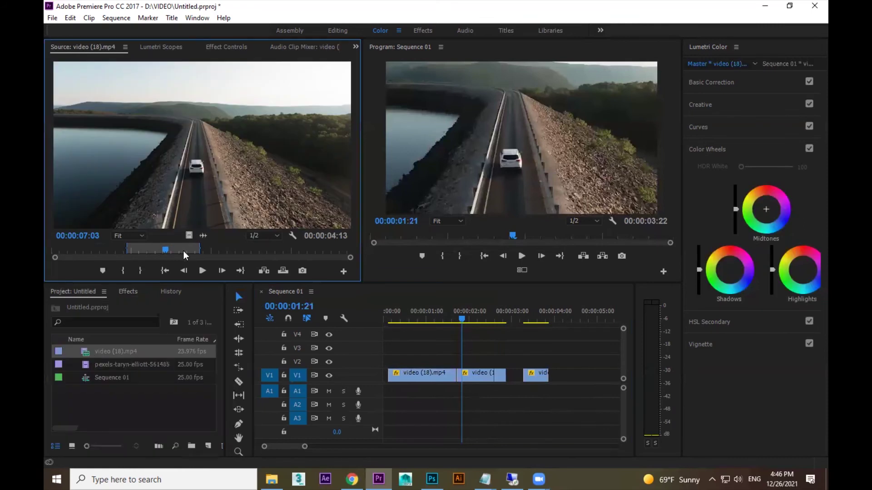
double_click(131, 364)
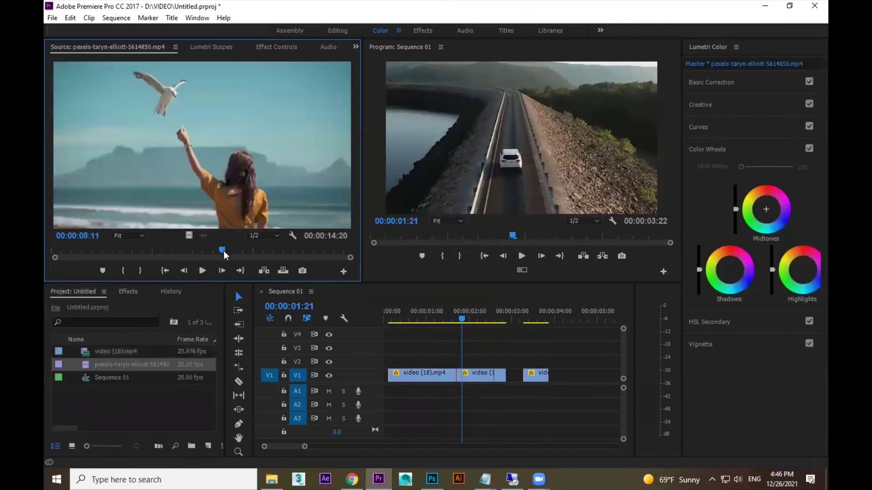
left_click(124, 271)
left_click(238, 251)
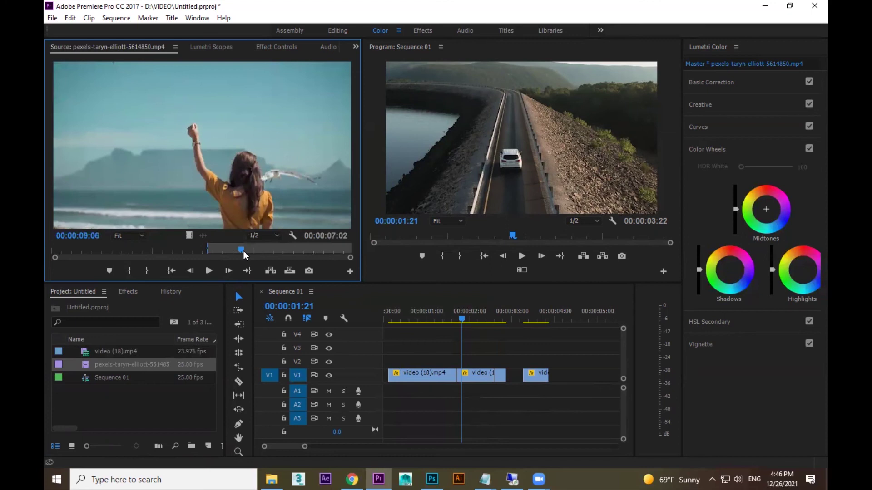
left_click(147, 271)
left_click_drag(189, 236, 598, 380)
Set the playhead to 00:00:04:06 and apply a Cross Dissolve to both ends of the V2 clip
left_click(564, 313)
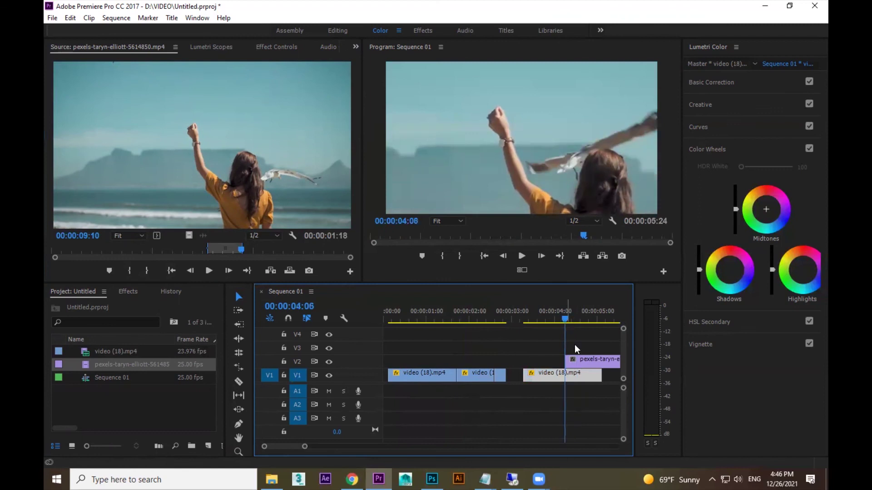
left_click(579, 360)
key("shift+d")
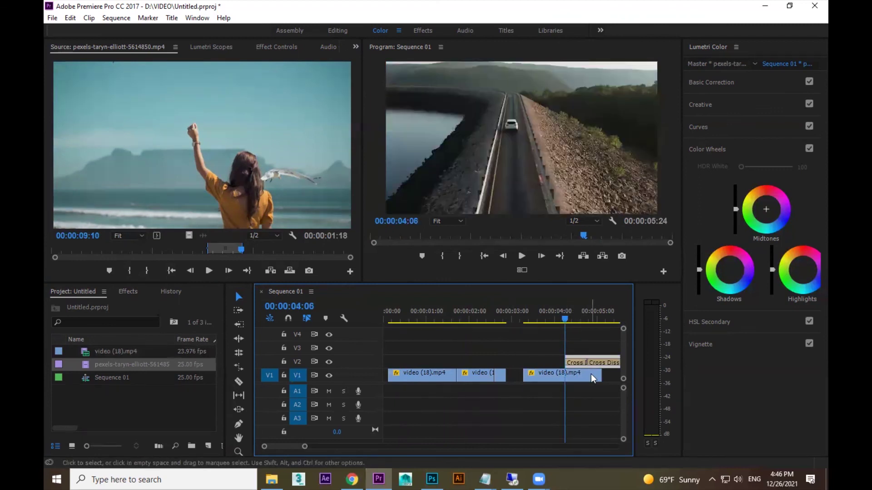
Delete the Cross Dissolve at the end of the V2 clip and scrub back to 00:00:02:09
key("minus")
left_click(500, 362)
key("Delete")
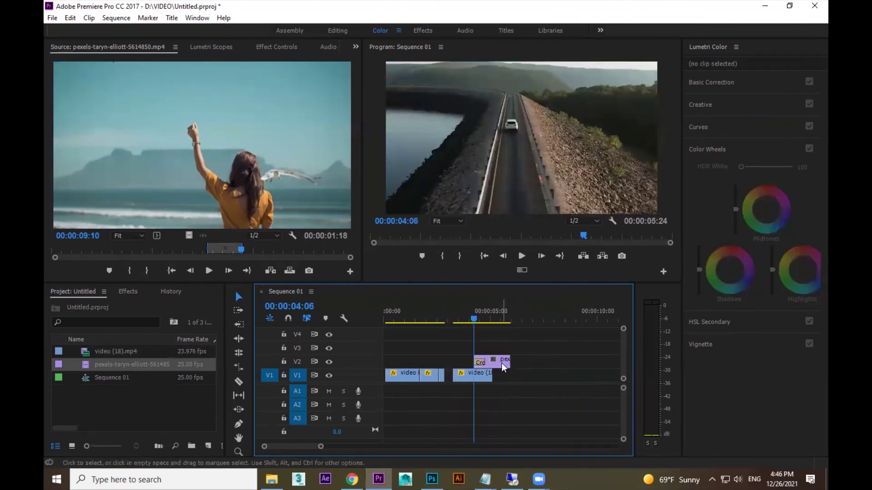
key("equal")
left_click_drag(509, 314, 478, 314)
key("minus")
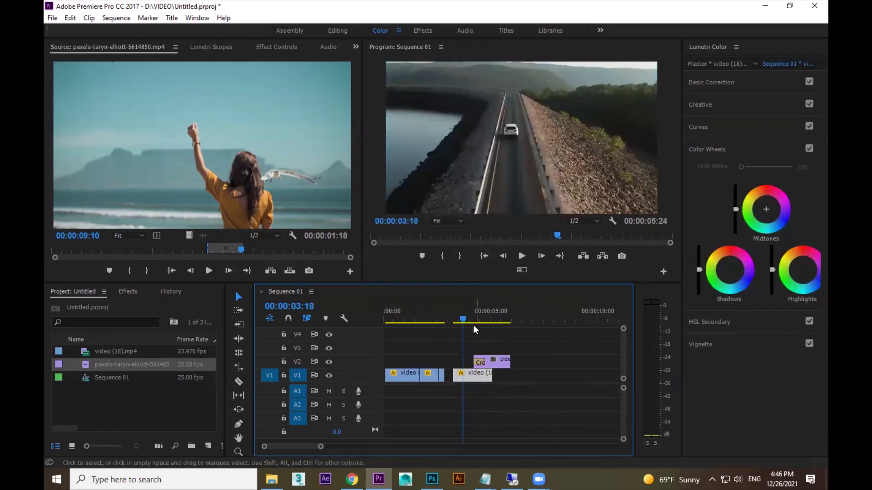
left_click(435, 318)
key("equal")
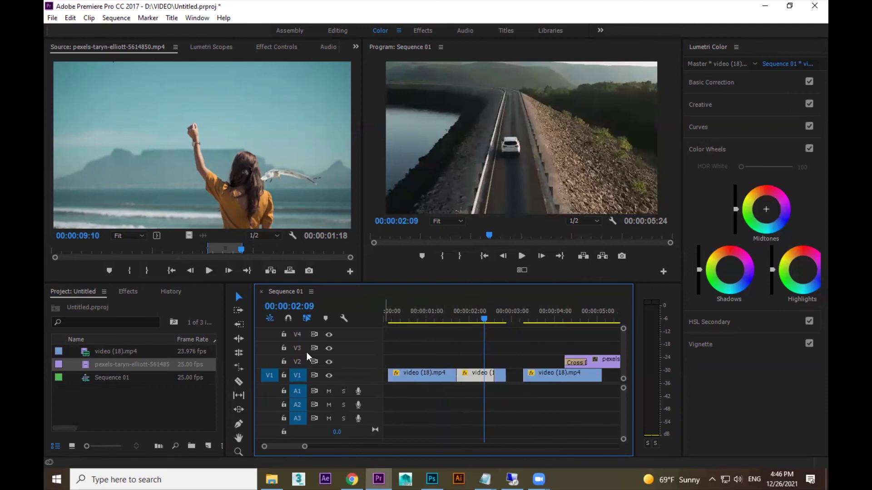
Try moving the first V1 clip onto V2 with the Selection tool and undo the move
left_click(239, 295)
left_click_drag(448, 380, 434, 364)
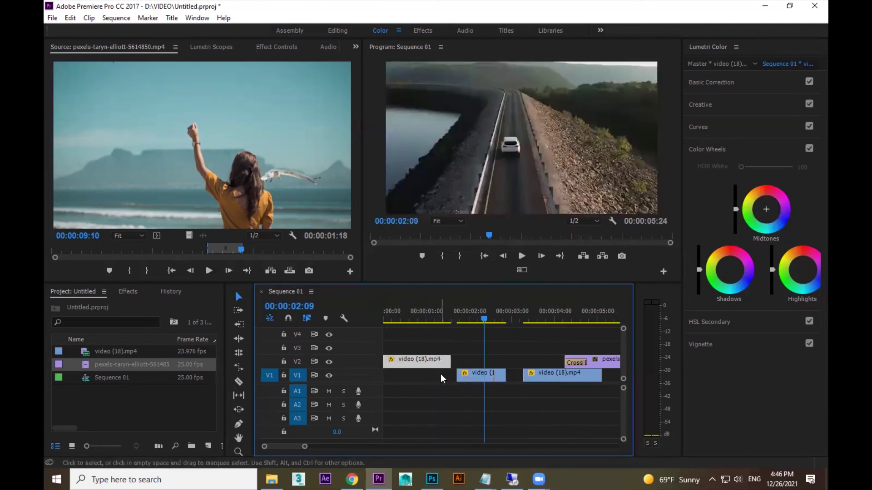
key("ctrl+z")
Select every clip on V1 and V2 and shift them all about 18 frames later with the Track Select Forward tool
left_click_drag(568, 332, 415, 404)
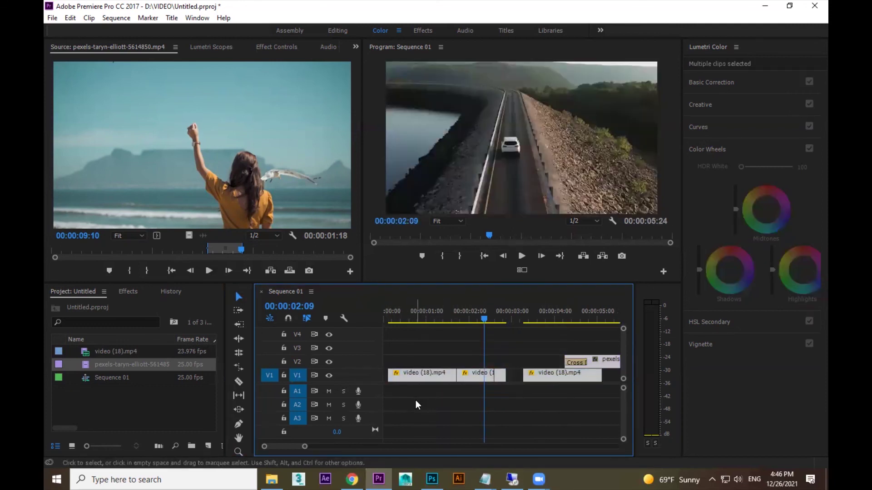
key("grave")
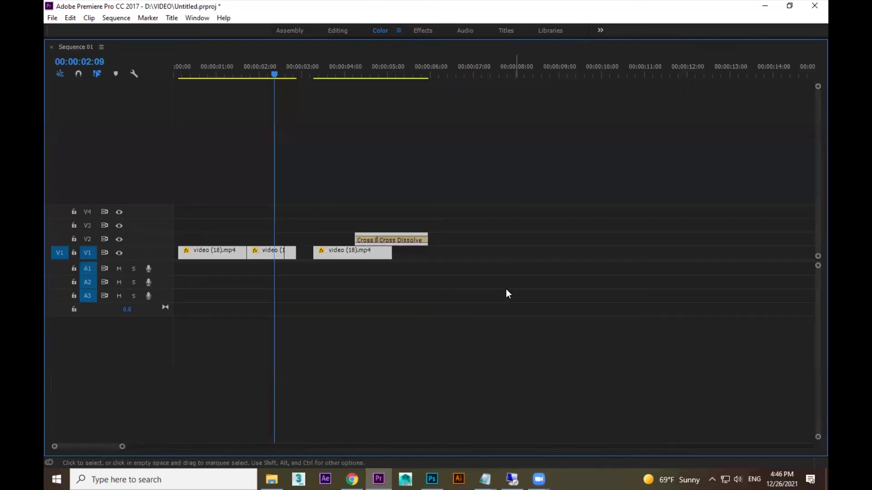
key("grave")
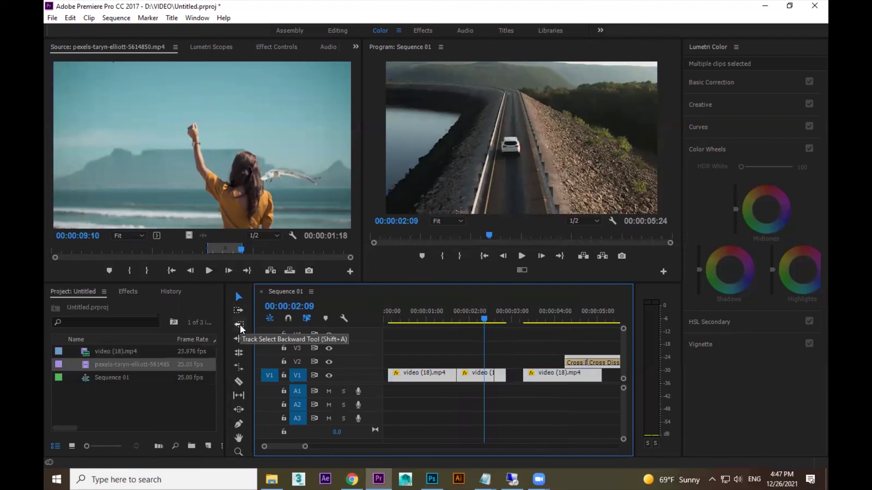
left_click(238, 310)
left_click_drag(404, 380, 452, 384)
key("minus")
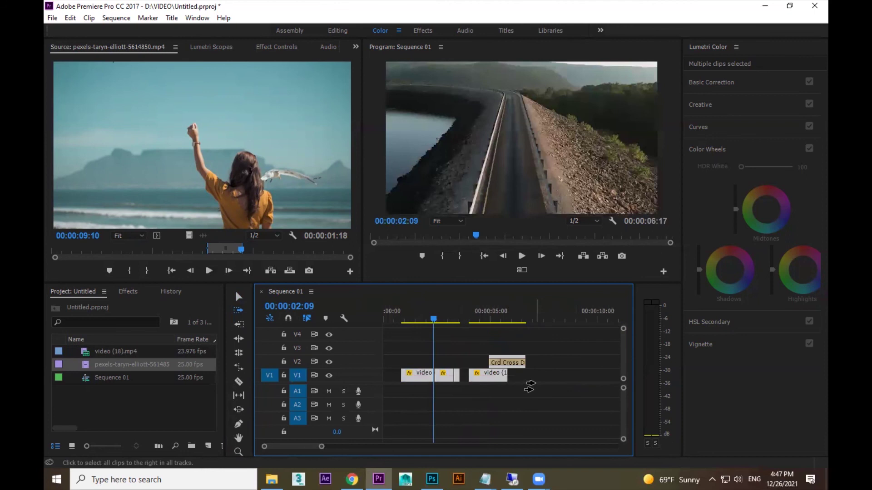
Move the short V1 piece up to V3 and the longer piece before it up to V4 with the Selection tool
key("v")
left_click(505, 385)
left_click_drag(456, 377, 490, 359)
left_click_drag(449, 380, 479, 340)
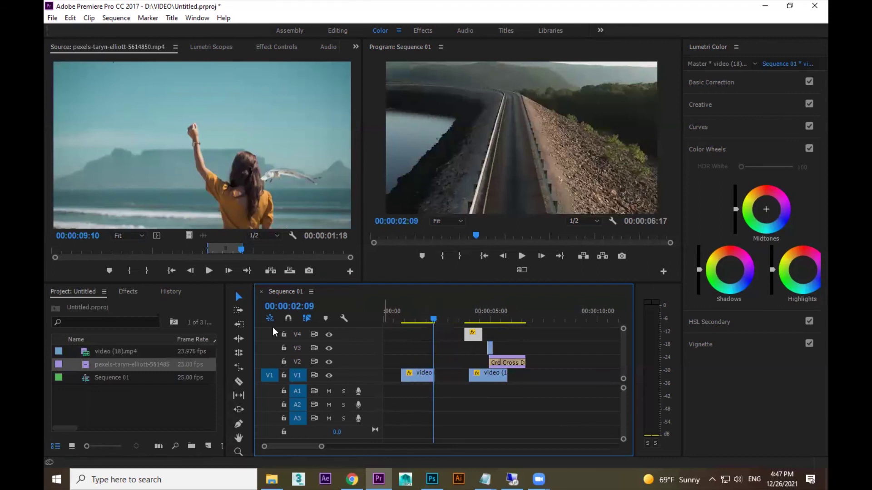
Shift the clips on all tracks about one second later with the Track Select Forward tool and undo it
left_click(238, 310)
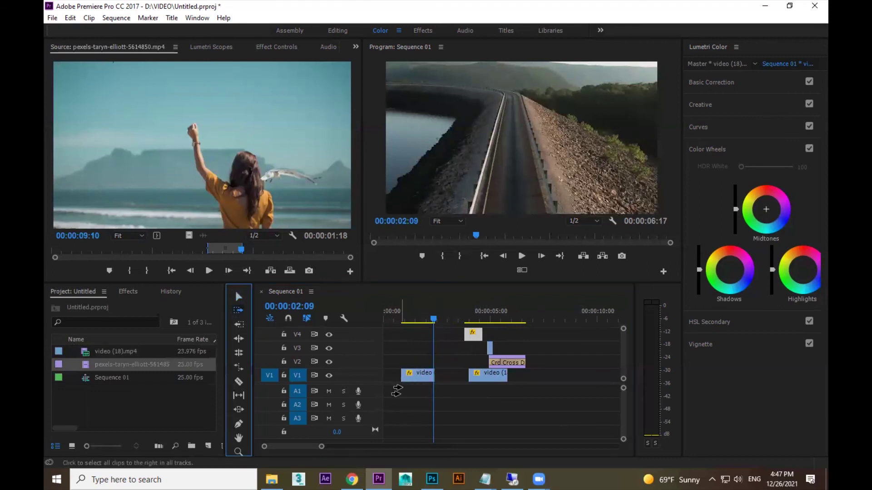
left_click_drag(416, 393, 440, 382)
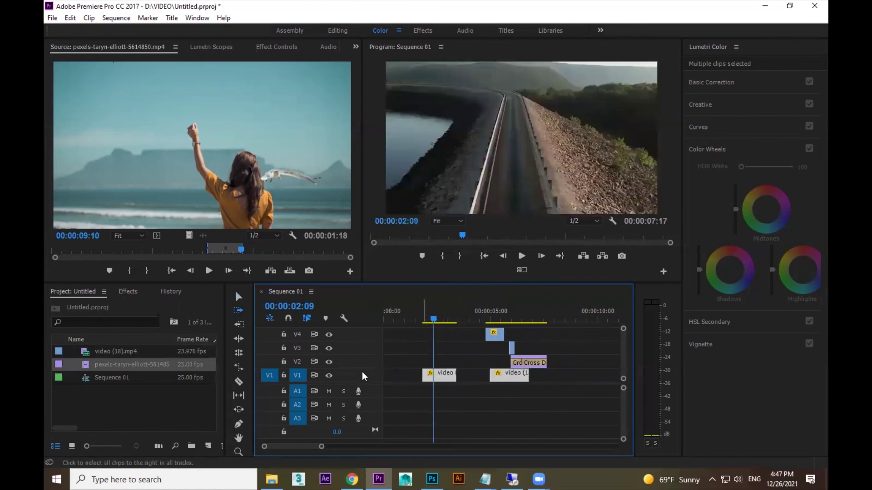
left_click(241, 312)
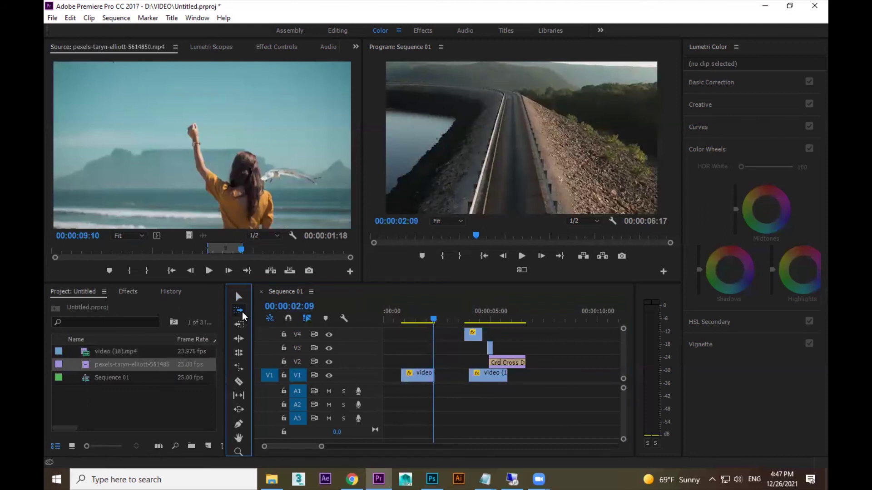
Nudge only the V1 clips slightly earlier and shift the clips on all tracks about 21 frames later with Track Select Forward
left_click_drag(418, 384, 421, 390)
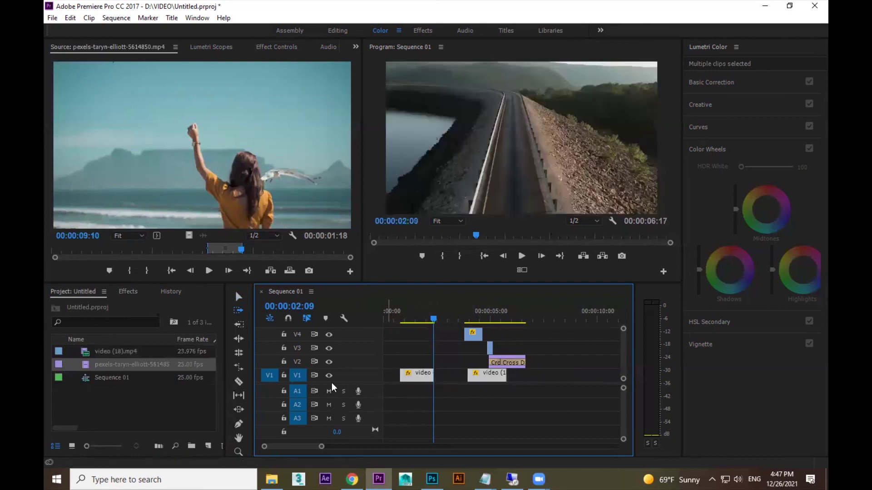
left_click(489, 360)
left_click(470, 349)
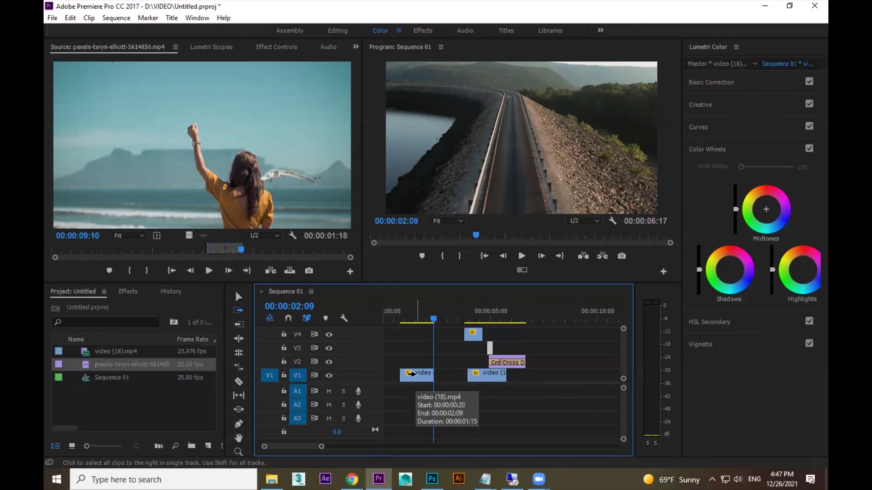
left_click_drag(411, 373, 436, 379)
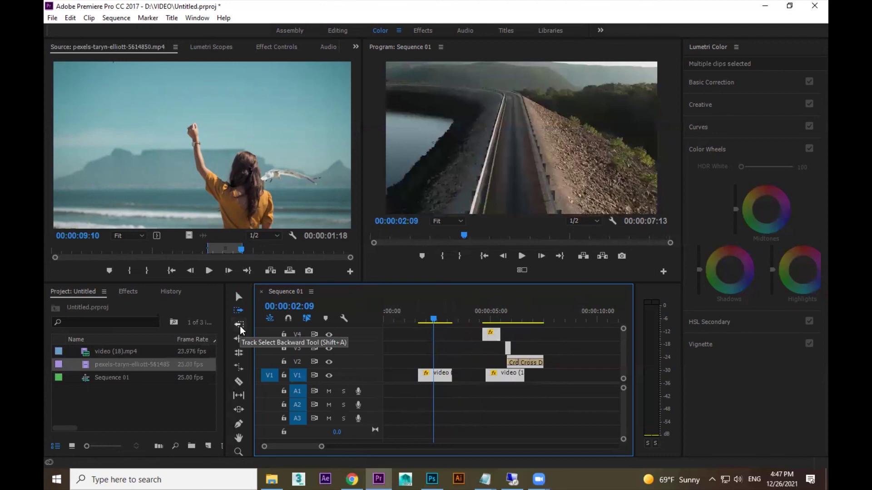
Shift all clips about 6 frames earlier with the Track Select Backward tool and move the first V1 clip further on its own
left_click(240, 327)
left_click_drag(513, 373, 493, 371)
left_click_drag(435, 372, 438, 371)
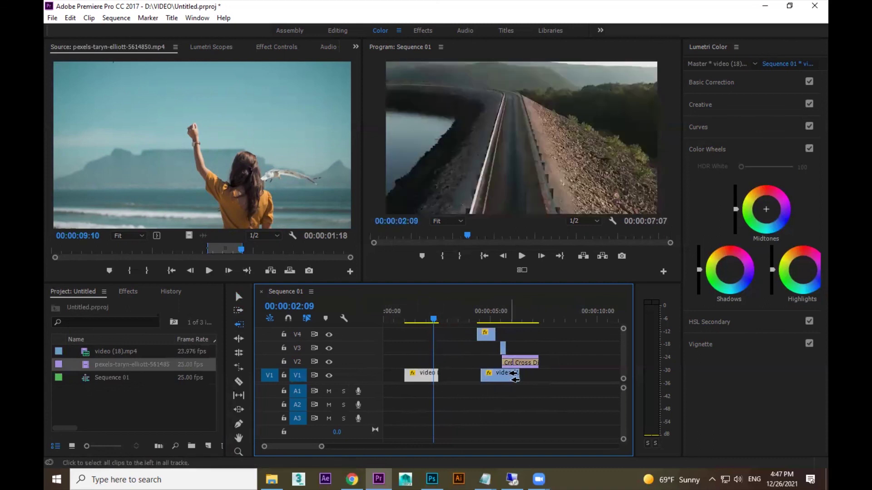
Move the V4 clip to V3 over the first V1 clip's end and try shifting both with the Track Select Backward tool
key("v")
left_click_drag(487, 332, 441, 348)
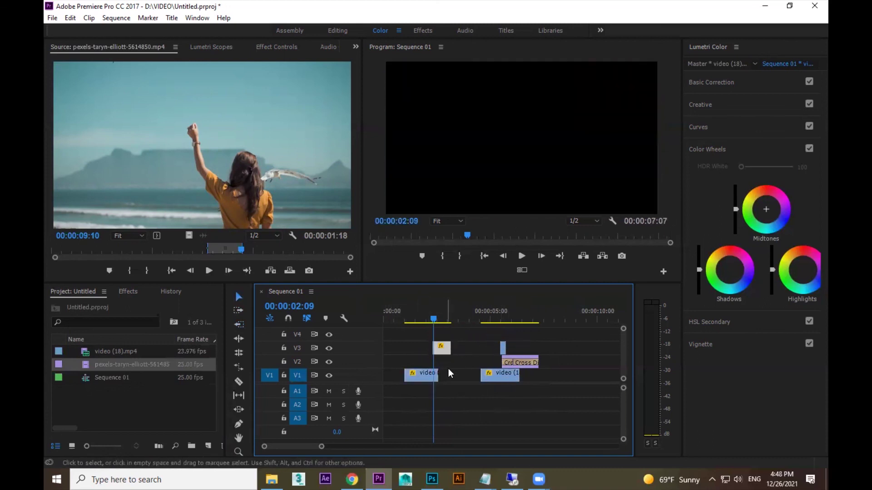
left_click(240, 326)
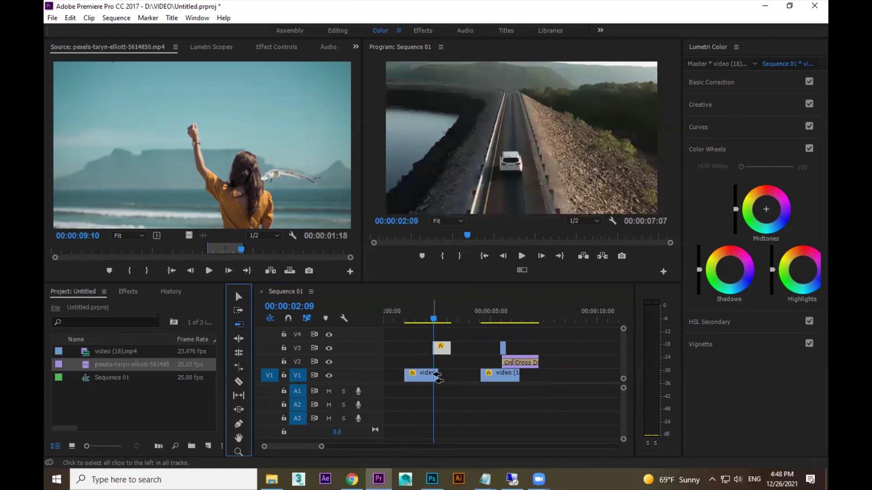
left_click_drag(458, 375, 485, 384)
left_click(240, 311)
key("ctrl+z")
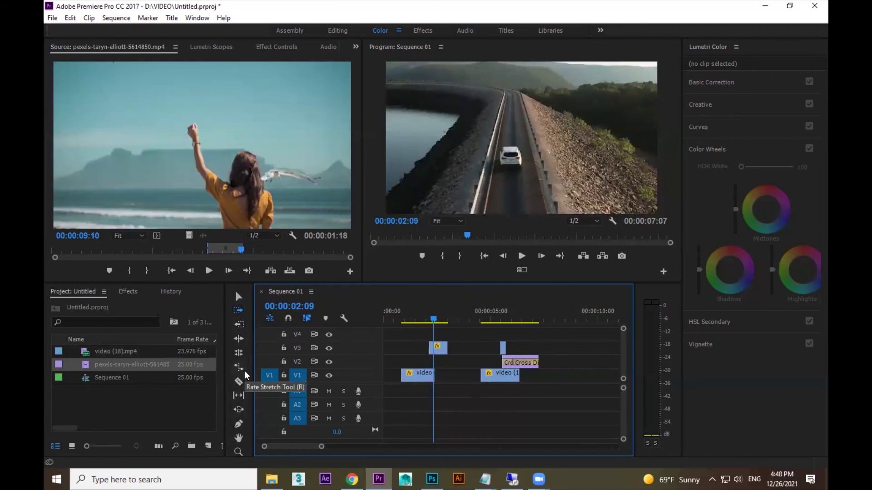
Delete all clips from the timeline except the first clip on V1
key("ctrl+s")
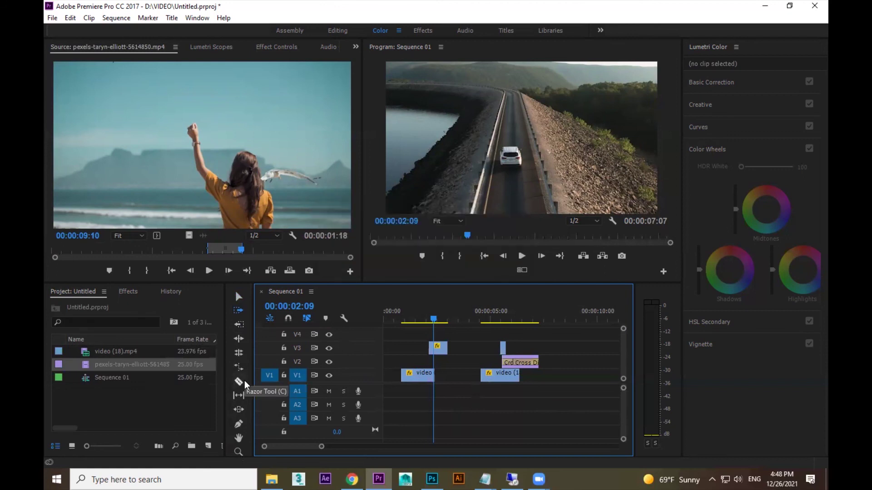
key("v")
left_click_drag(560, 336, 445, 388)
key("Delete")
key("=")
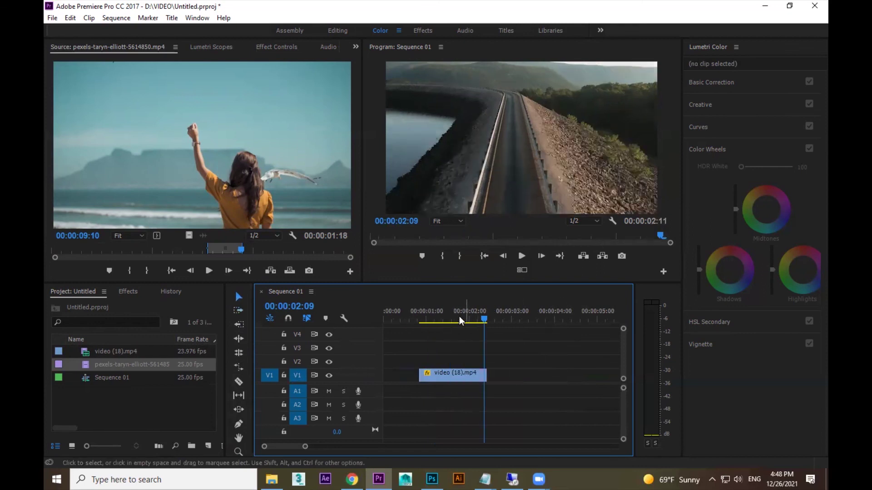
Extend the end of the remaining V1 clip to about 00:00:14:21 and play it back until 00:00:04:04
left_click(432, 319)
key("space")
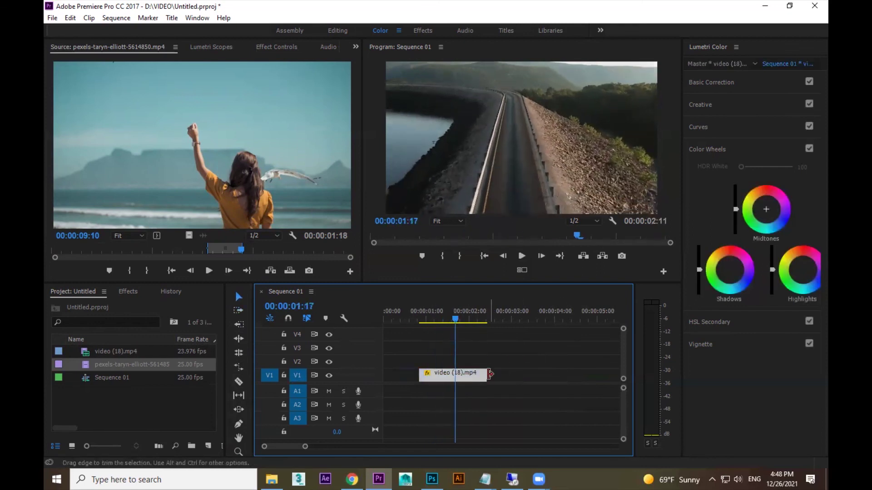
key("minus")
left_click_drag(434, 376, 597, 379)
key("minus")
left_click_drag(488, 374, 624, 372)
key("minus")
key("=")
key("space")
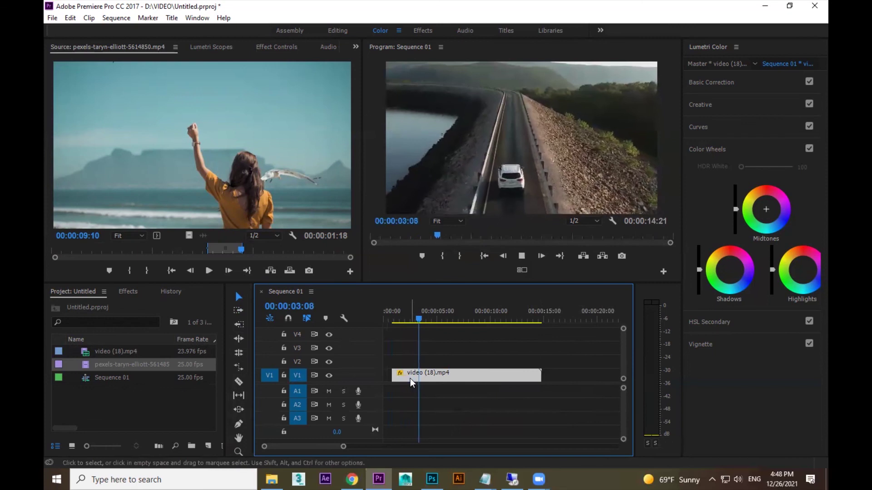
key("space")
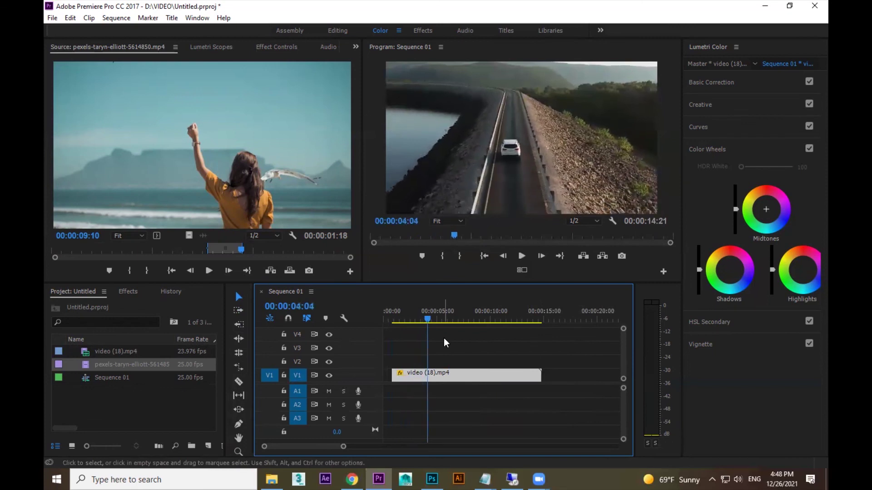